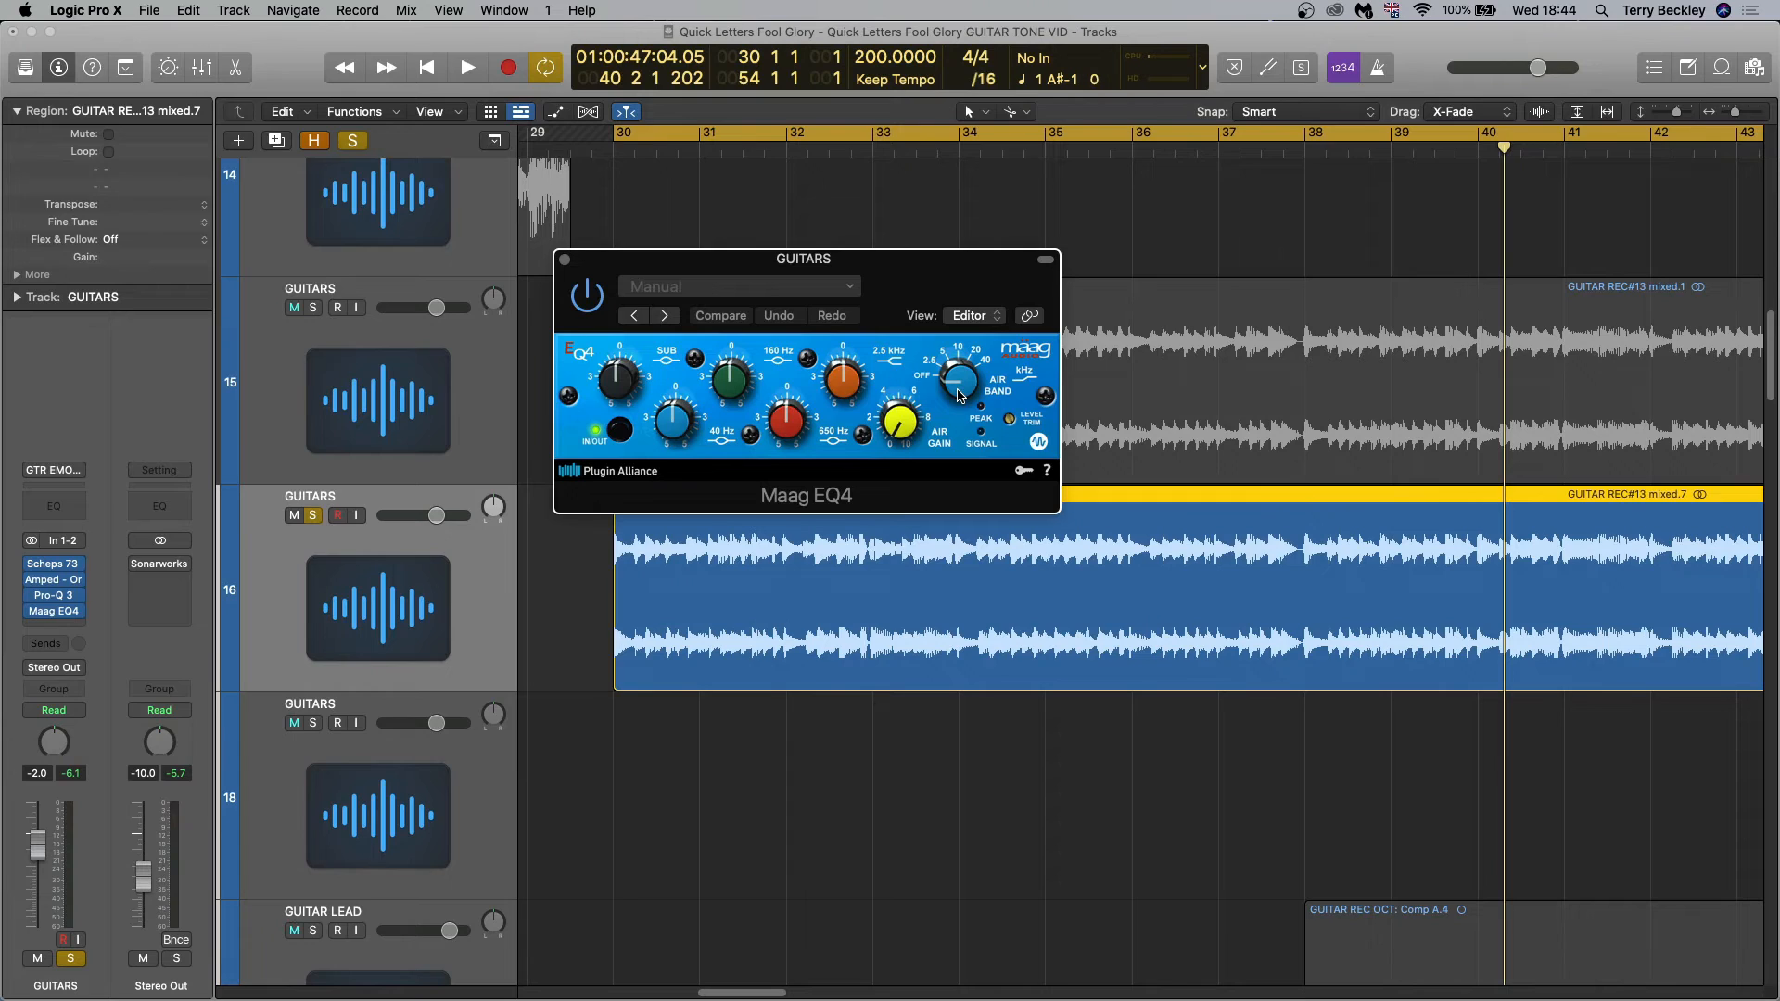
Turn on the Maag EQ4's air band and raise its air gain during playback, toggling the EQ's bypass to compare
left_click_drag(953, 394, 953, 210)
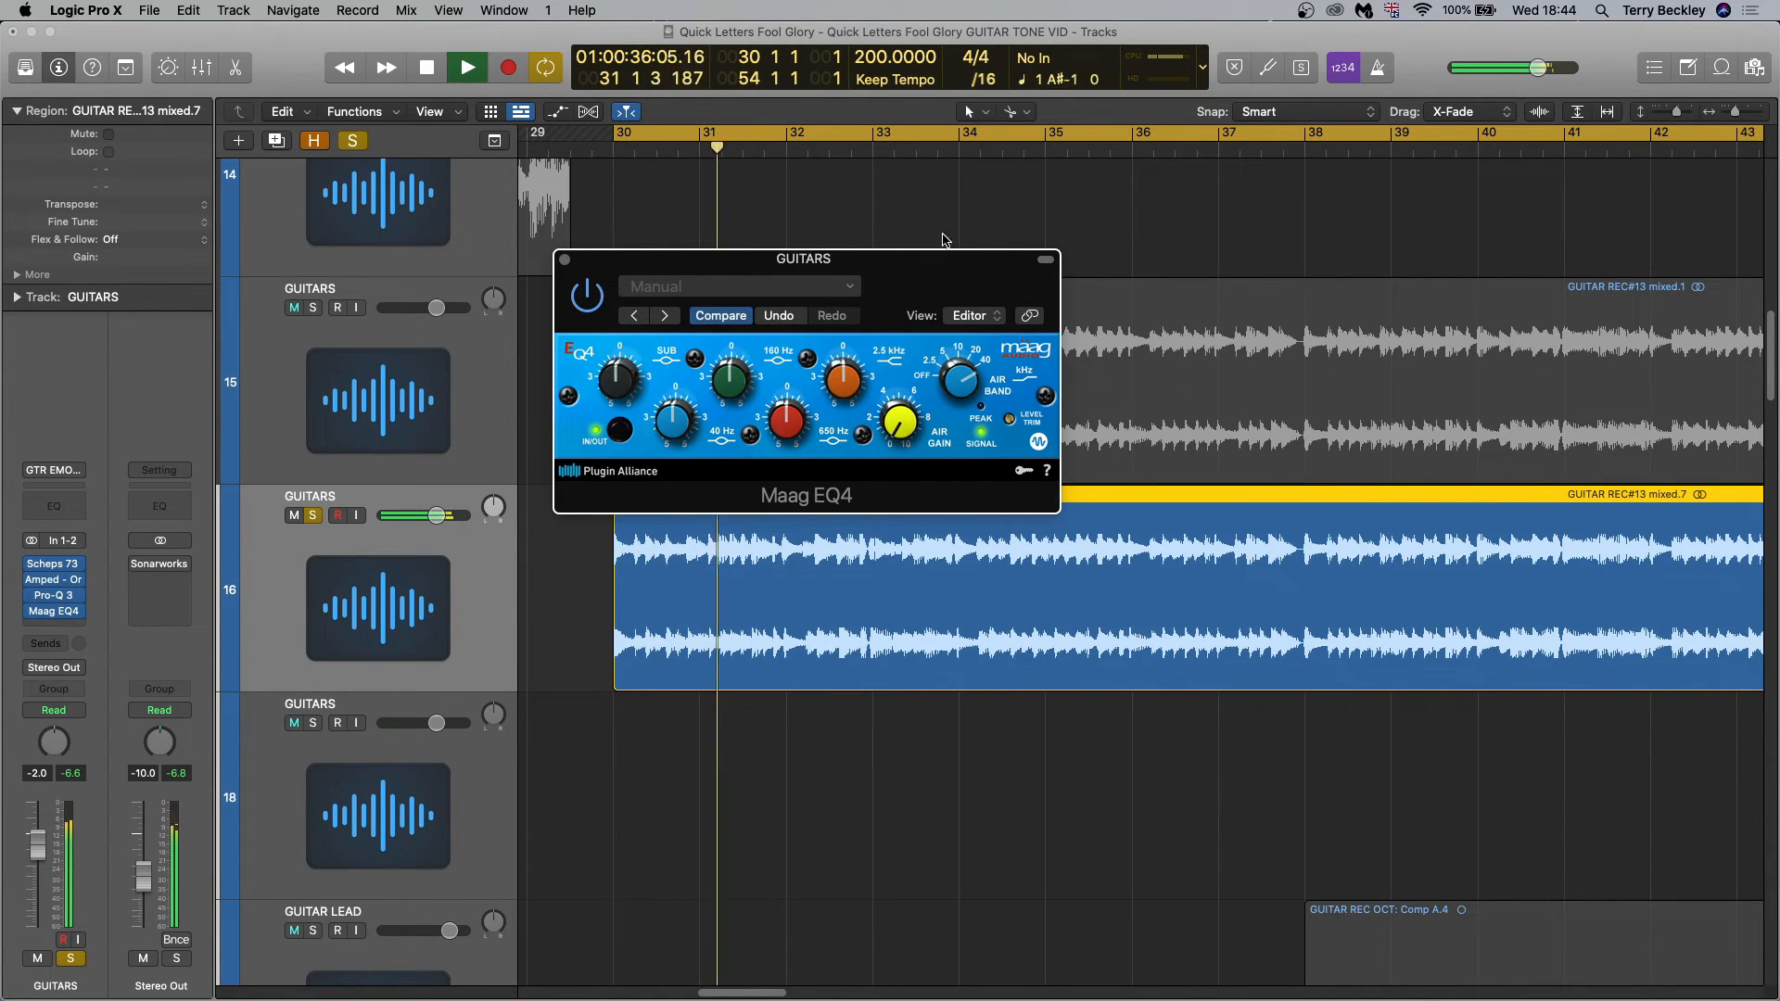
left_click_drag(890, 424, 890, 365)
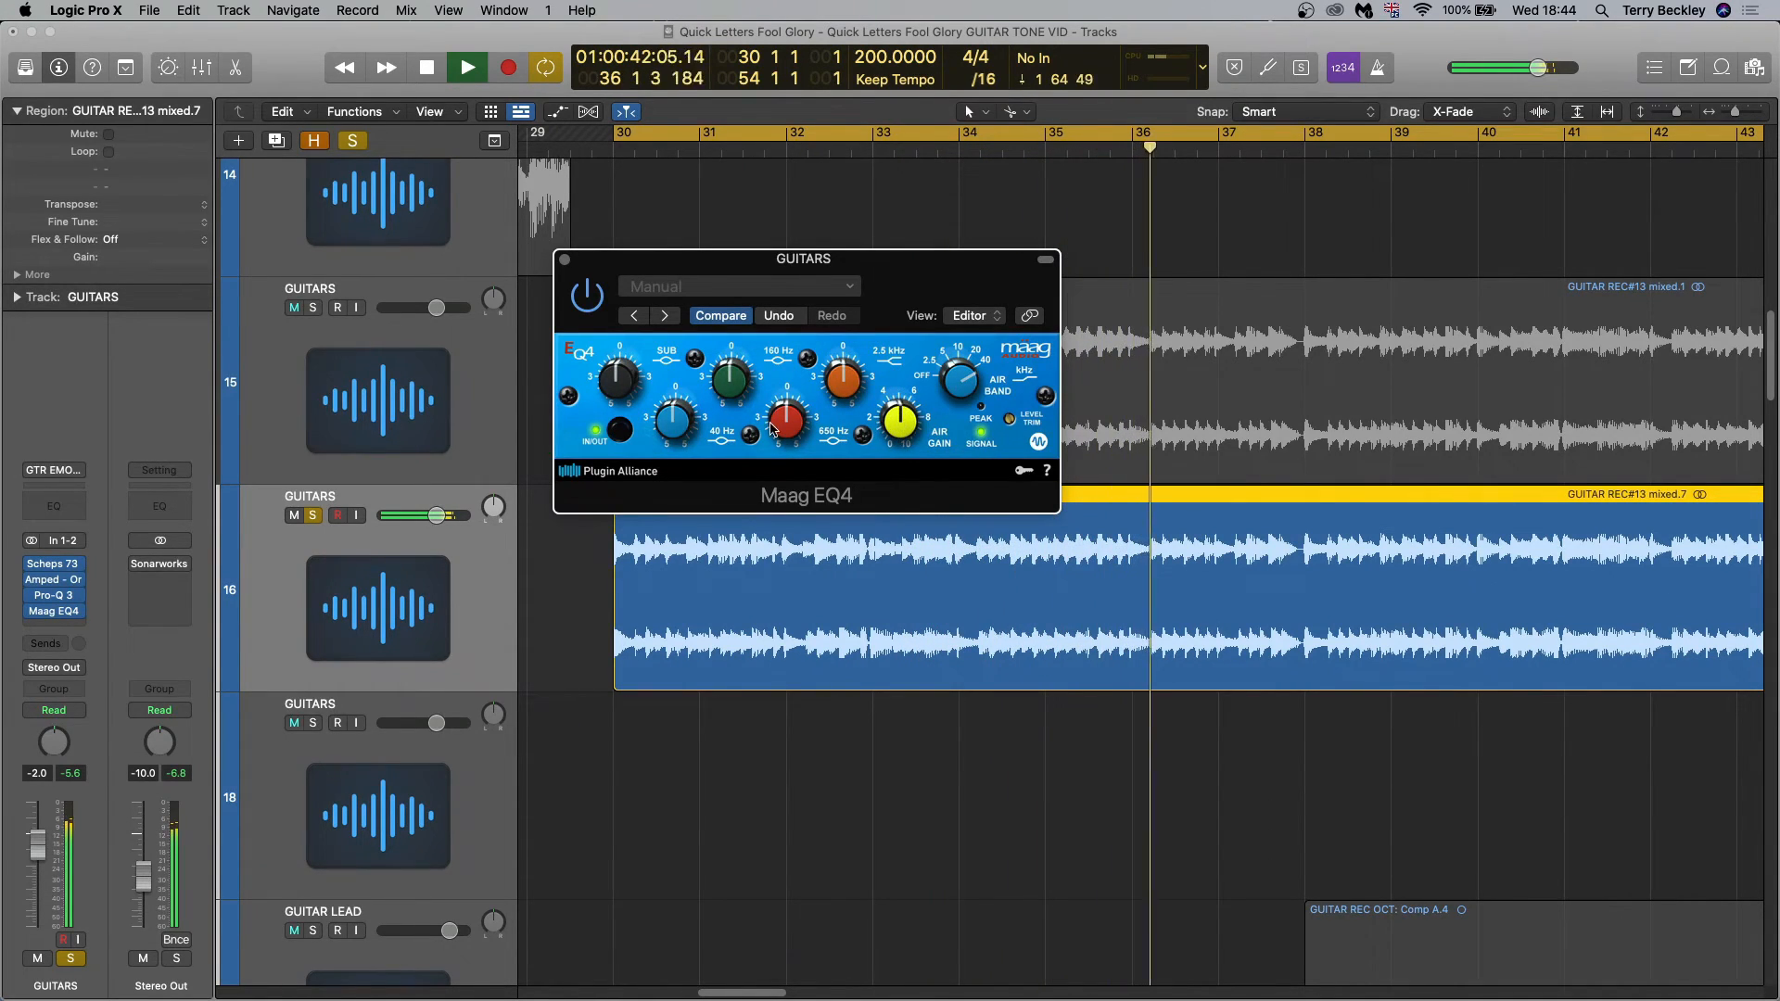
left_click(621, 431)
left_click(621, 431)
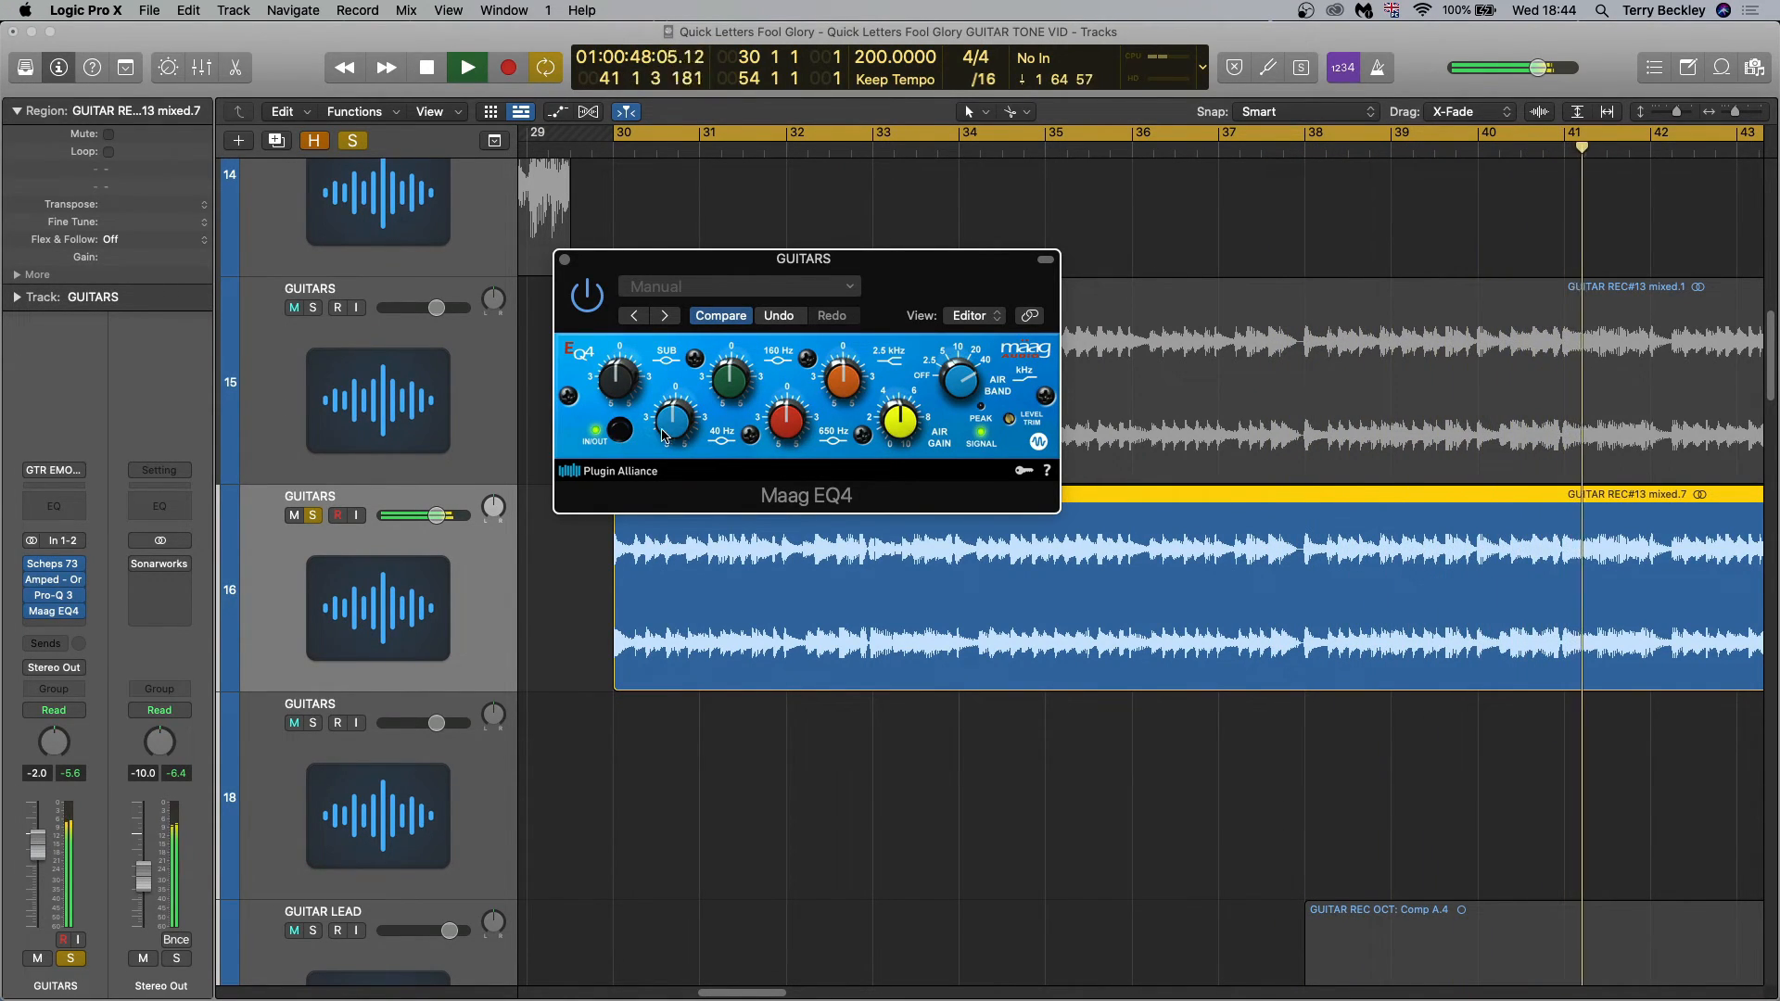
Restart playback and audition the Maag EQ4's 2.5 kHz band with a +1.0 boost
key("space")
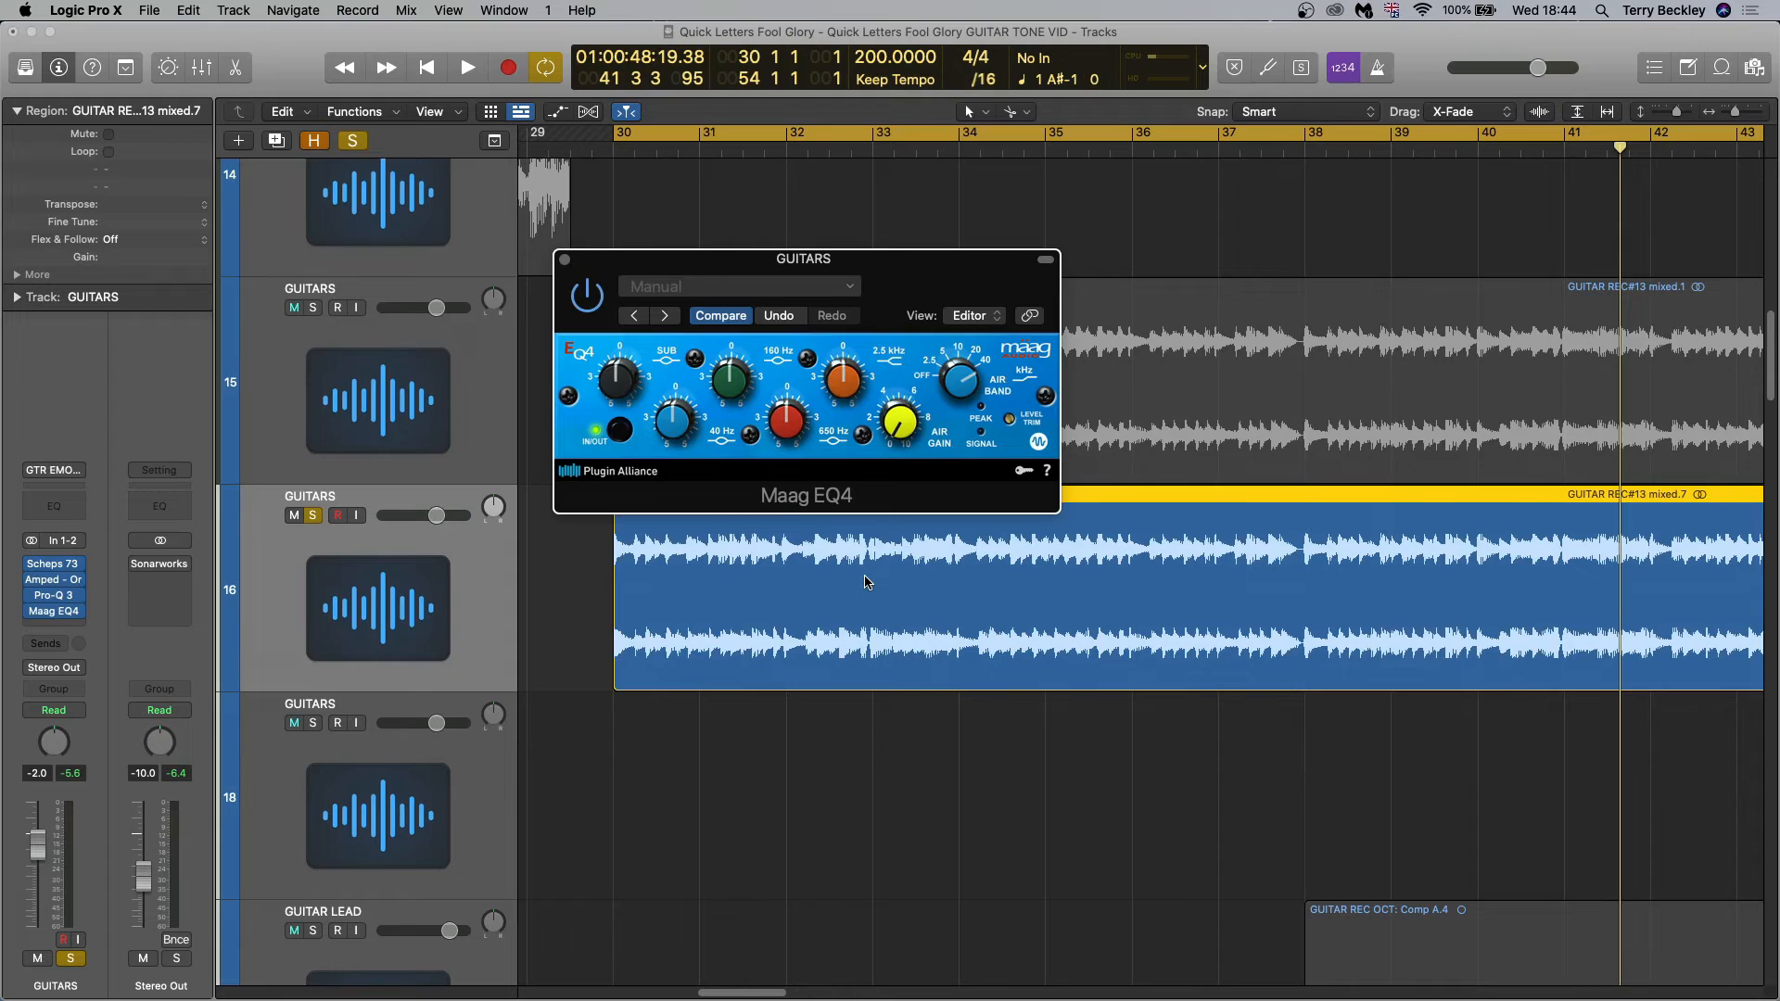
key("space")
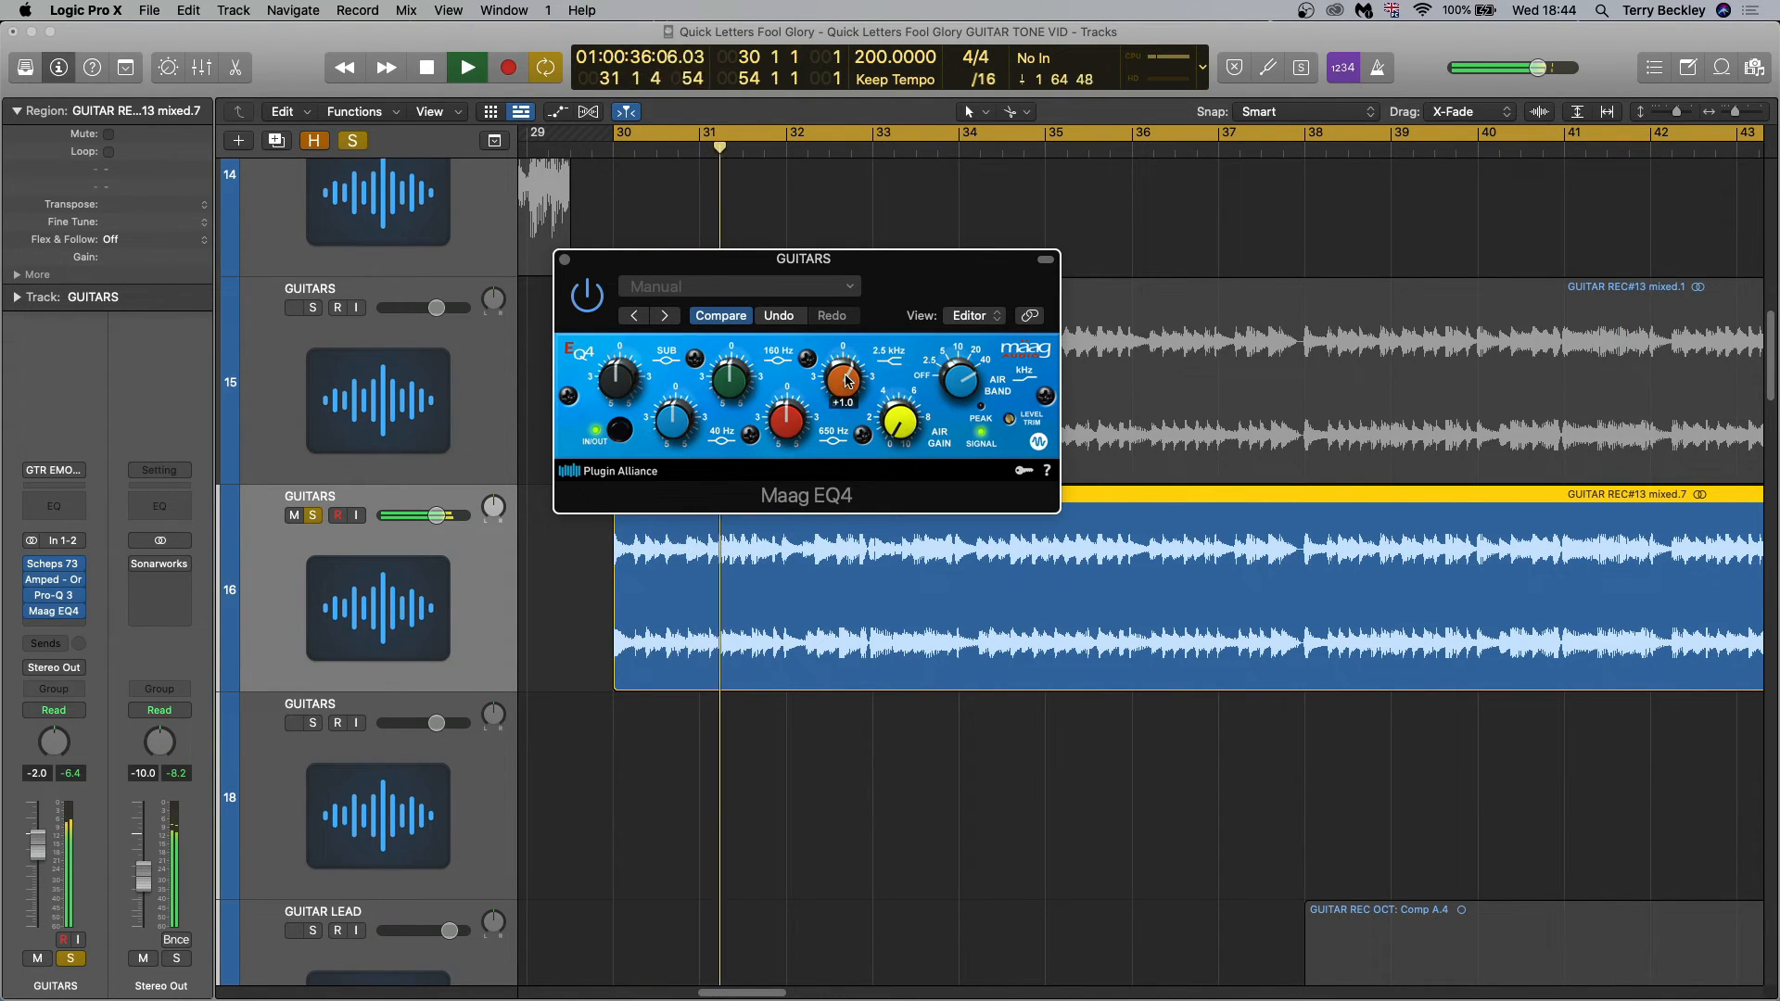
mouse_move(848, 393)
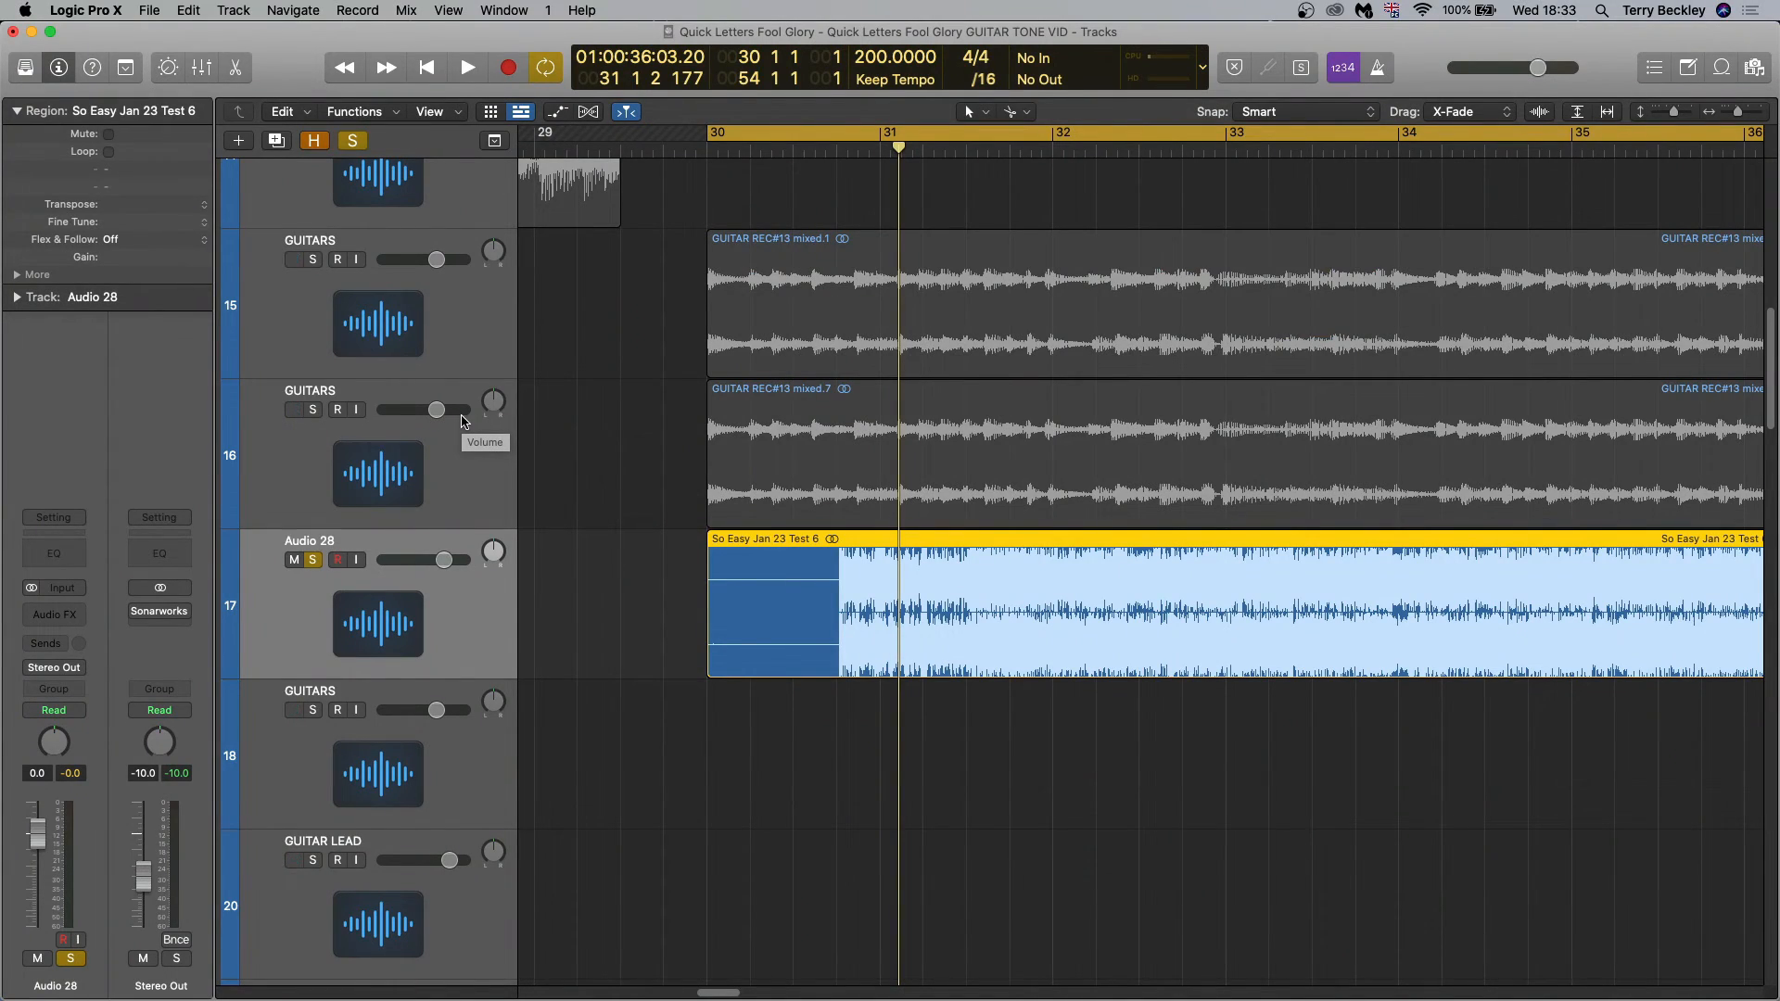
Listen to the So Easy reference on Audio 28 and the soloed, unprocessed GUITARS track, and return the playhead to bar 30
key("space")
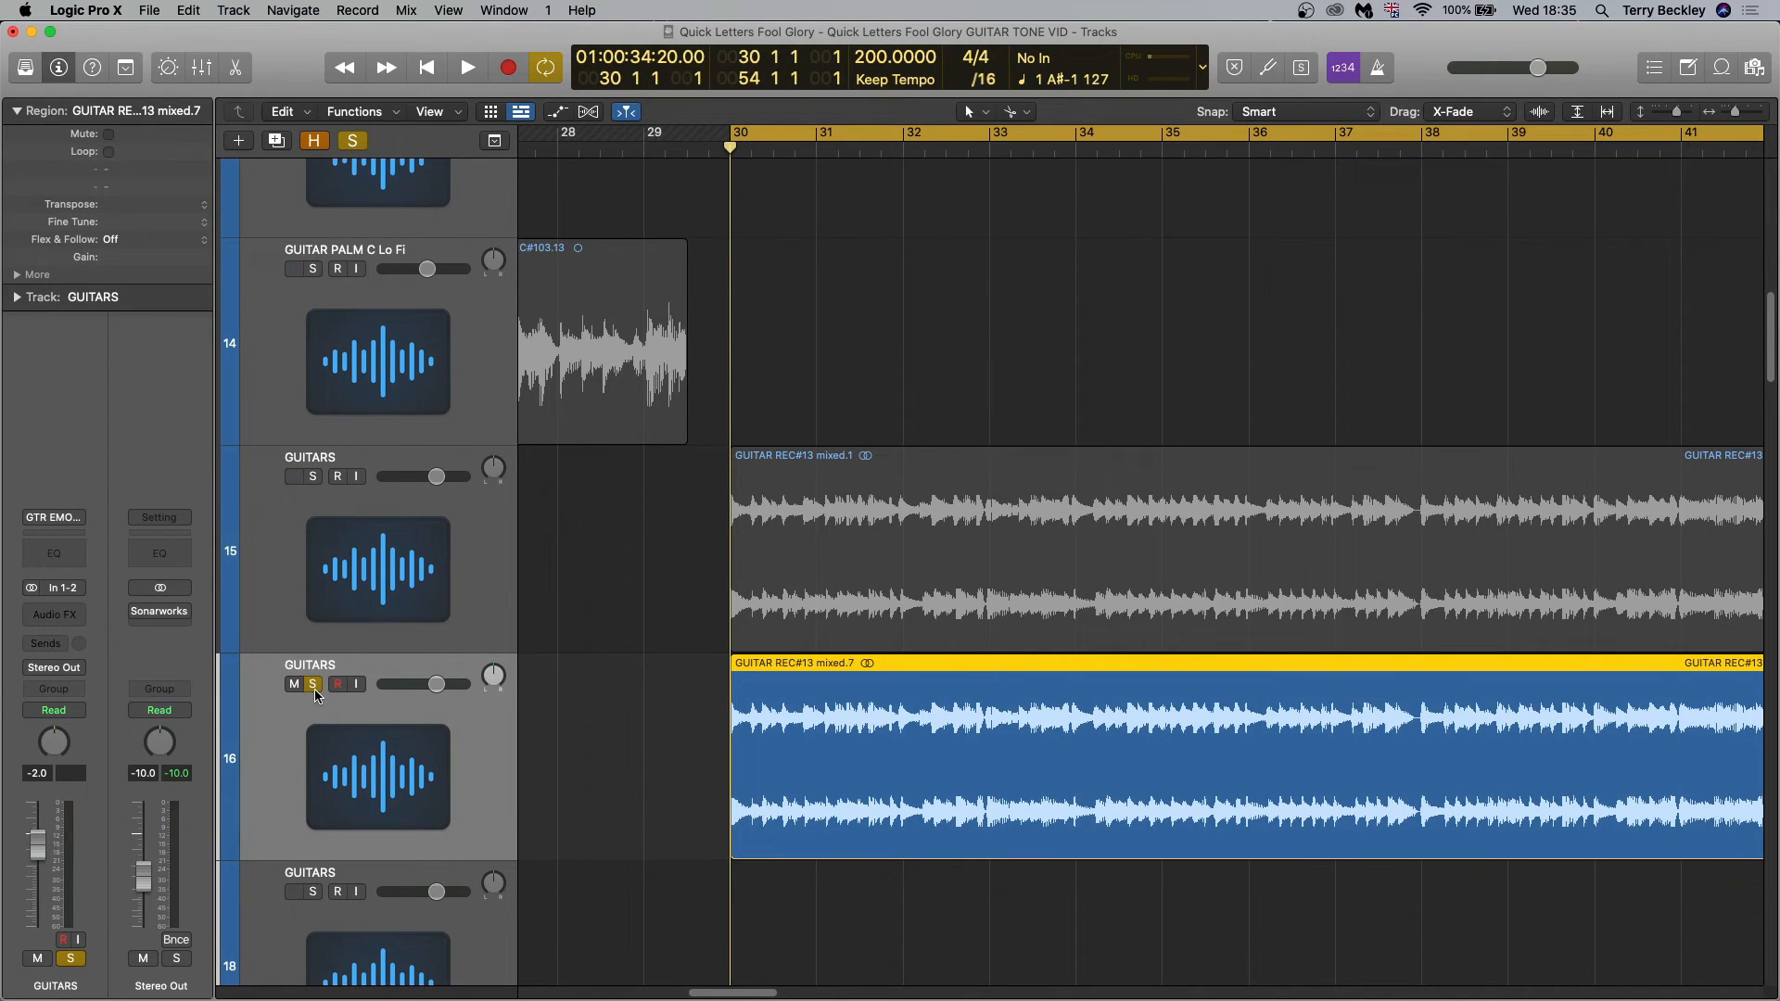
key("space")
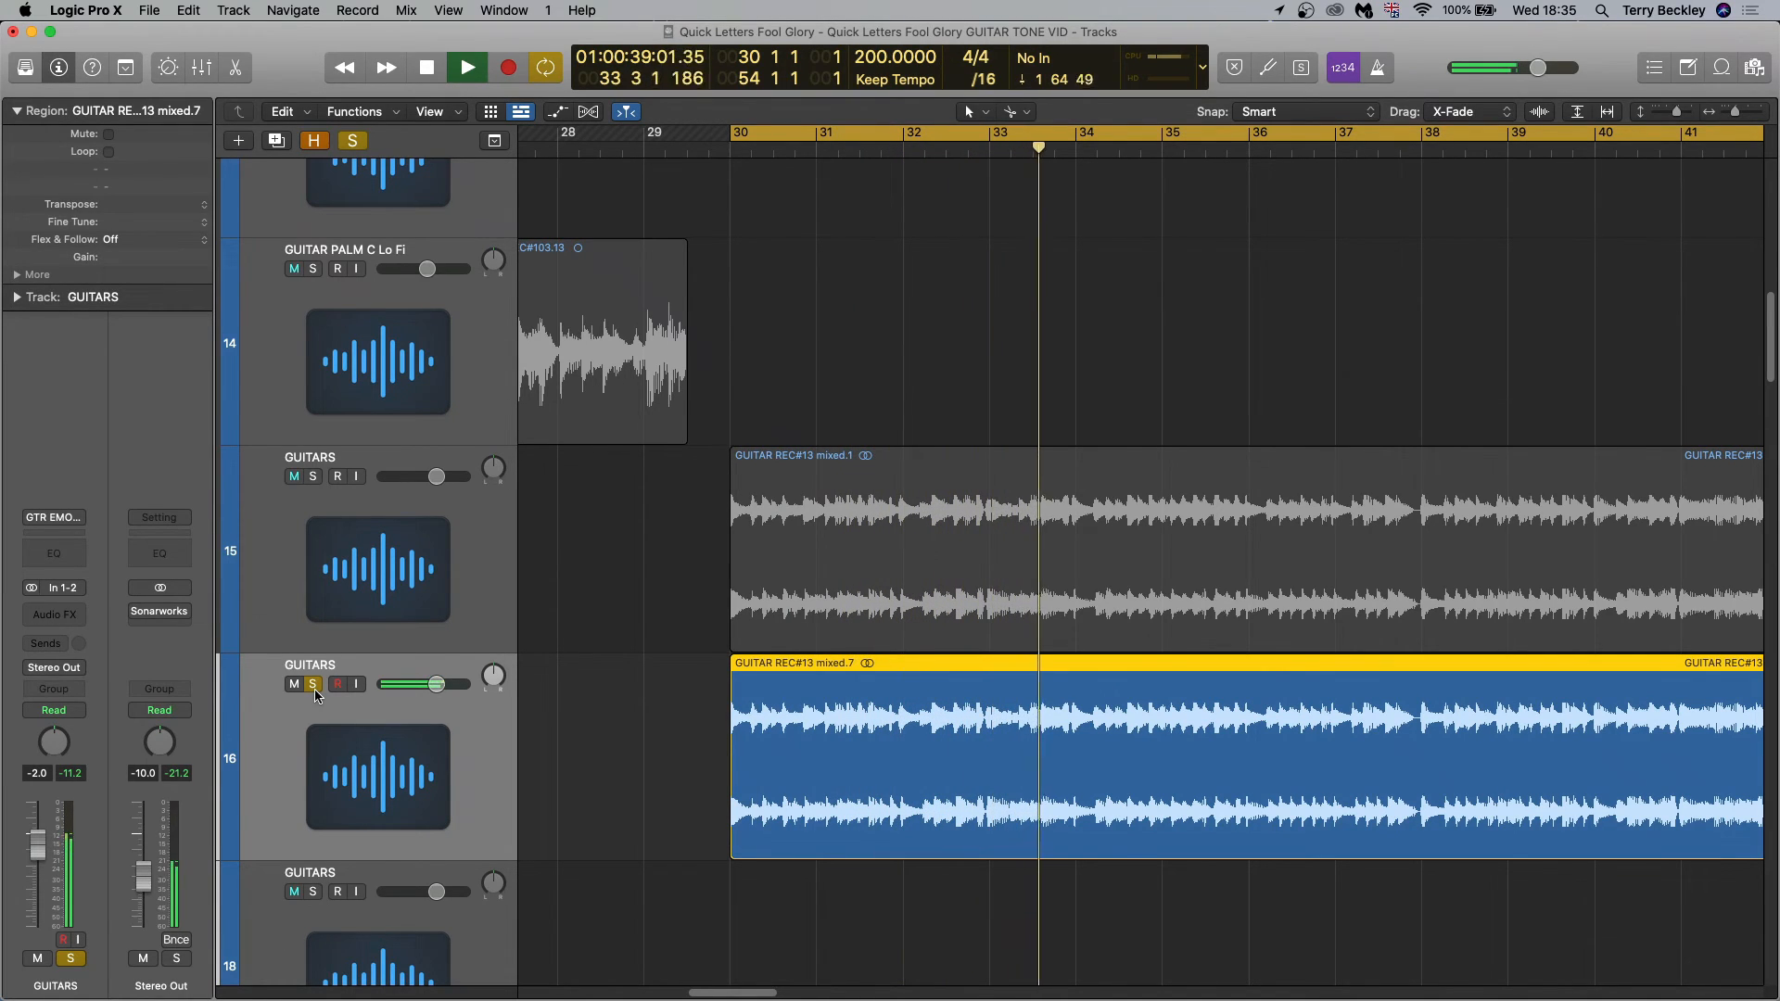
key("space")
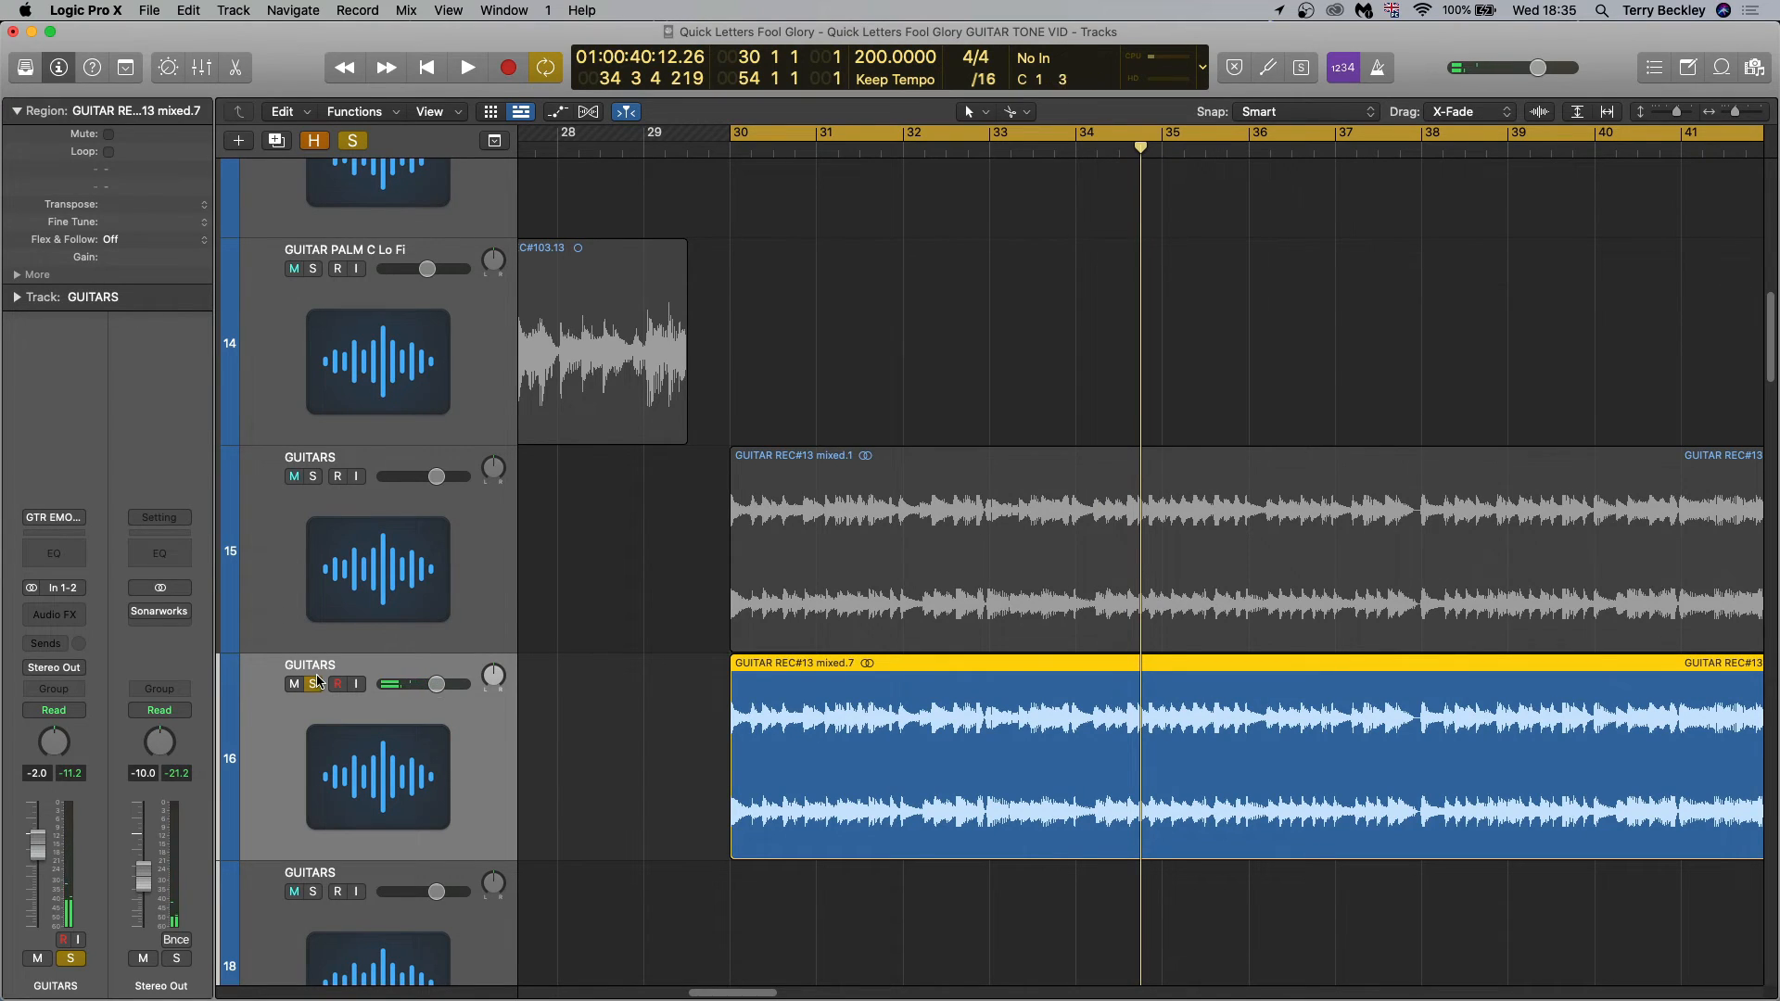
left_click(426, 71)
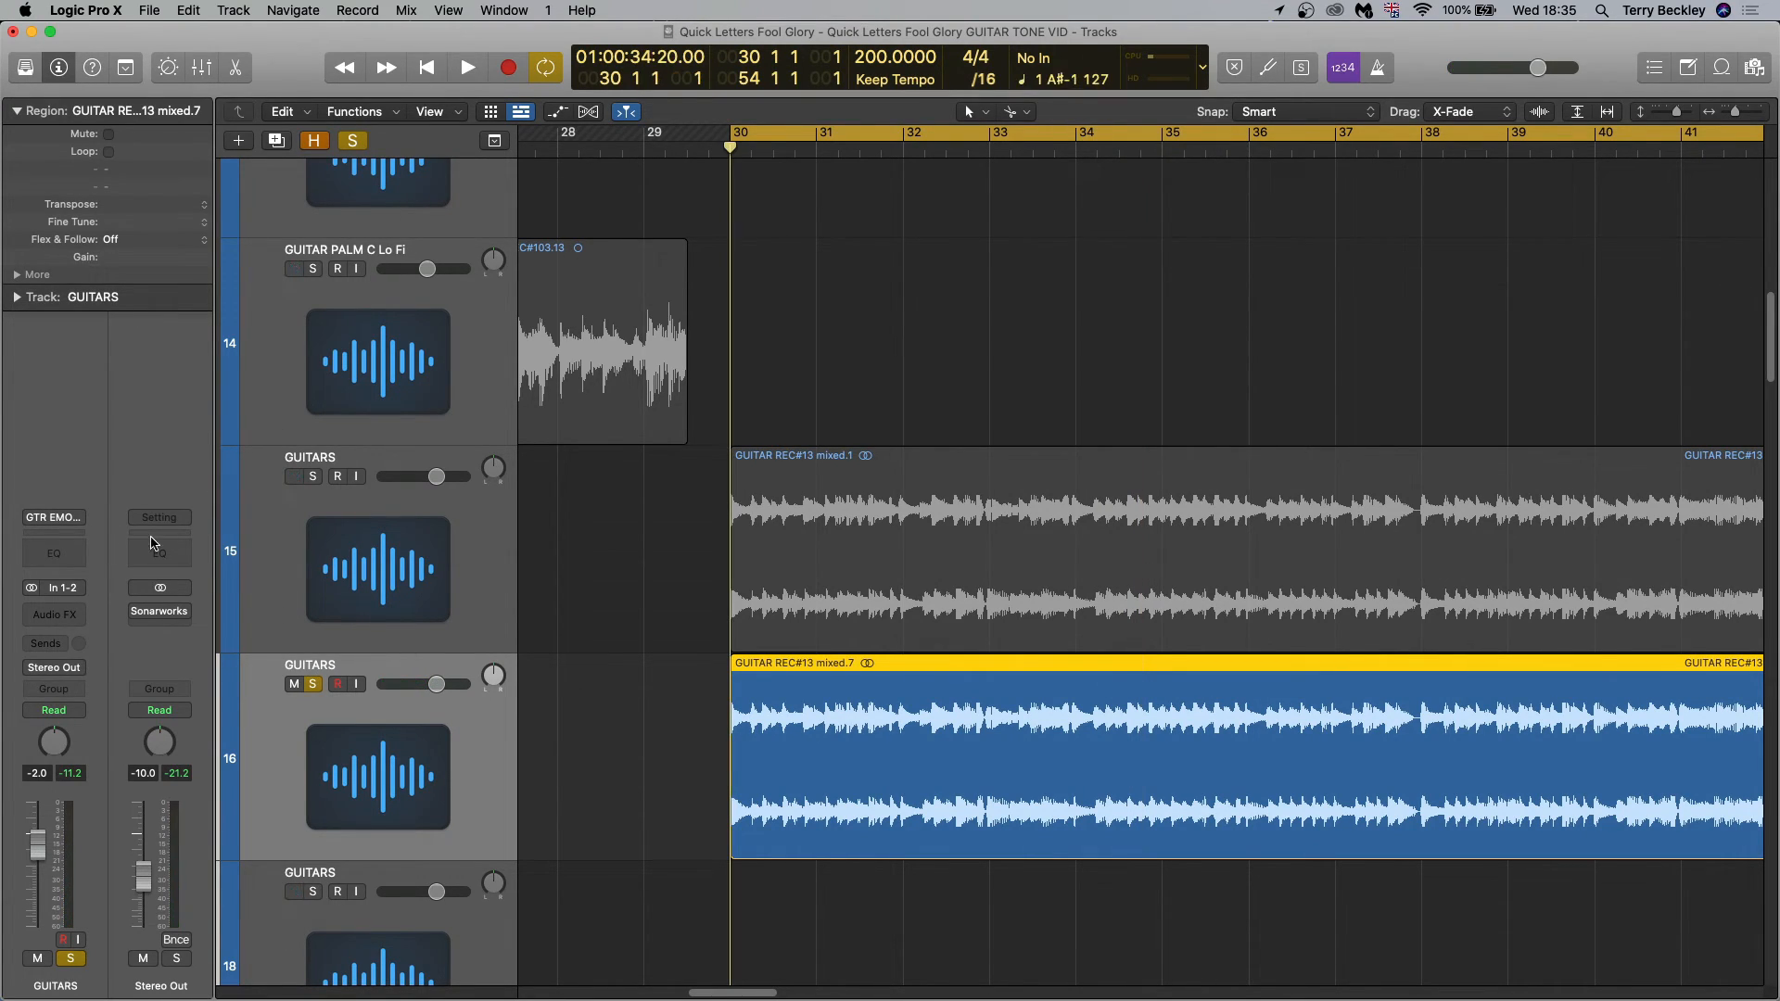
Insert the Waves Scheps 73 (s) plug-in in stereo on the GUITARS track and close its window
left_click(55, 615)
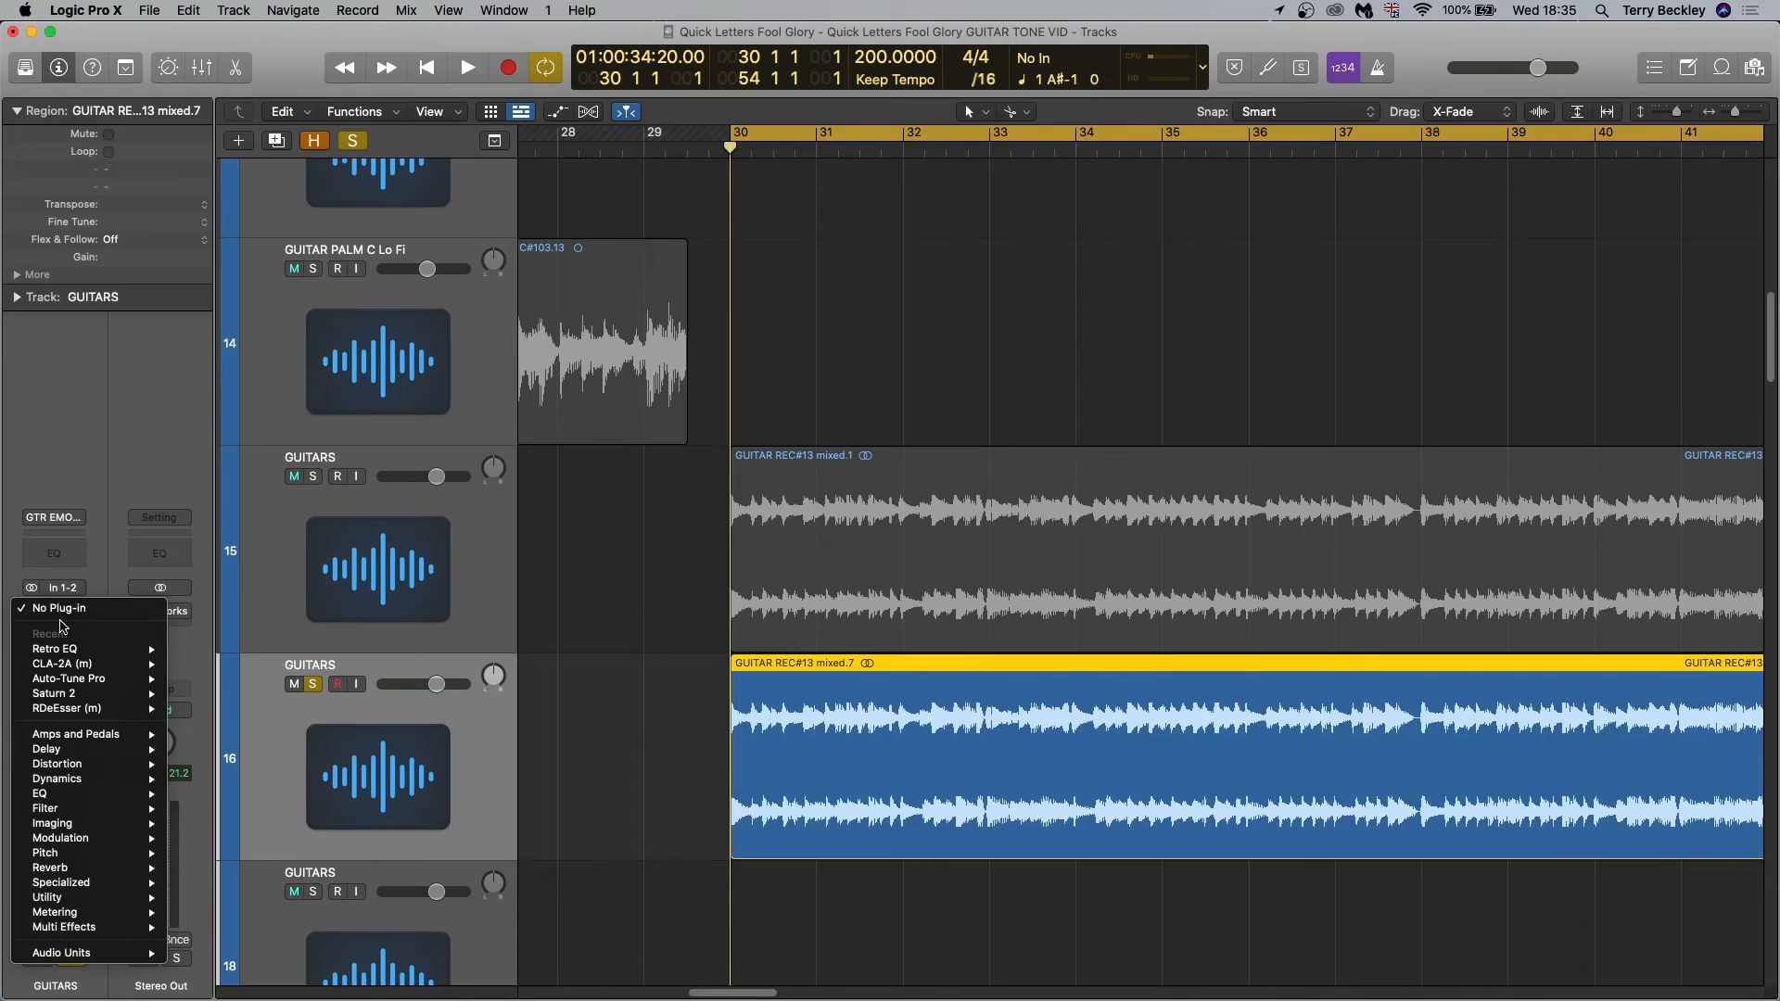
mouse_move(123, 955)
mouse_move(252, 971)
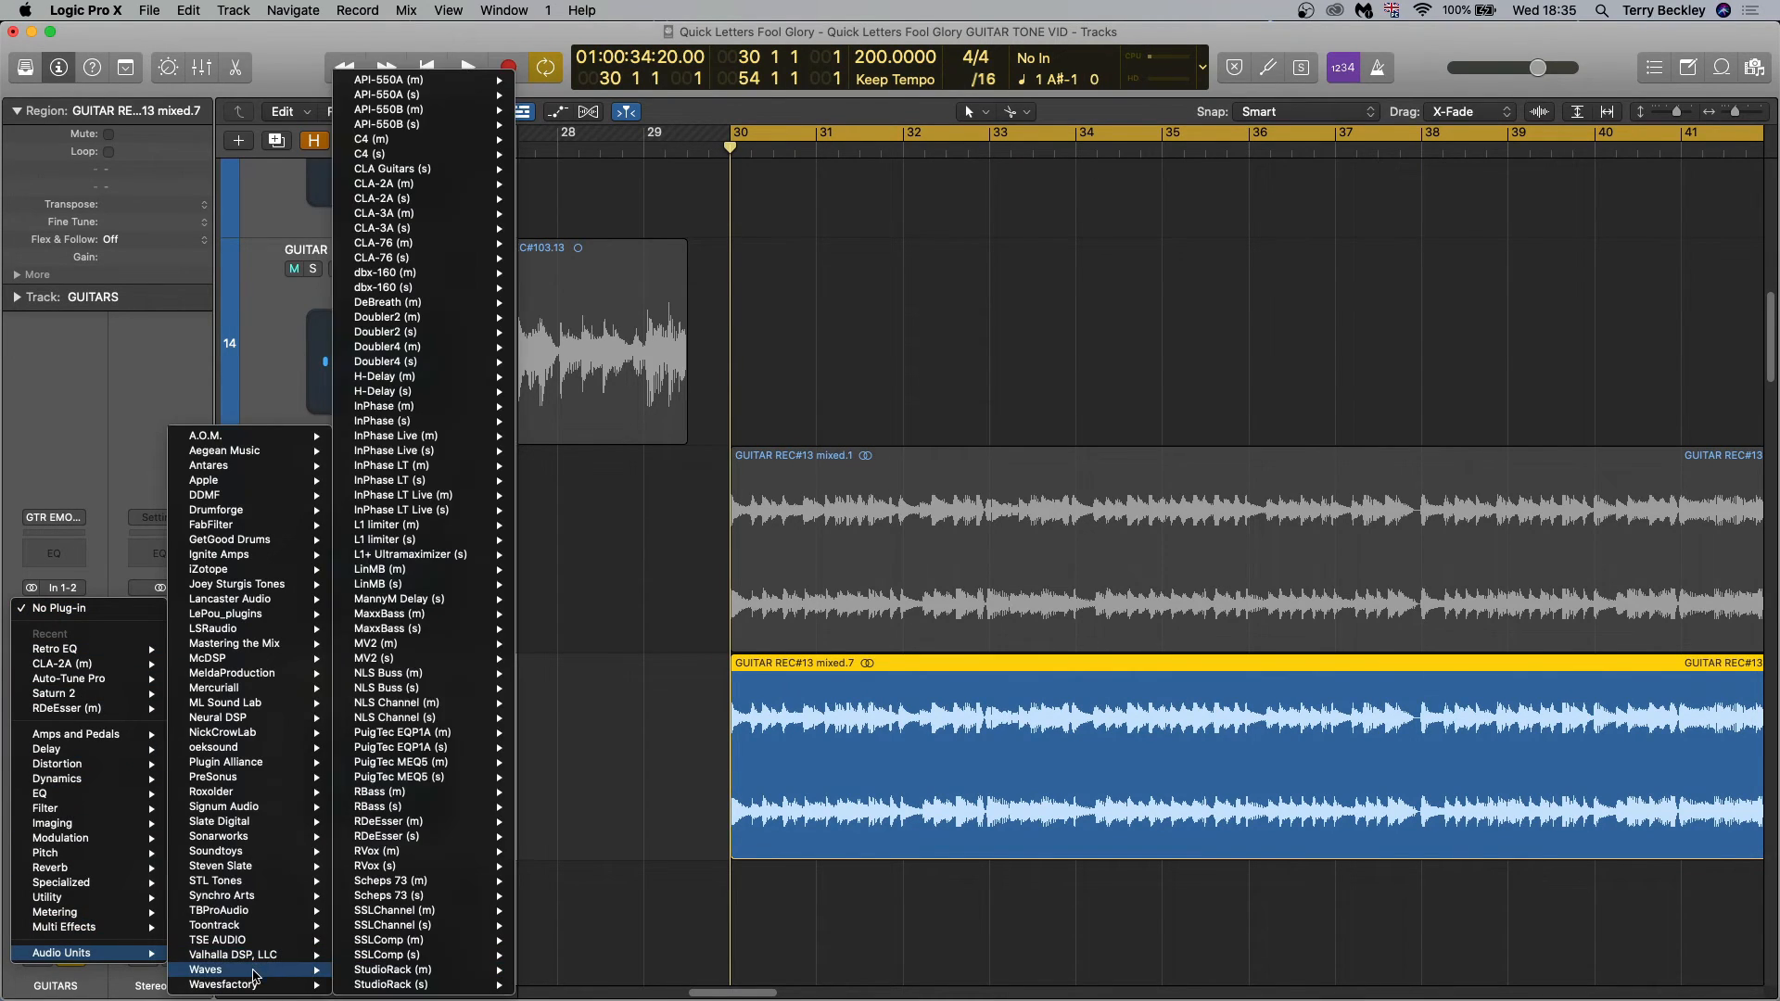
mouse_move(422, 899)
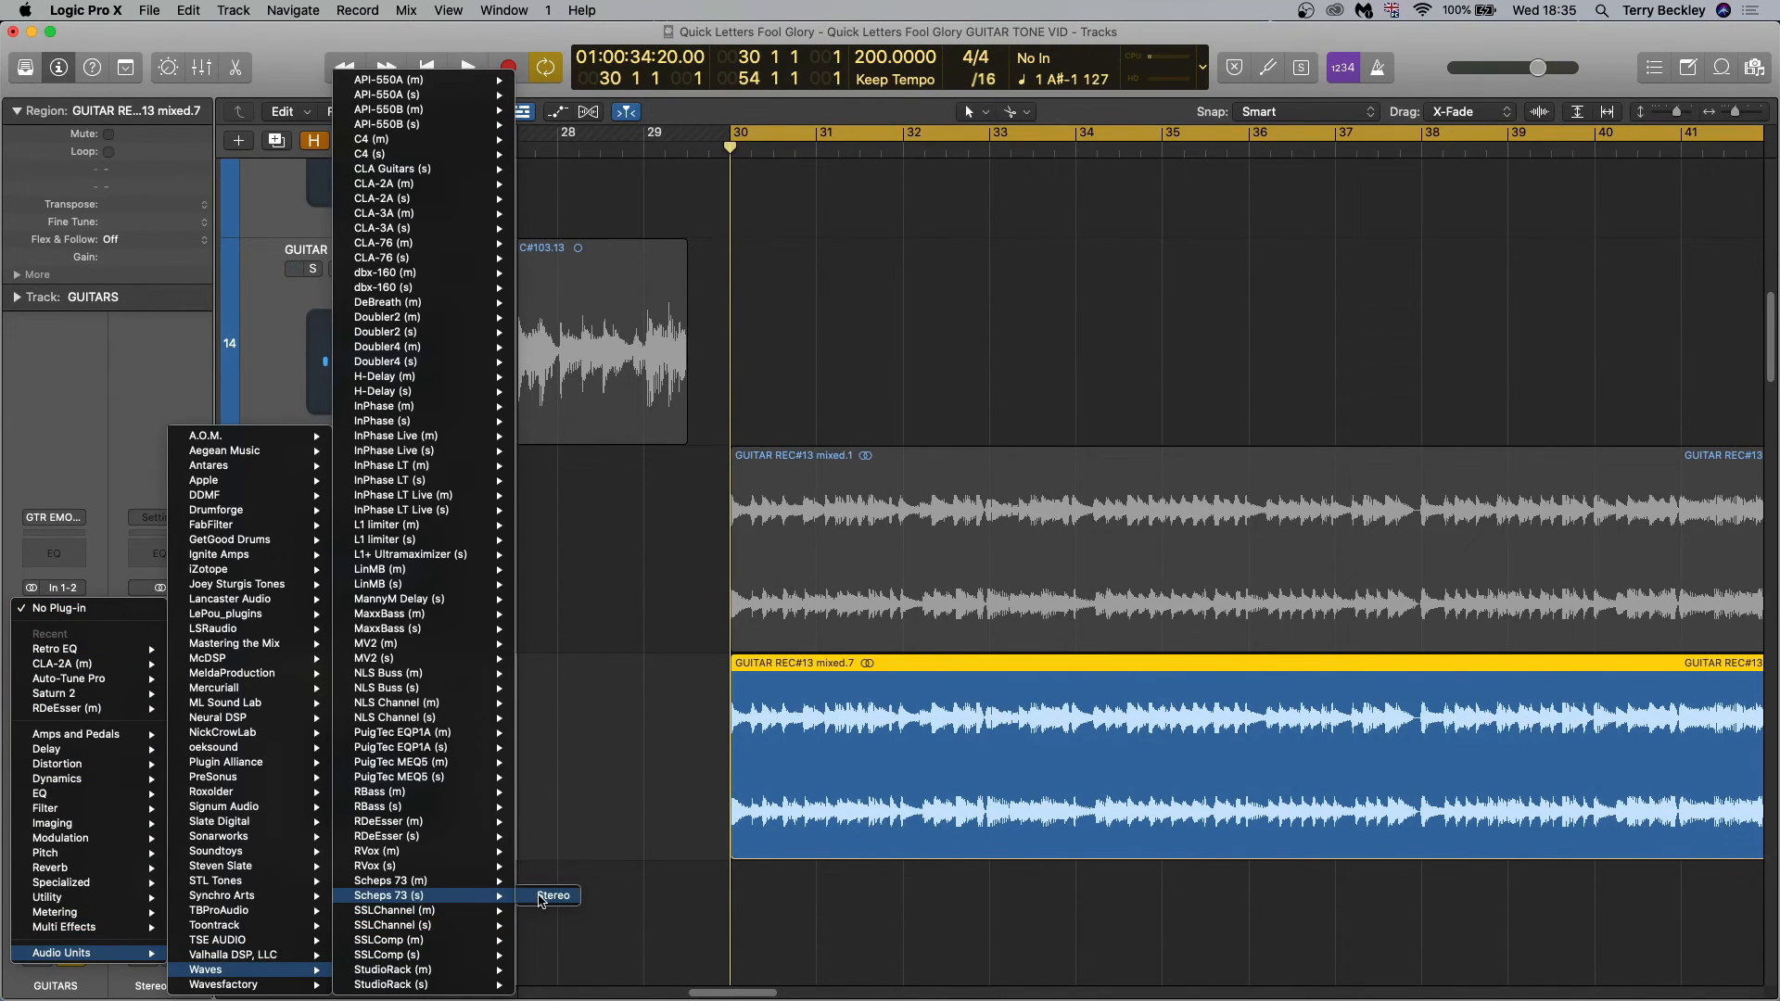
left_click(543, 897)
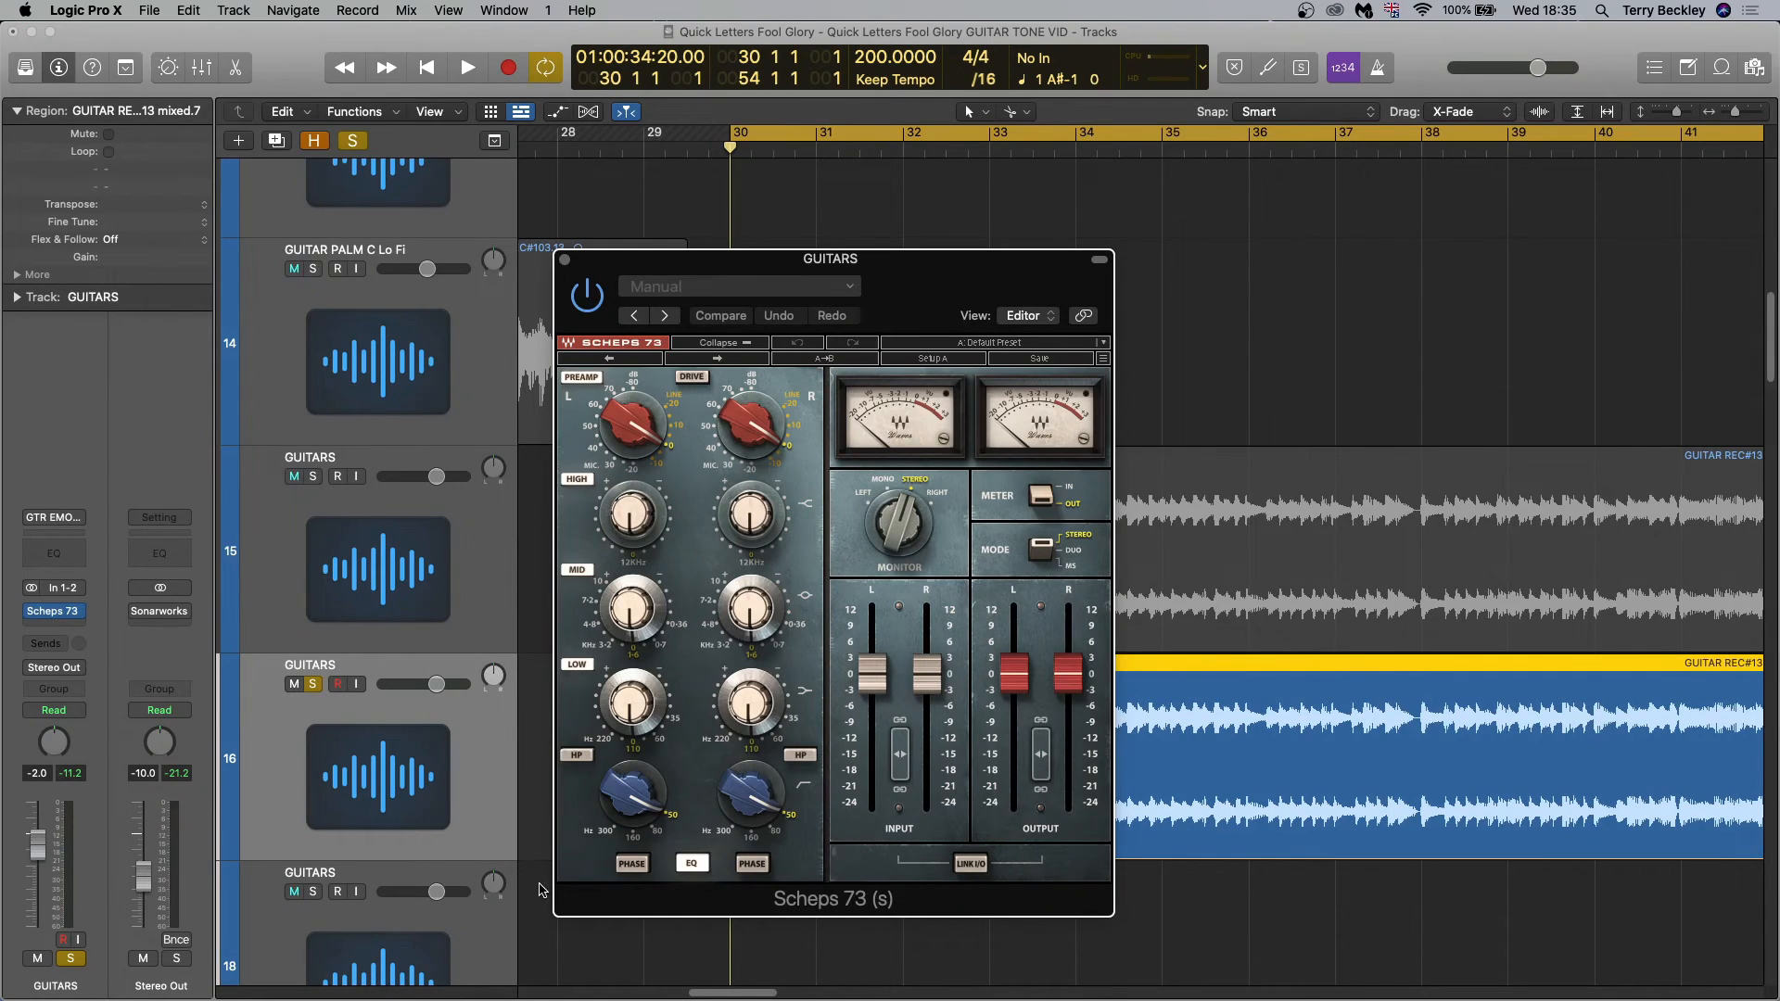
left_click(565, 260)
Insert ML Sound Lab's Amped - Oracle in dual mono after Scheps 73 on the GUITARS track
left_click(54, 624)
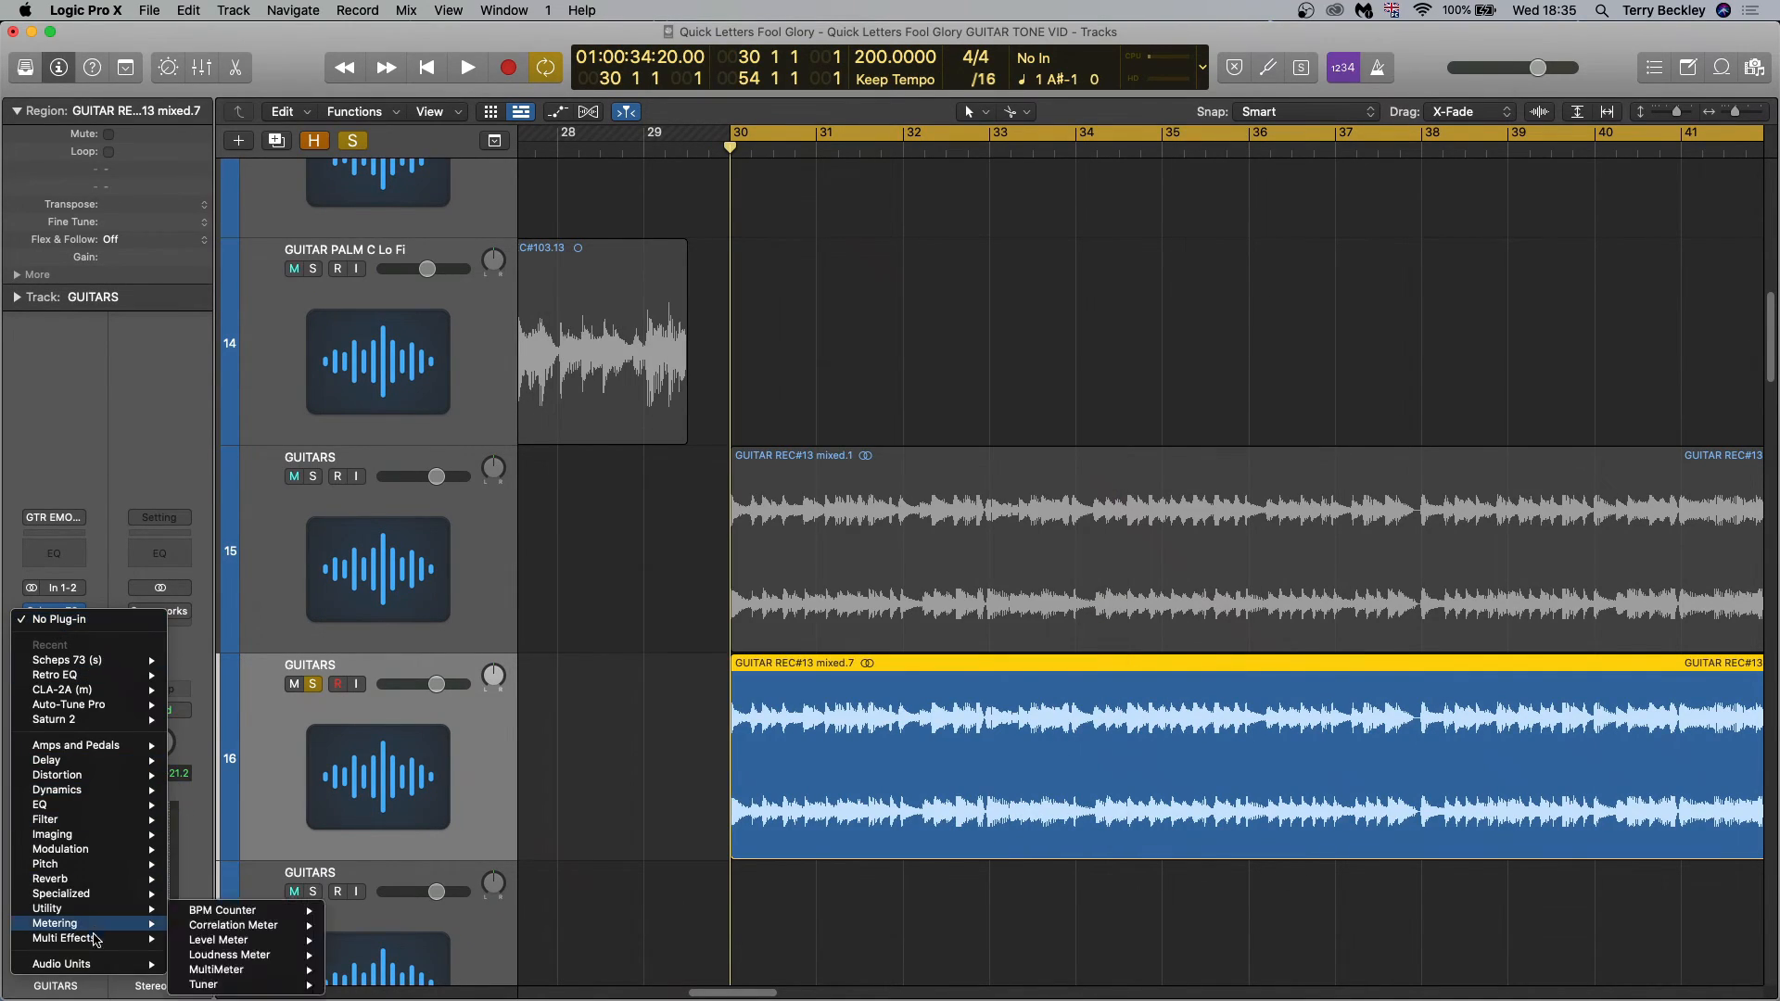
mouse_move(96, 967)
mouse_move(291, 705)
mouse_move(417, 717)
left_click(529, 731)
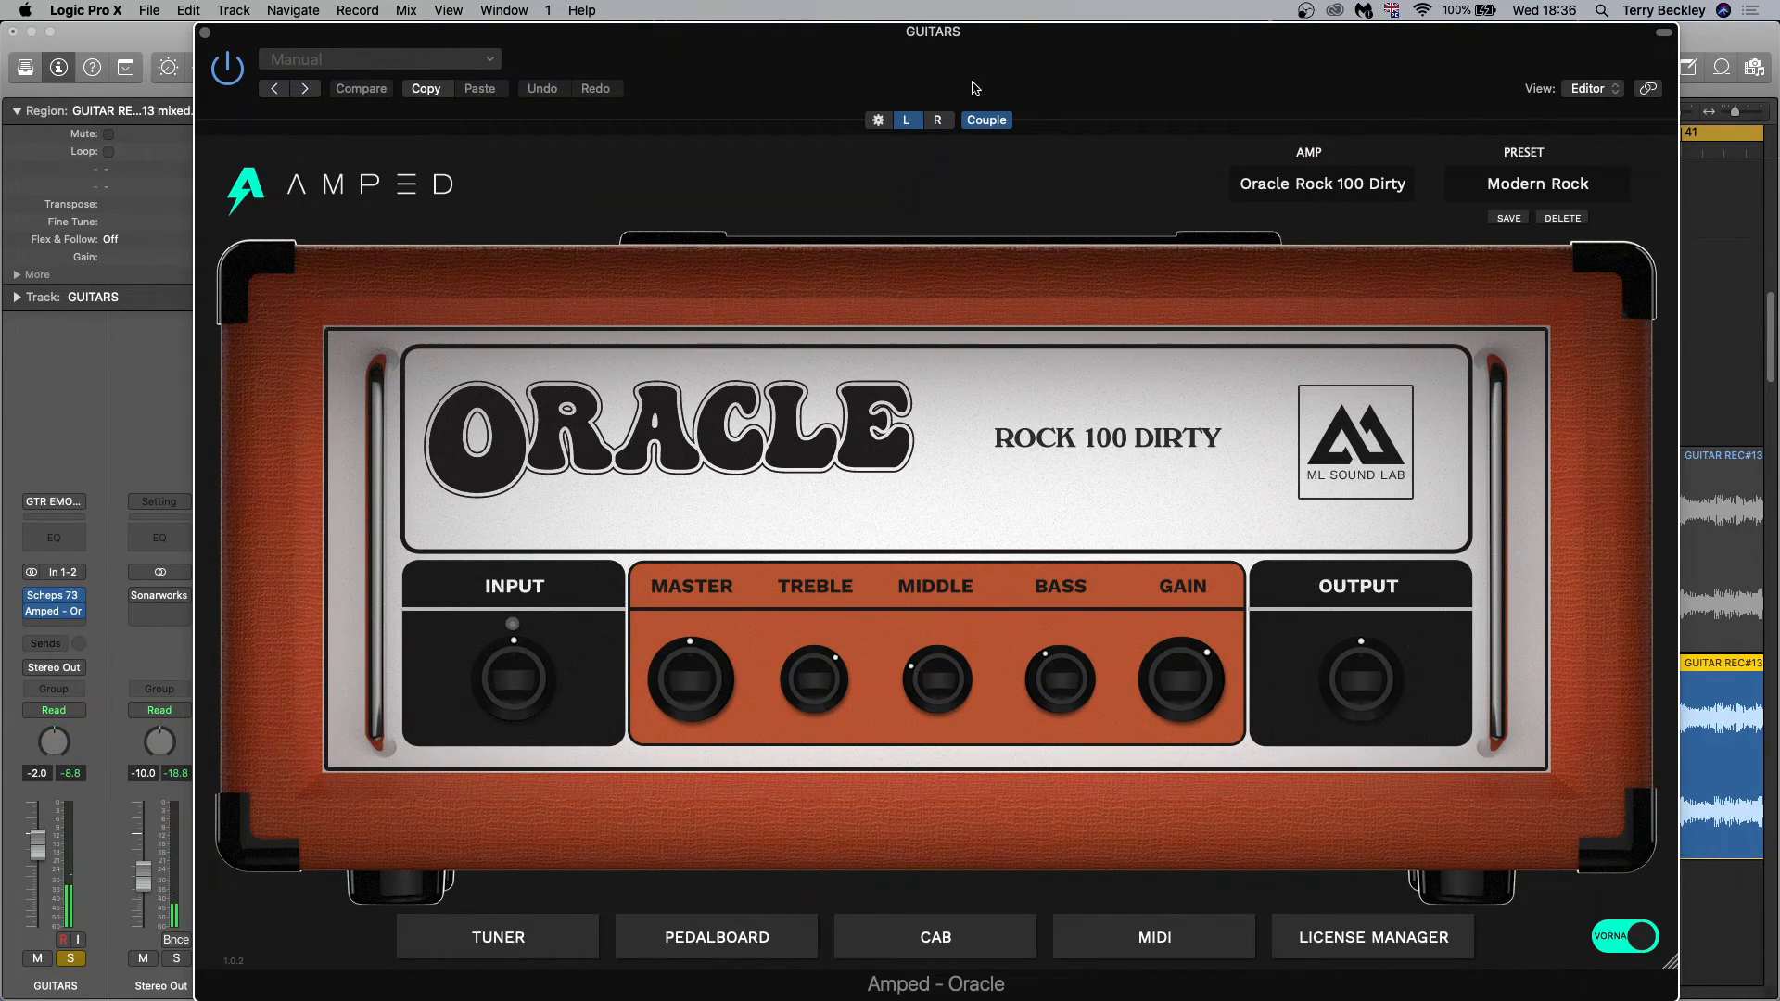
Enable the Drive pedal in Amped's pedalboard with drive near minimum and tone slightly raised, compare it on and off, and leave the pedalboard
left_click(717, 937)
left_click(818, 612)
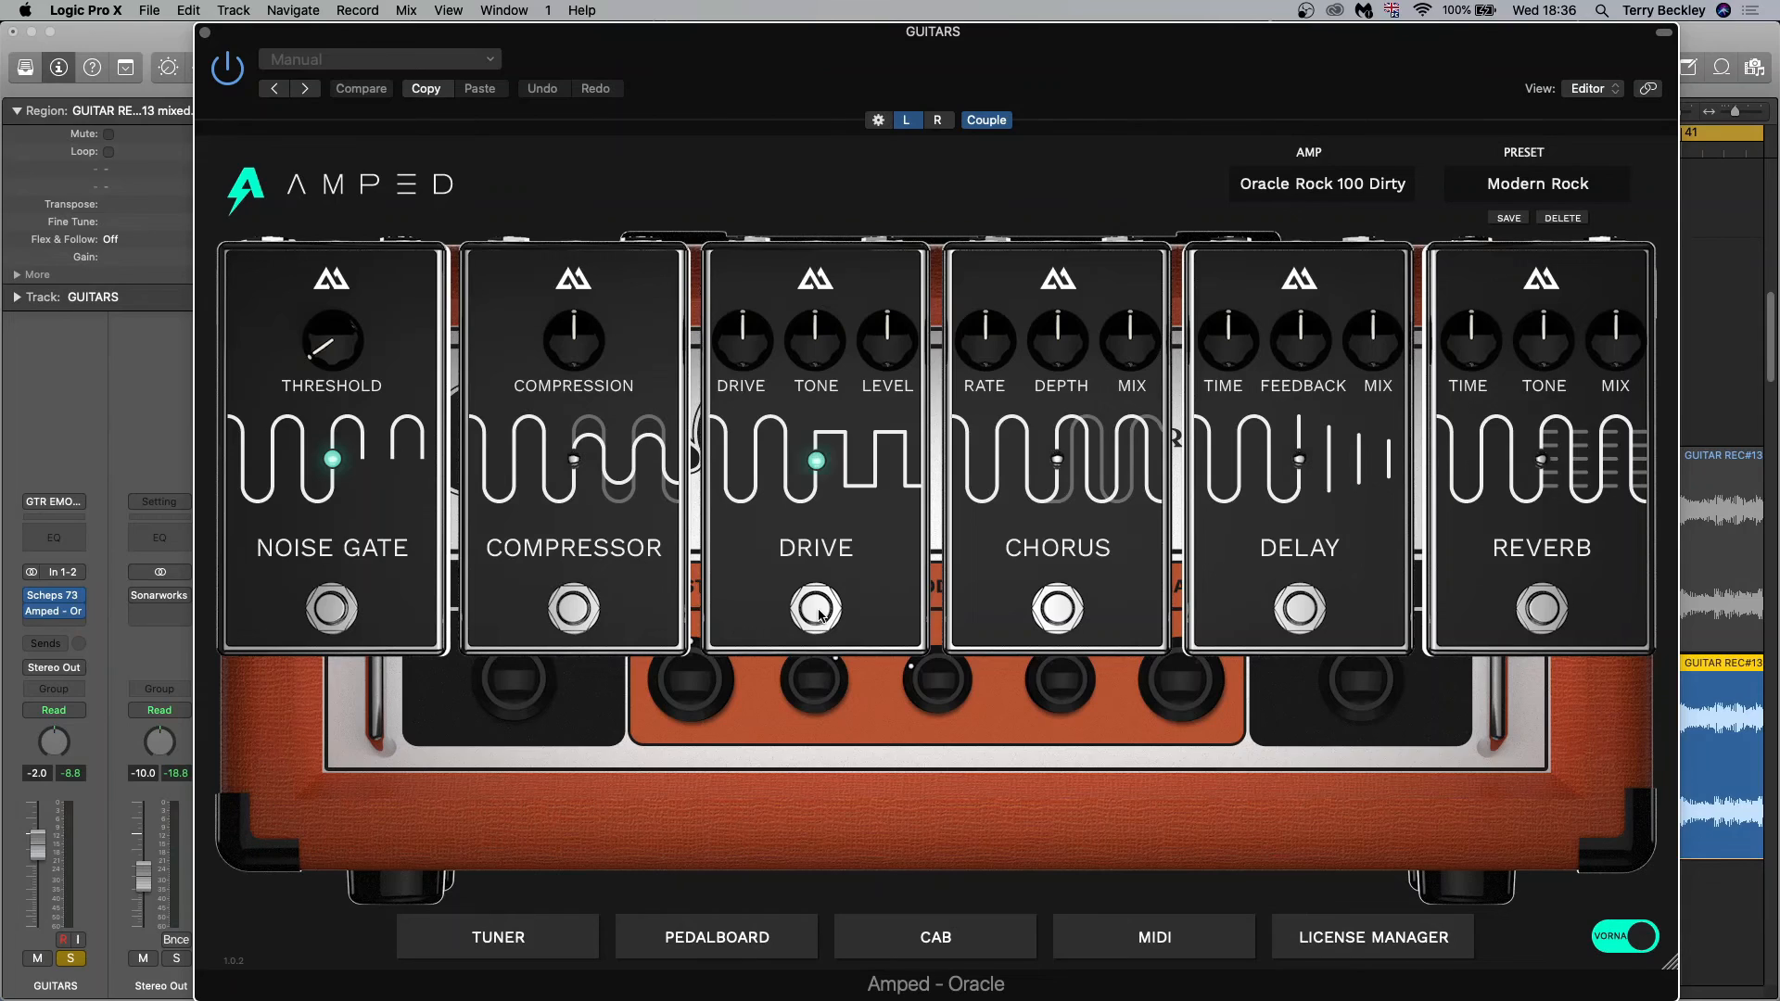
left_click_drag(758, 348, 737, 590)
left_click_drag(816, 367, 816, 360)
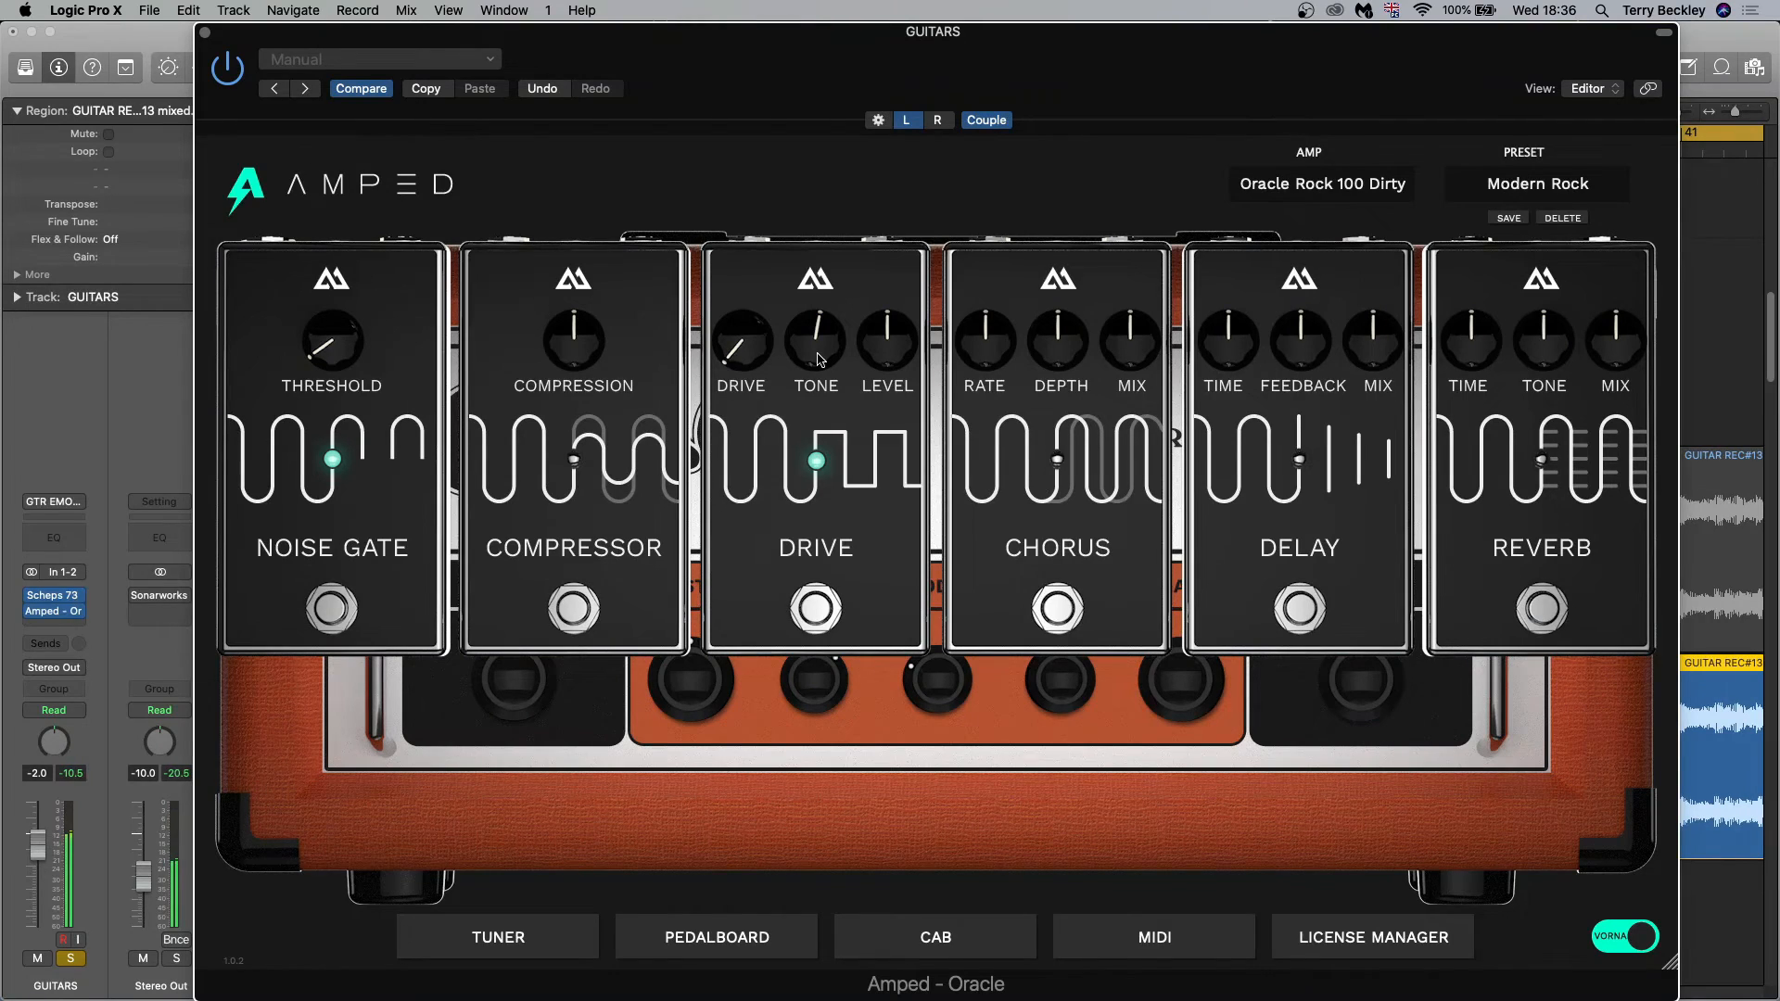
left_click(816, 610)
left_click(817, 610)
left_click(805, 783)
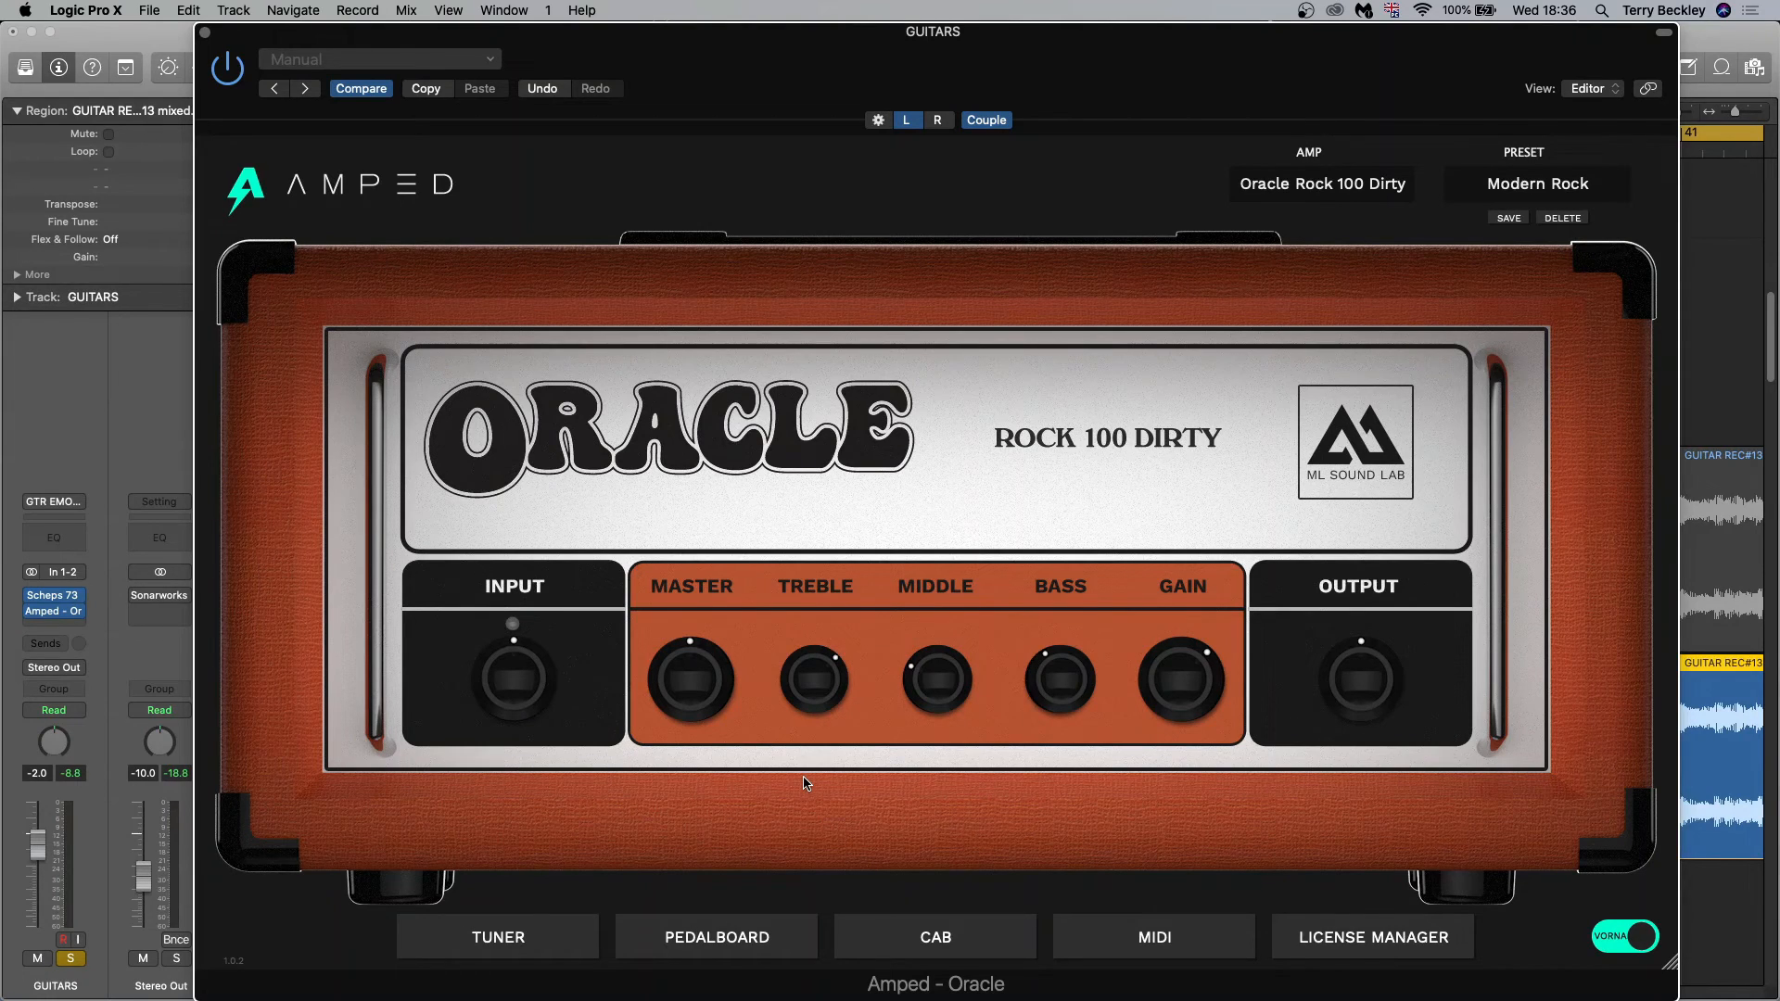
Sweep the Oracle amp's Gain down and up, and settle it slightly above the preset's setting
left_click_drag(1165, 702, 1147, 795)
left_click_drag(1171, 678, 1248, 508)
mouse_move(1191, 673)
left_mouse_down()
mouse_move(1193, 771)
mouse_move(1188, 680)
left_mouse_up()
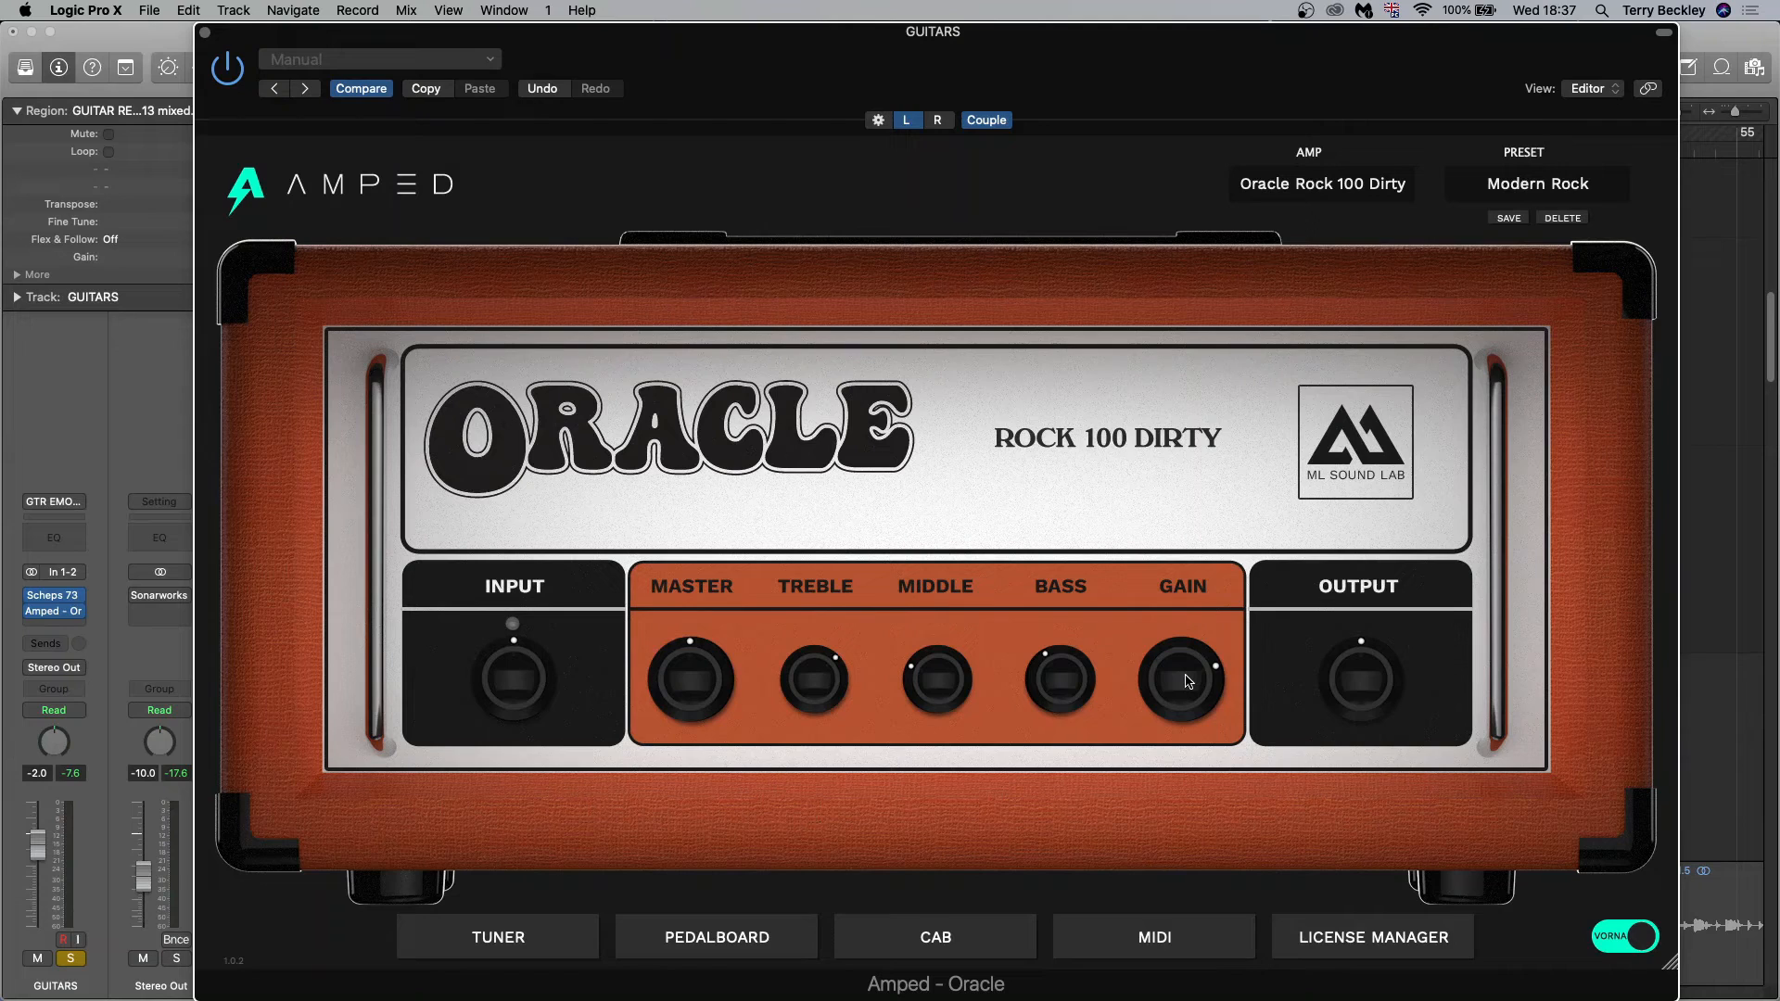
Audition low and high Middle settings on the Oracle amp during playback and leave Middle at maximum
left_click_drag(798, 67, 1419, 72)
scroll(442, 332, "up", 6)
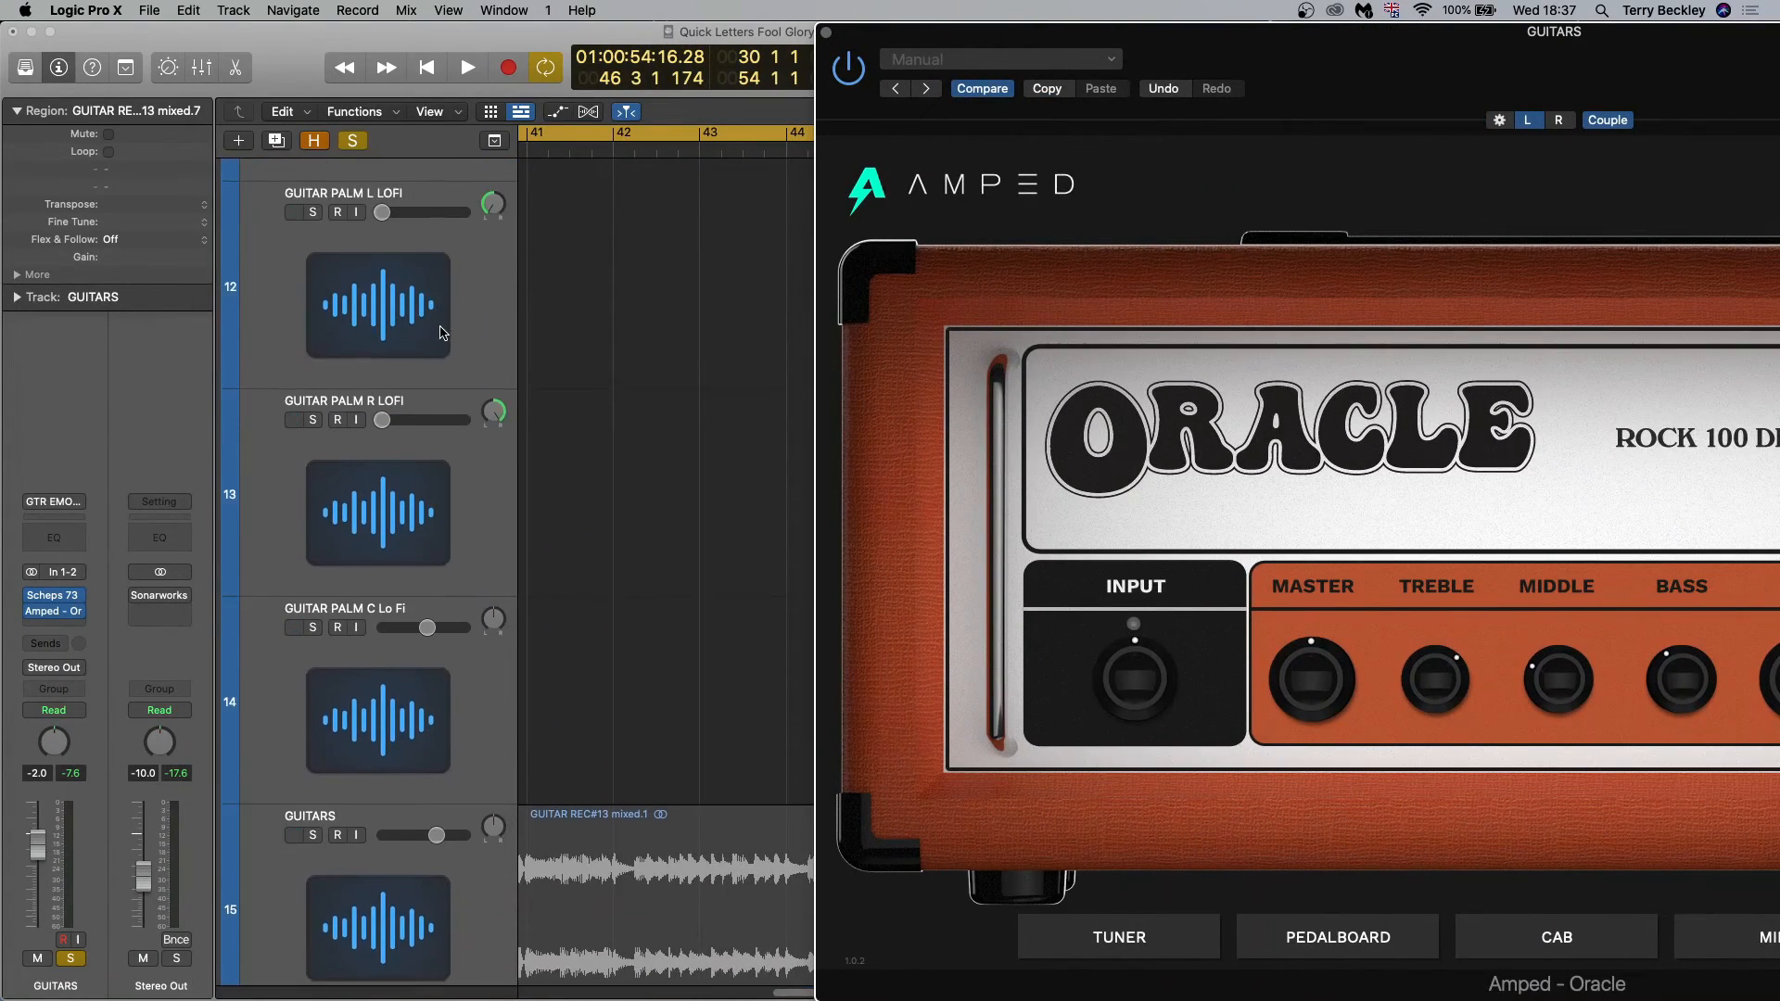
scroll(442, 332, "up", 3)
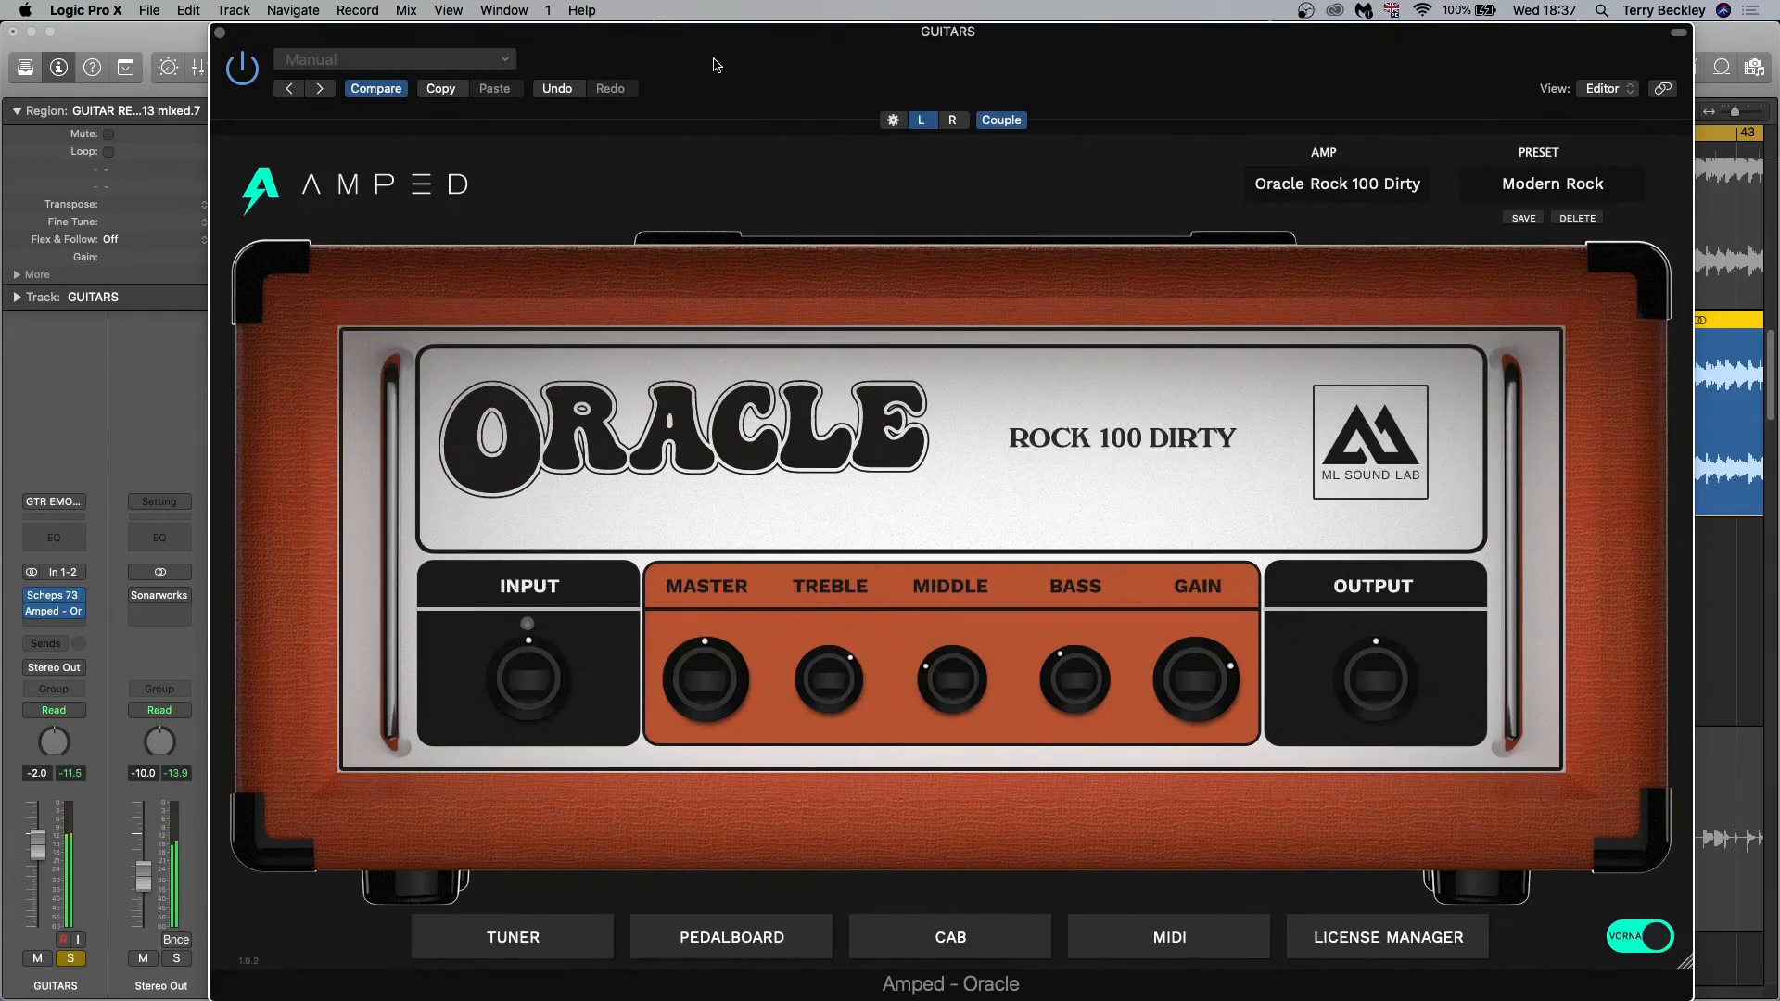
left_click_drag(948, 674, 964, 621)
mouse_move(993, 683)
left_mouse_down()
mouse_move(975, 658)
mouse_move(992, 574)
mouse_move(991, 685)
left_mouse_up()
left_click_drag(978, 56, 1434, 65)
key("space")
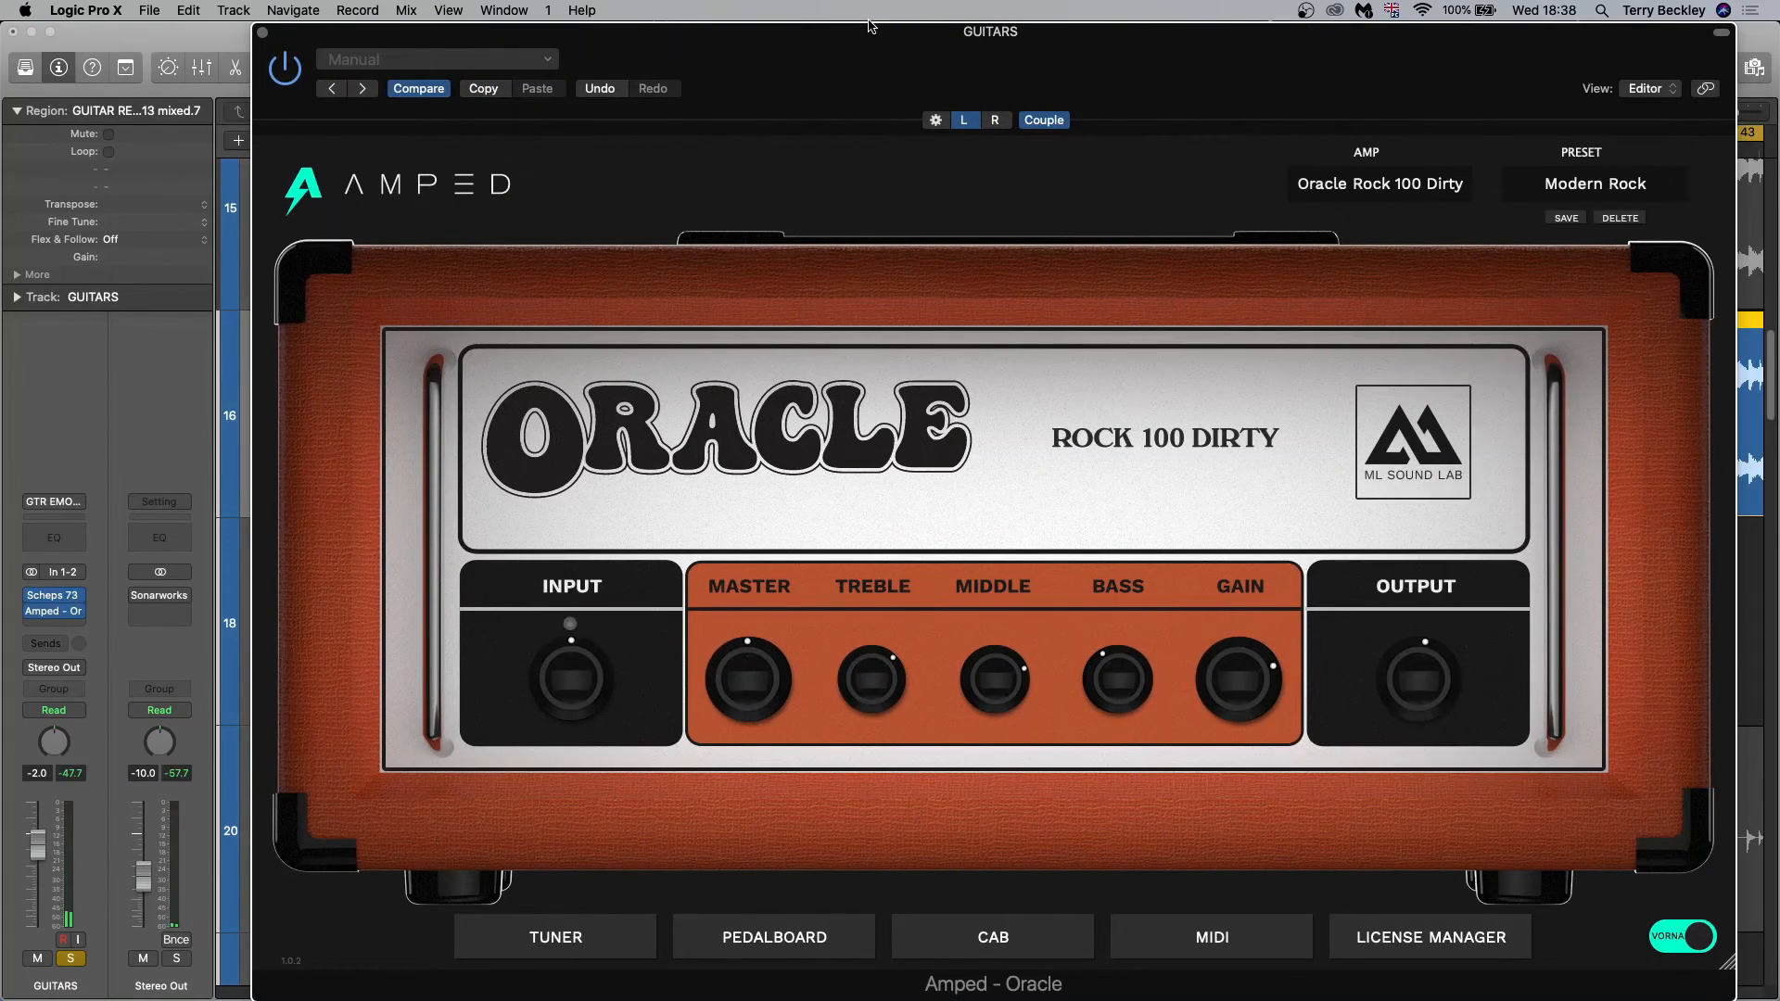
left_click_drag(1006, 688, 1001, 857)
left_click_drag(993, 702, 987, 607)
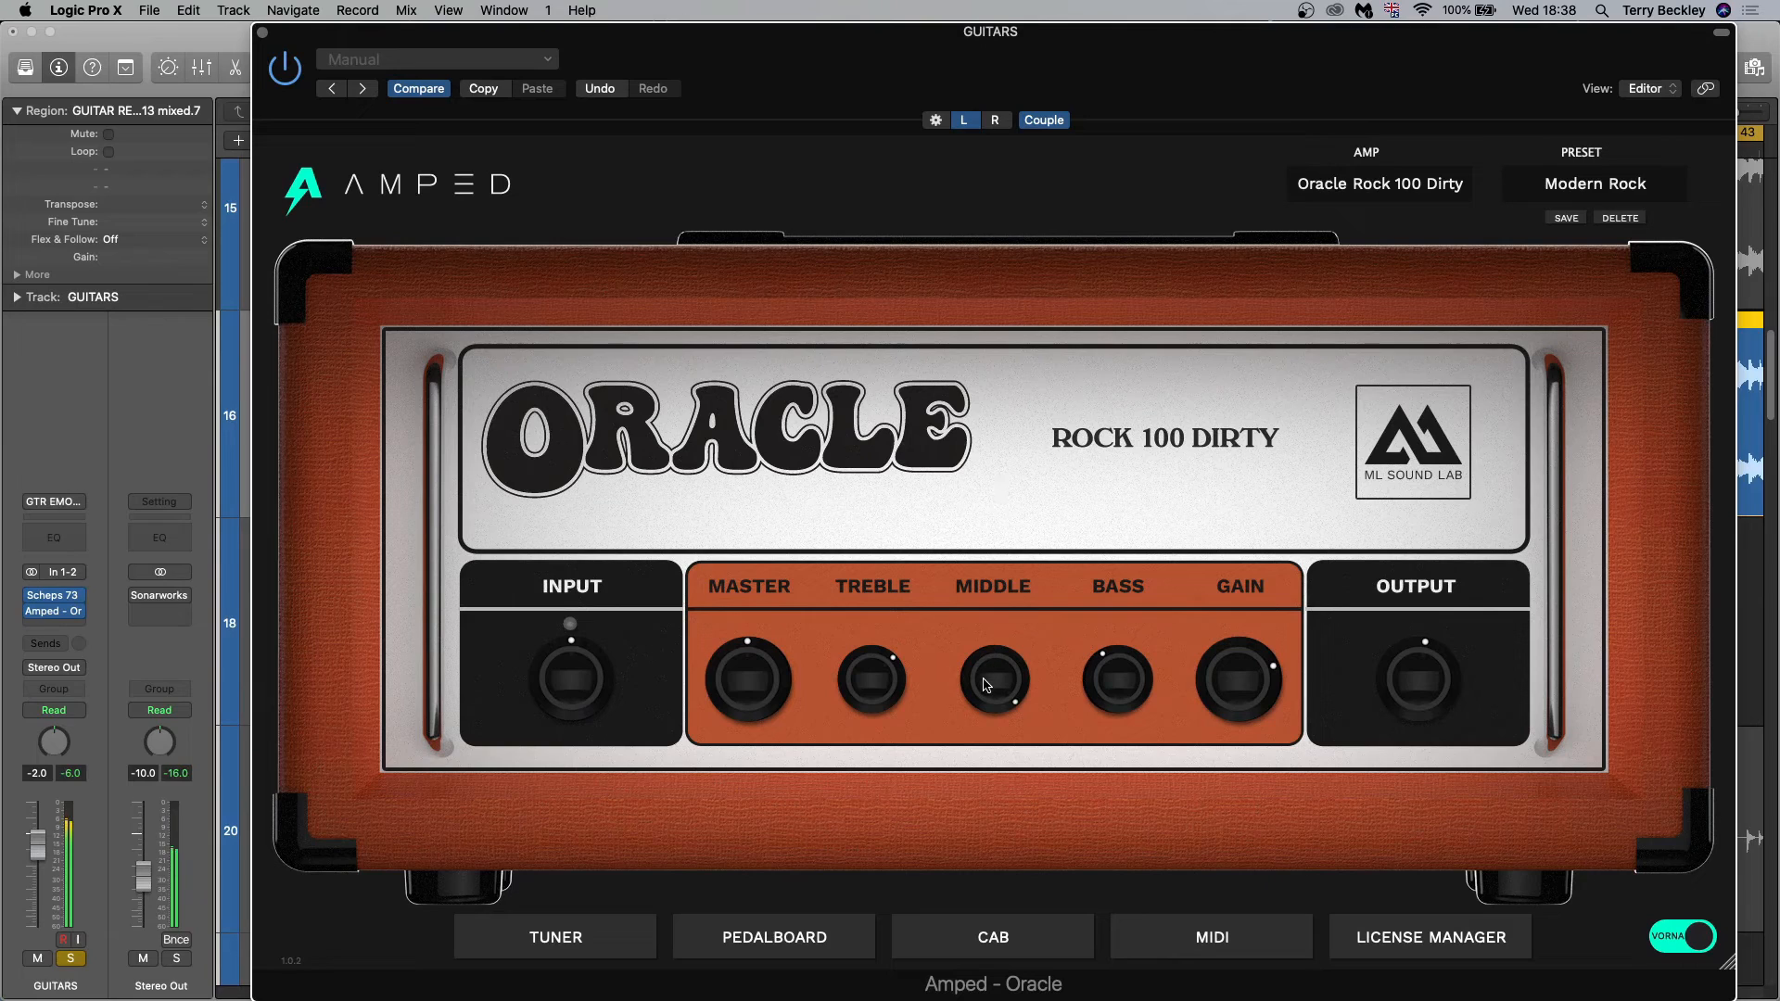
left_click_drag(988, 671, 1025, 551)
left_click_drag(745, 54, 723, 47)
key("space")
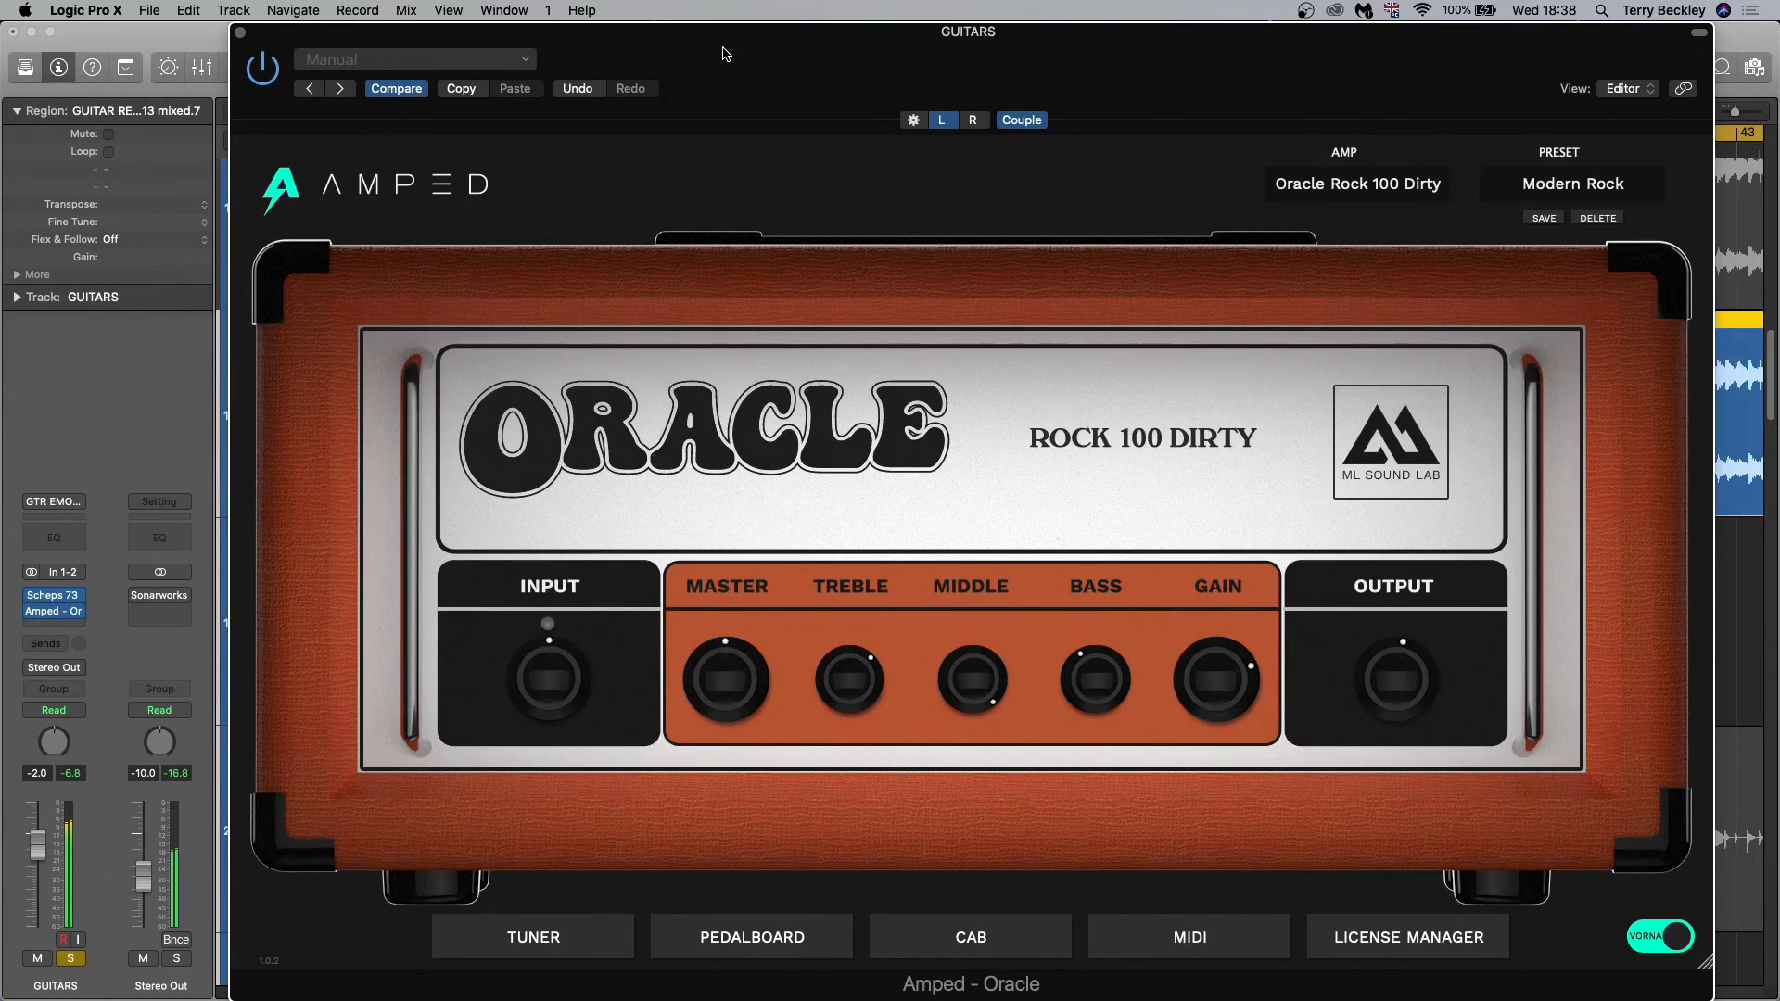
left_click_drag(955, 675, 981, 623)
left_click_drag(988, 707, 994, 676)
Insert FabFilter Pro-Q 3 in stereo after the amp on the GUITARS track and reposition its window
left_click(54, 627)
mouse_move(84, 964)
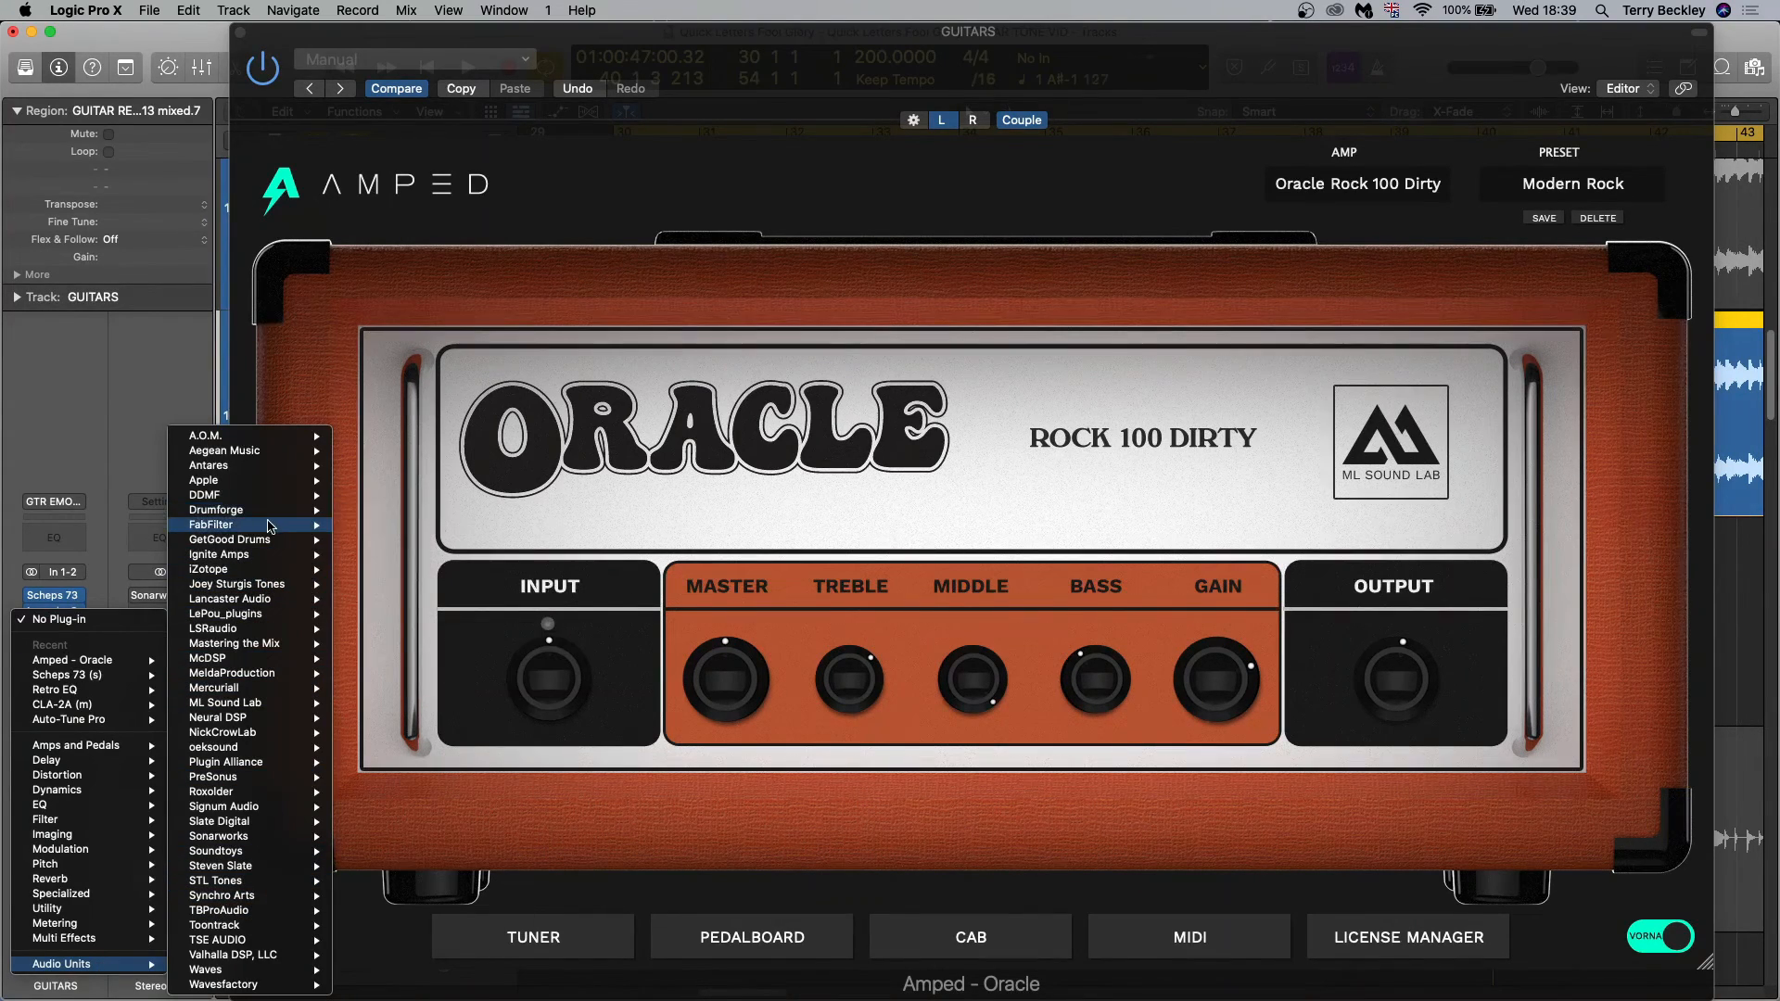
mouse_move(273, 526)
mouse_move(398, 530)
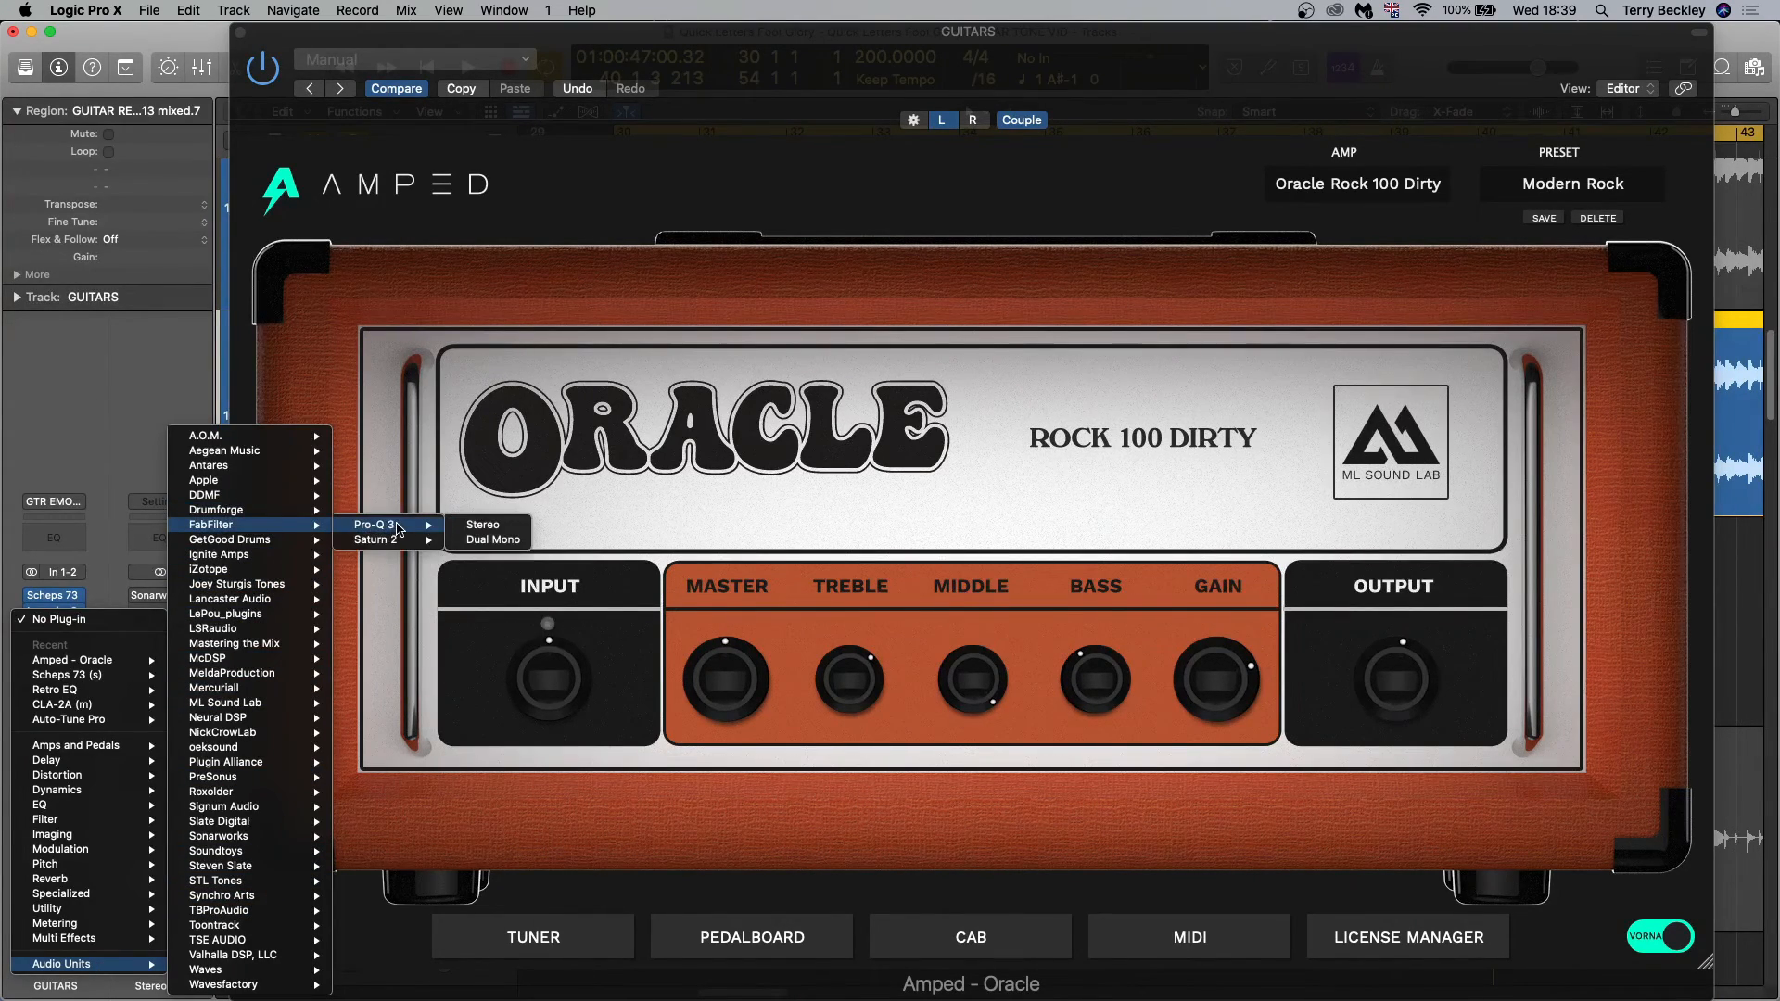
left_click(512, 528)
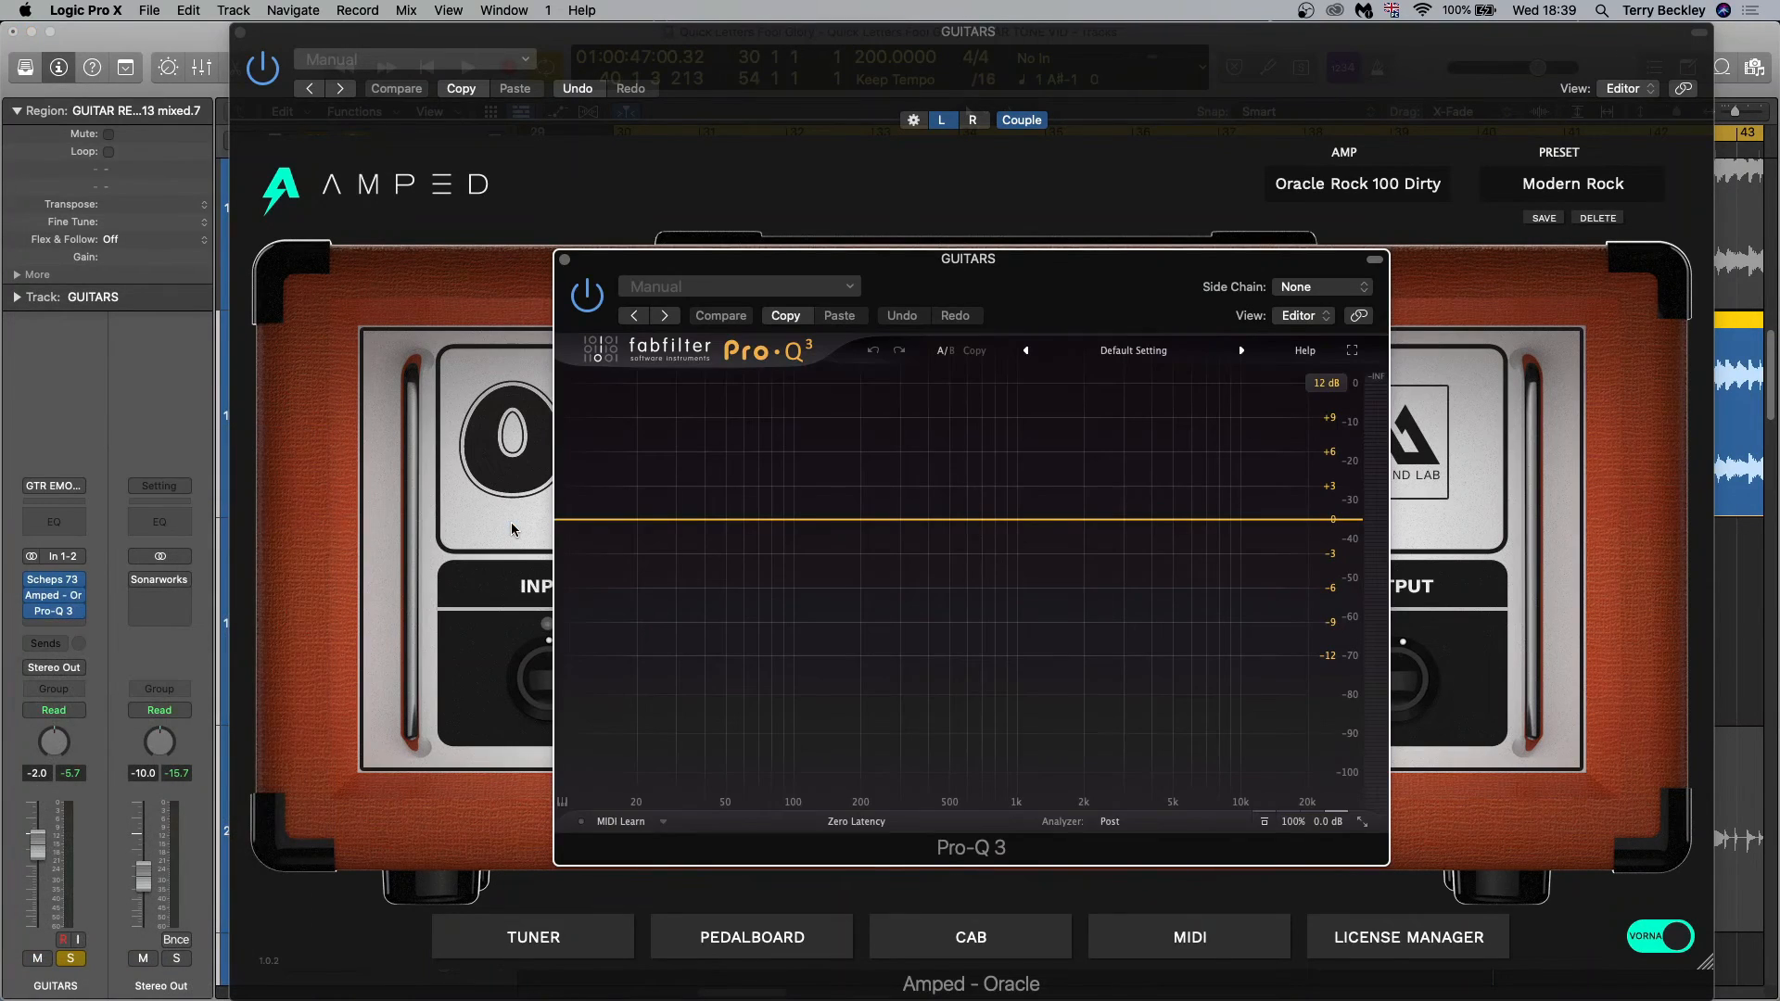
mouse_move(1020, 281)
left_mouse_down()
mouse_move(925, 230)
mouse_move(1024, 253)
left_mouse_up()
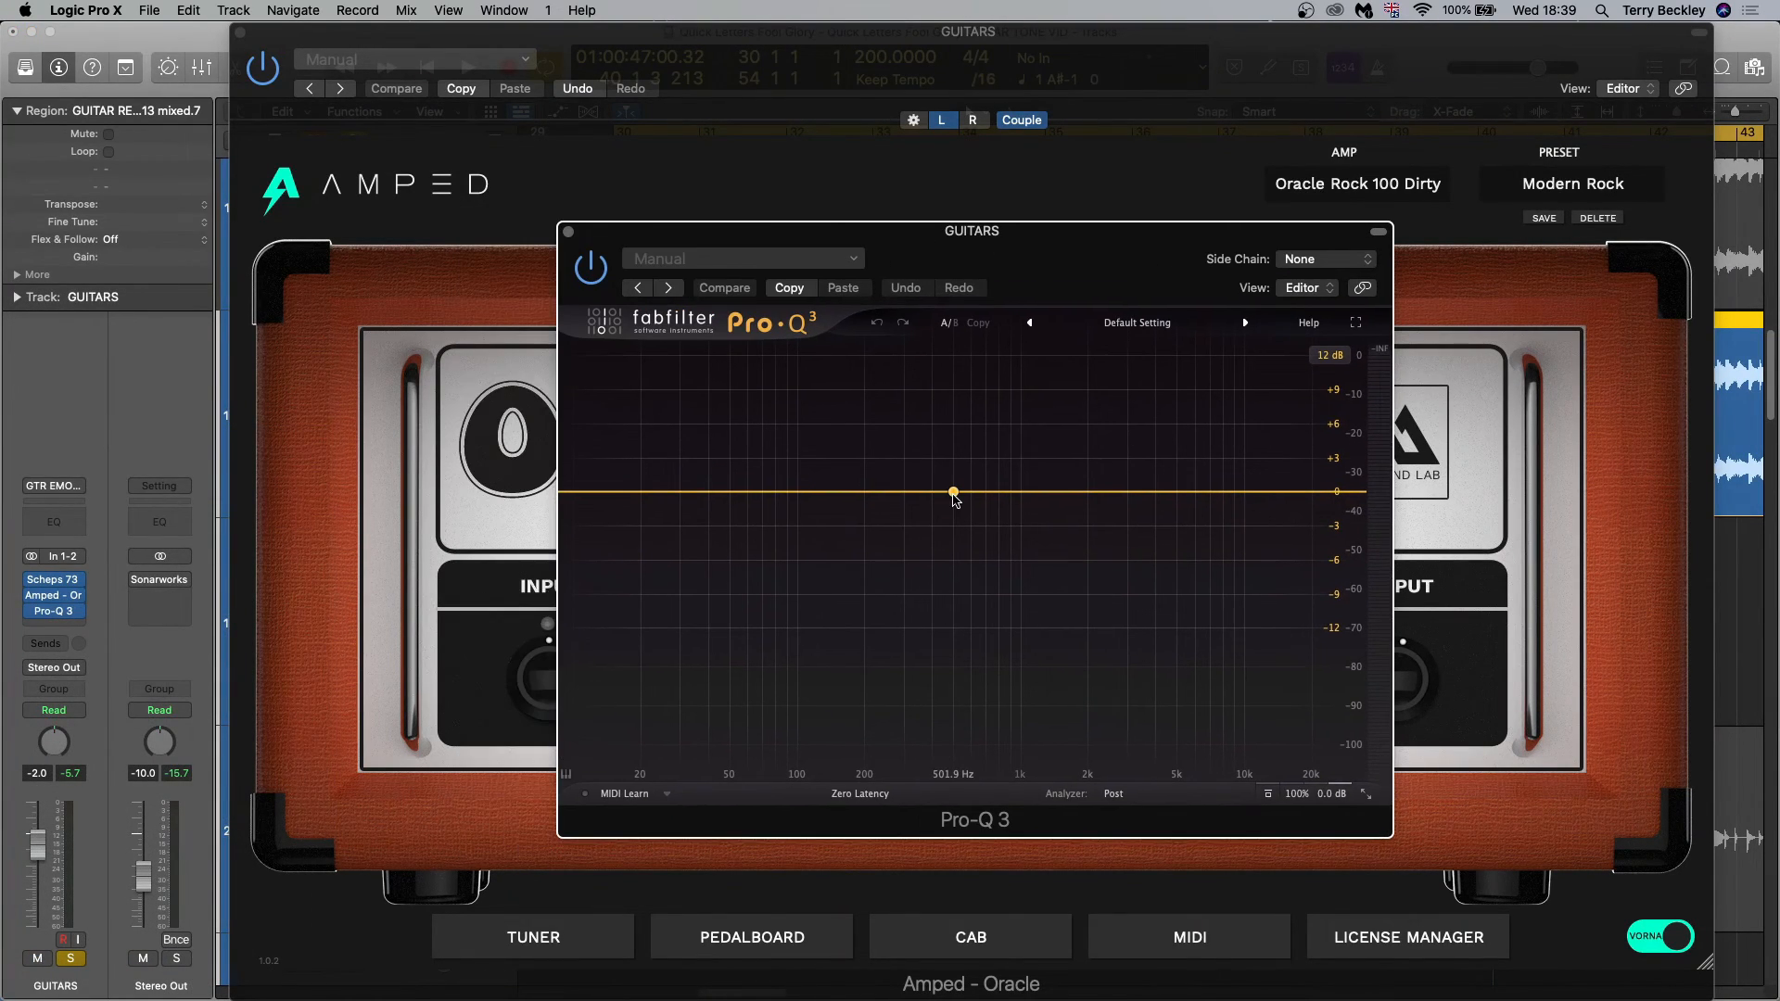
Add a bell band during playback, narrow it to Q 7.098, boost it about 11 dB and sweep it to about 620 Hz
key("space")
left_click_drag(954, 492, 991, 441)
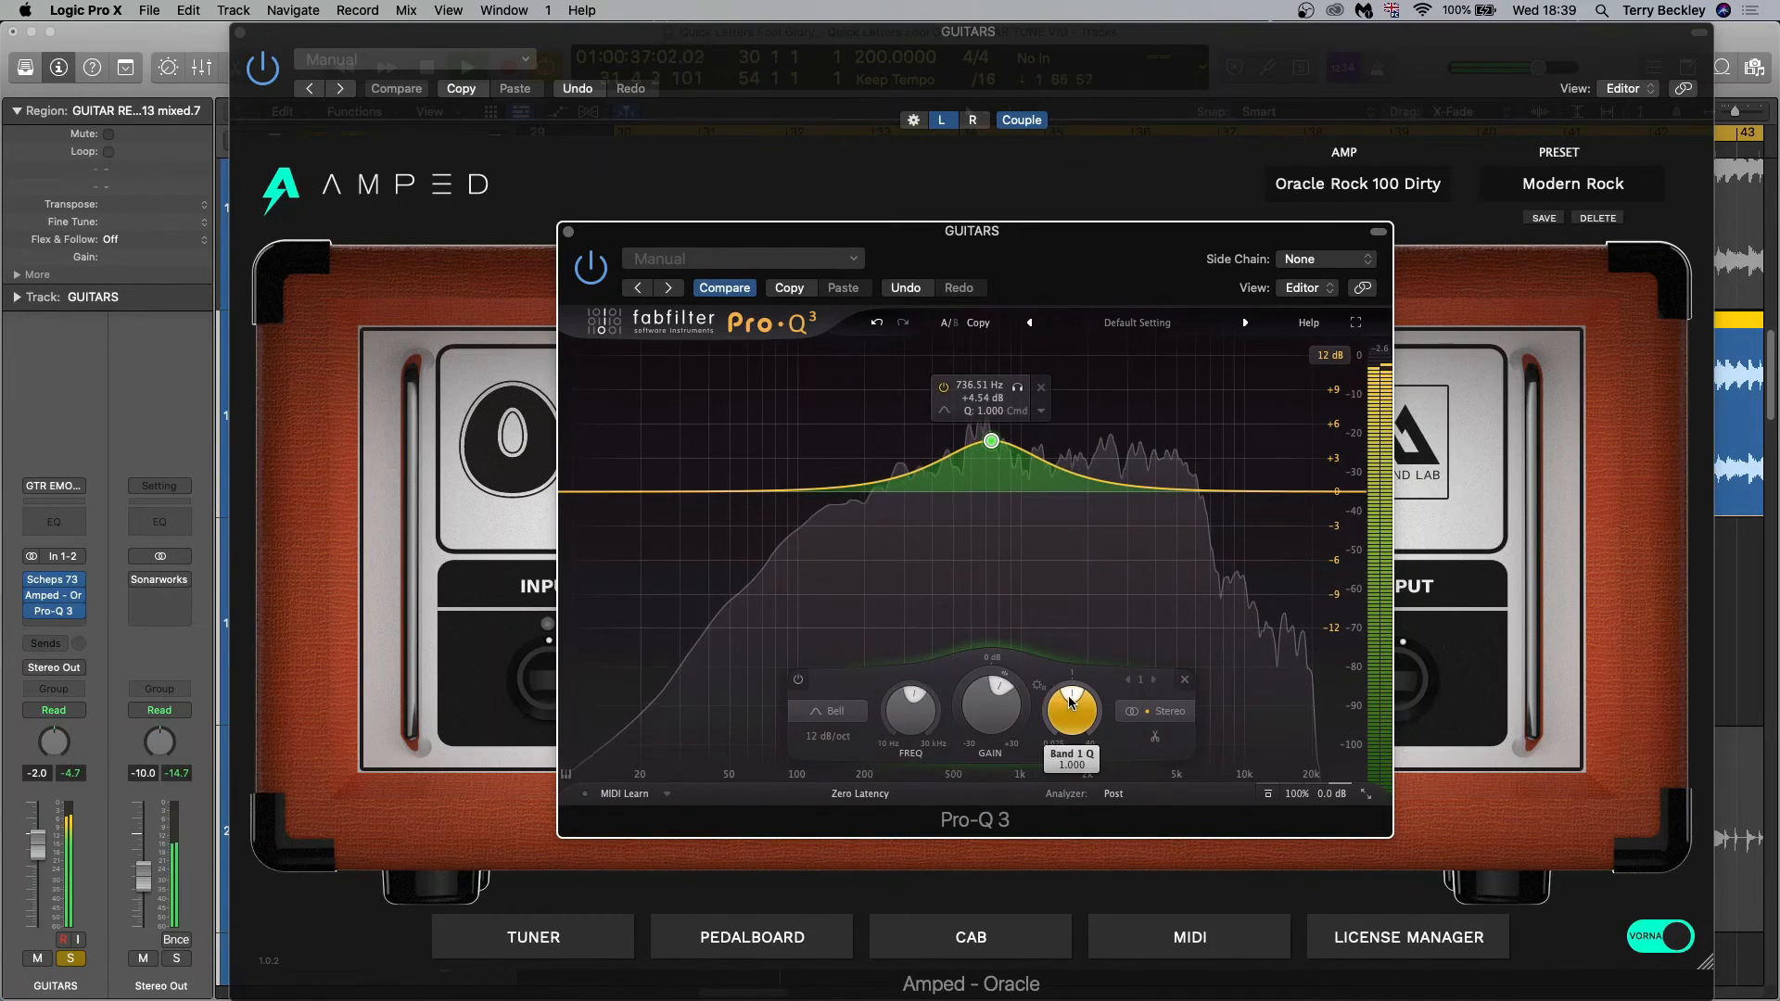
left_click_drag(1074, 706, 1094, 707)
left_click_drag(991, 441, 976, 369)
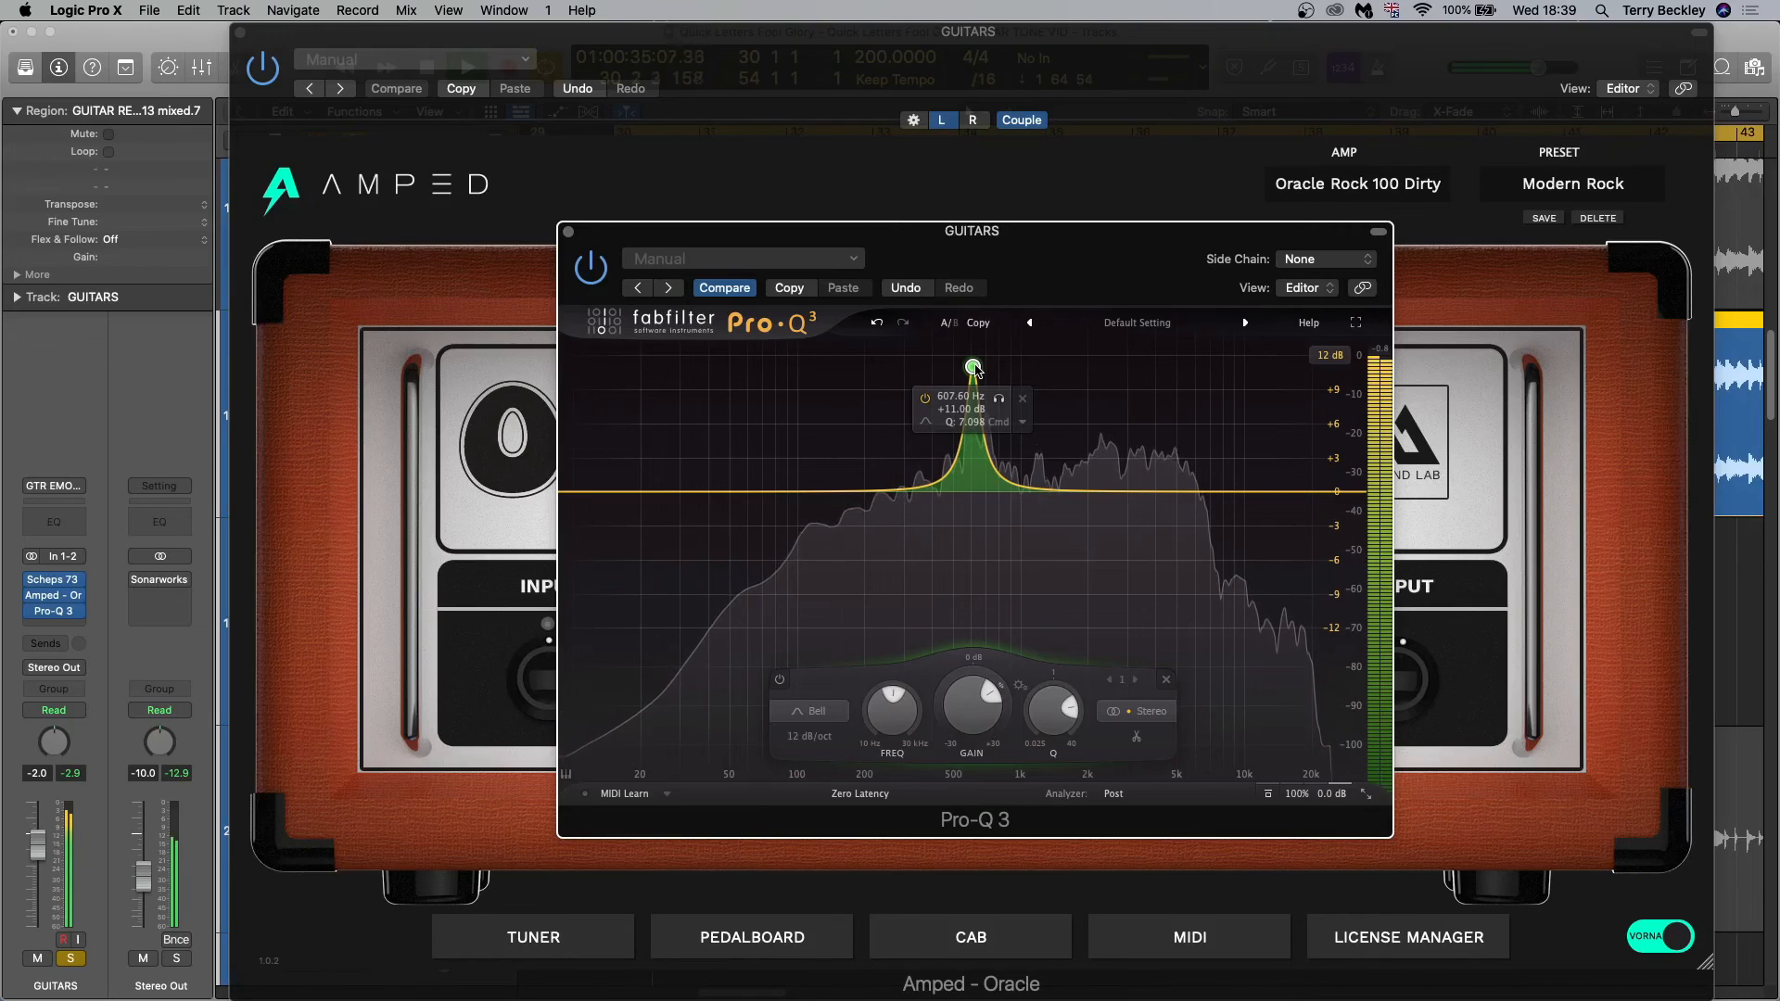
left_click_drag(997, 401, 1003, 403)
Cut the narrow 620.87 Hz band's gain to -3.18 dB and bypass the band to compare
left_click_drag(961, 691, 964, 777)
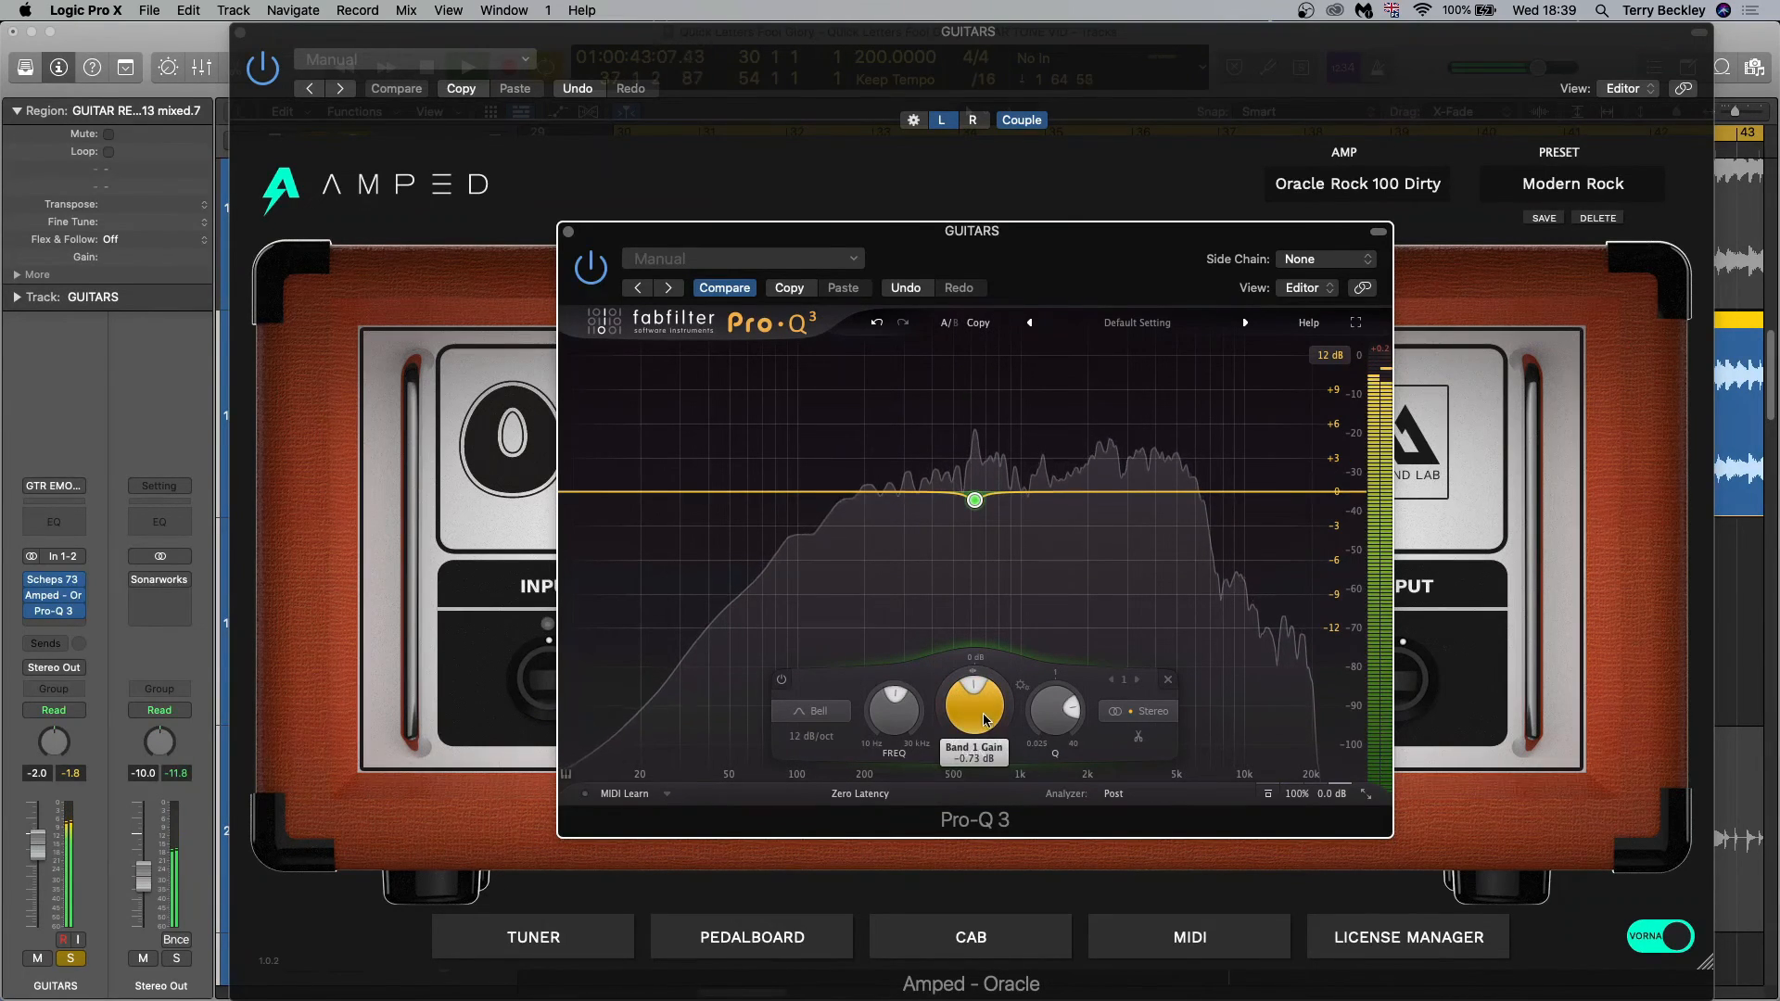
scroll(972, 684, "down", 10)
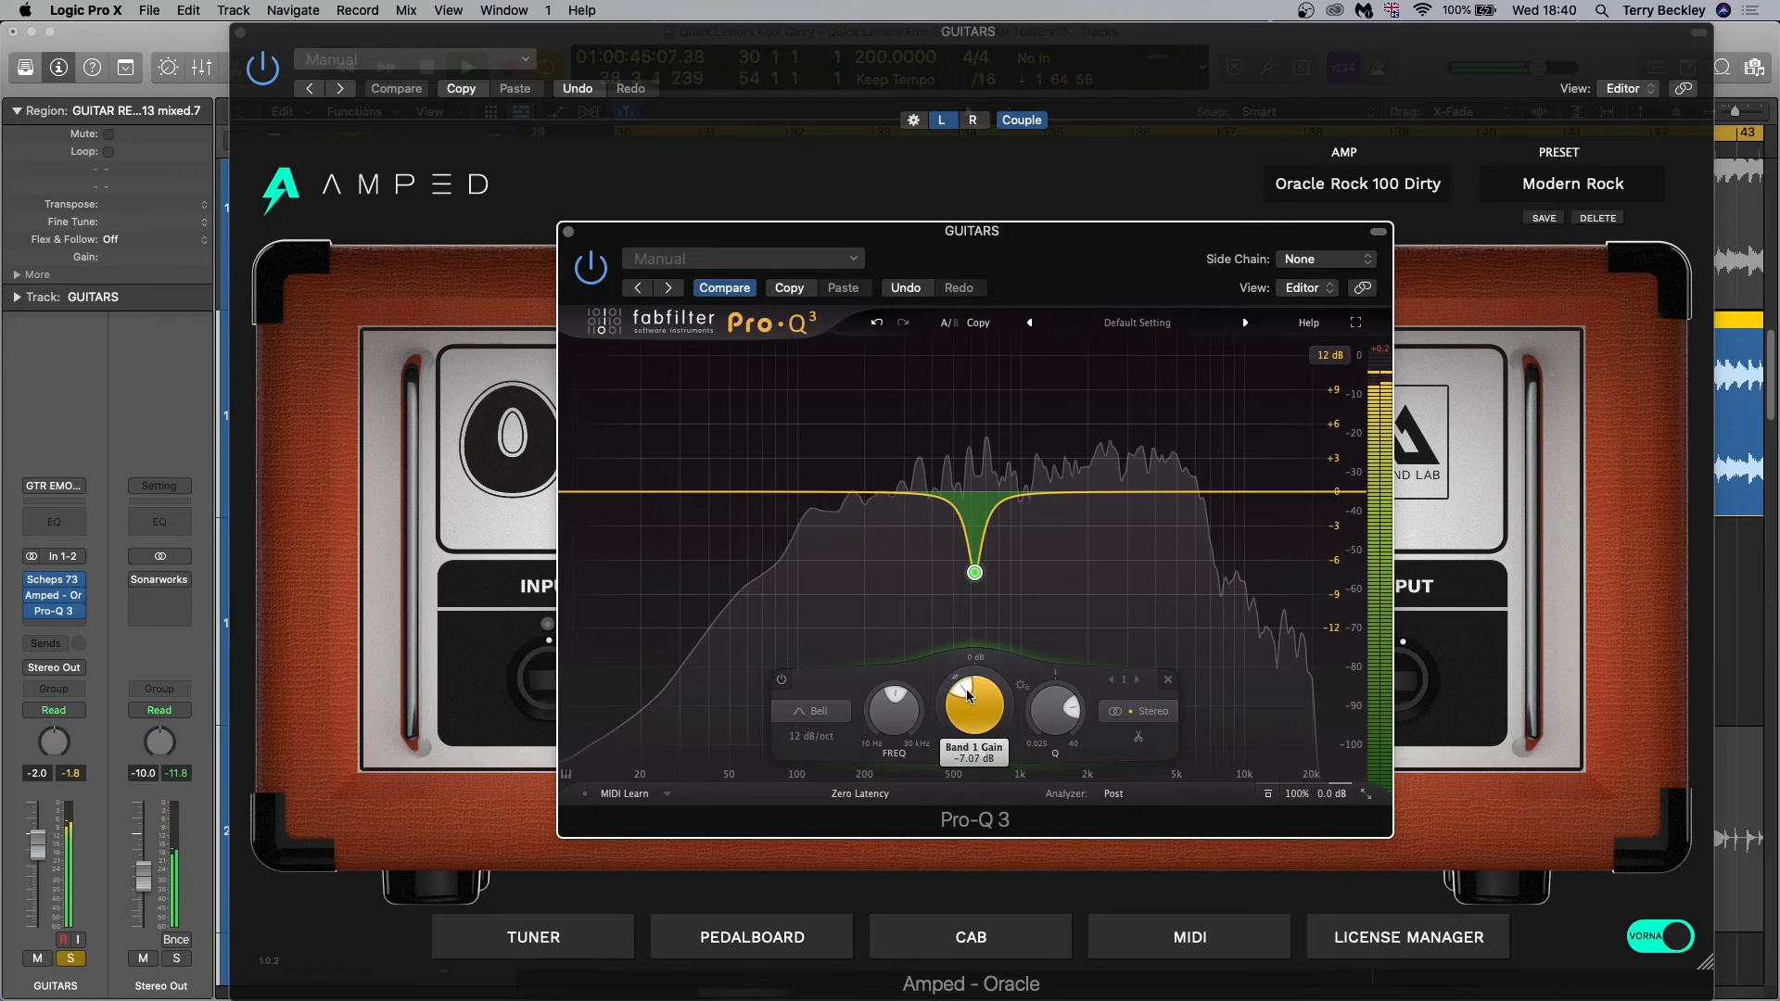
scroll(960, 692, "up", 5)
scroll(964, 688, "up", 3)
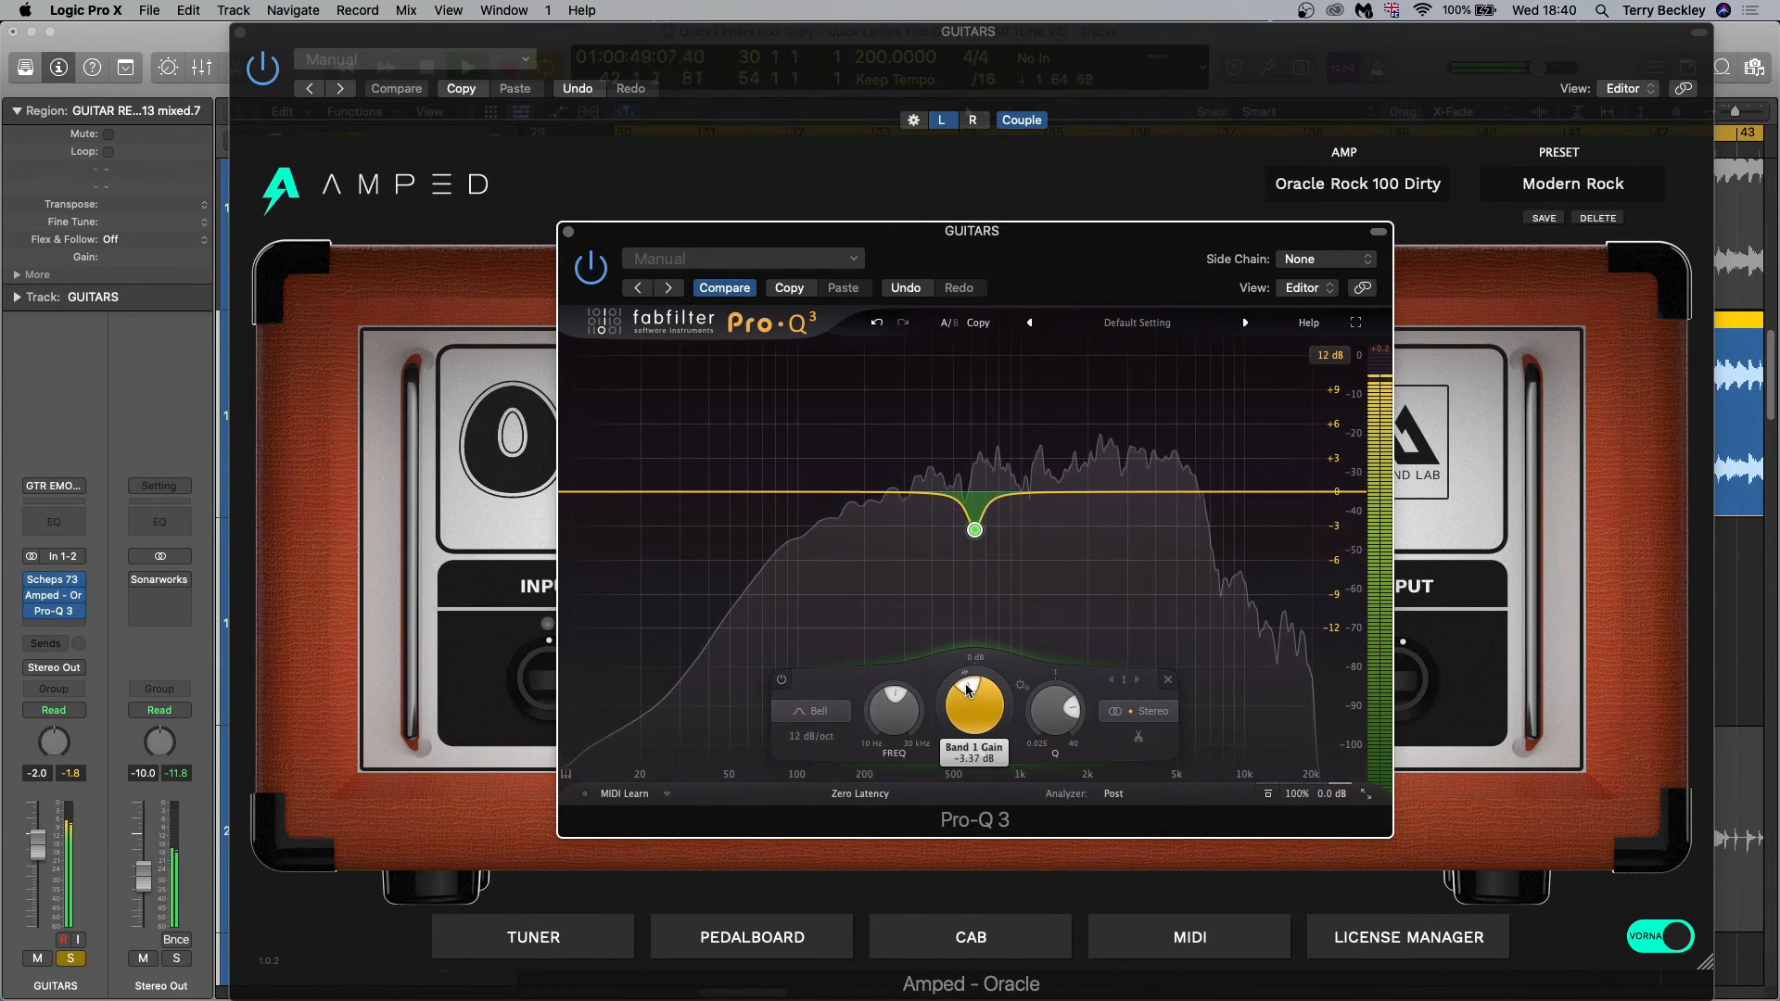
left_click(928, 561)
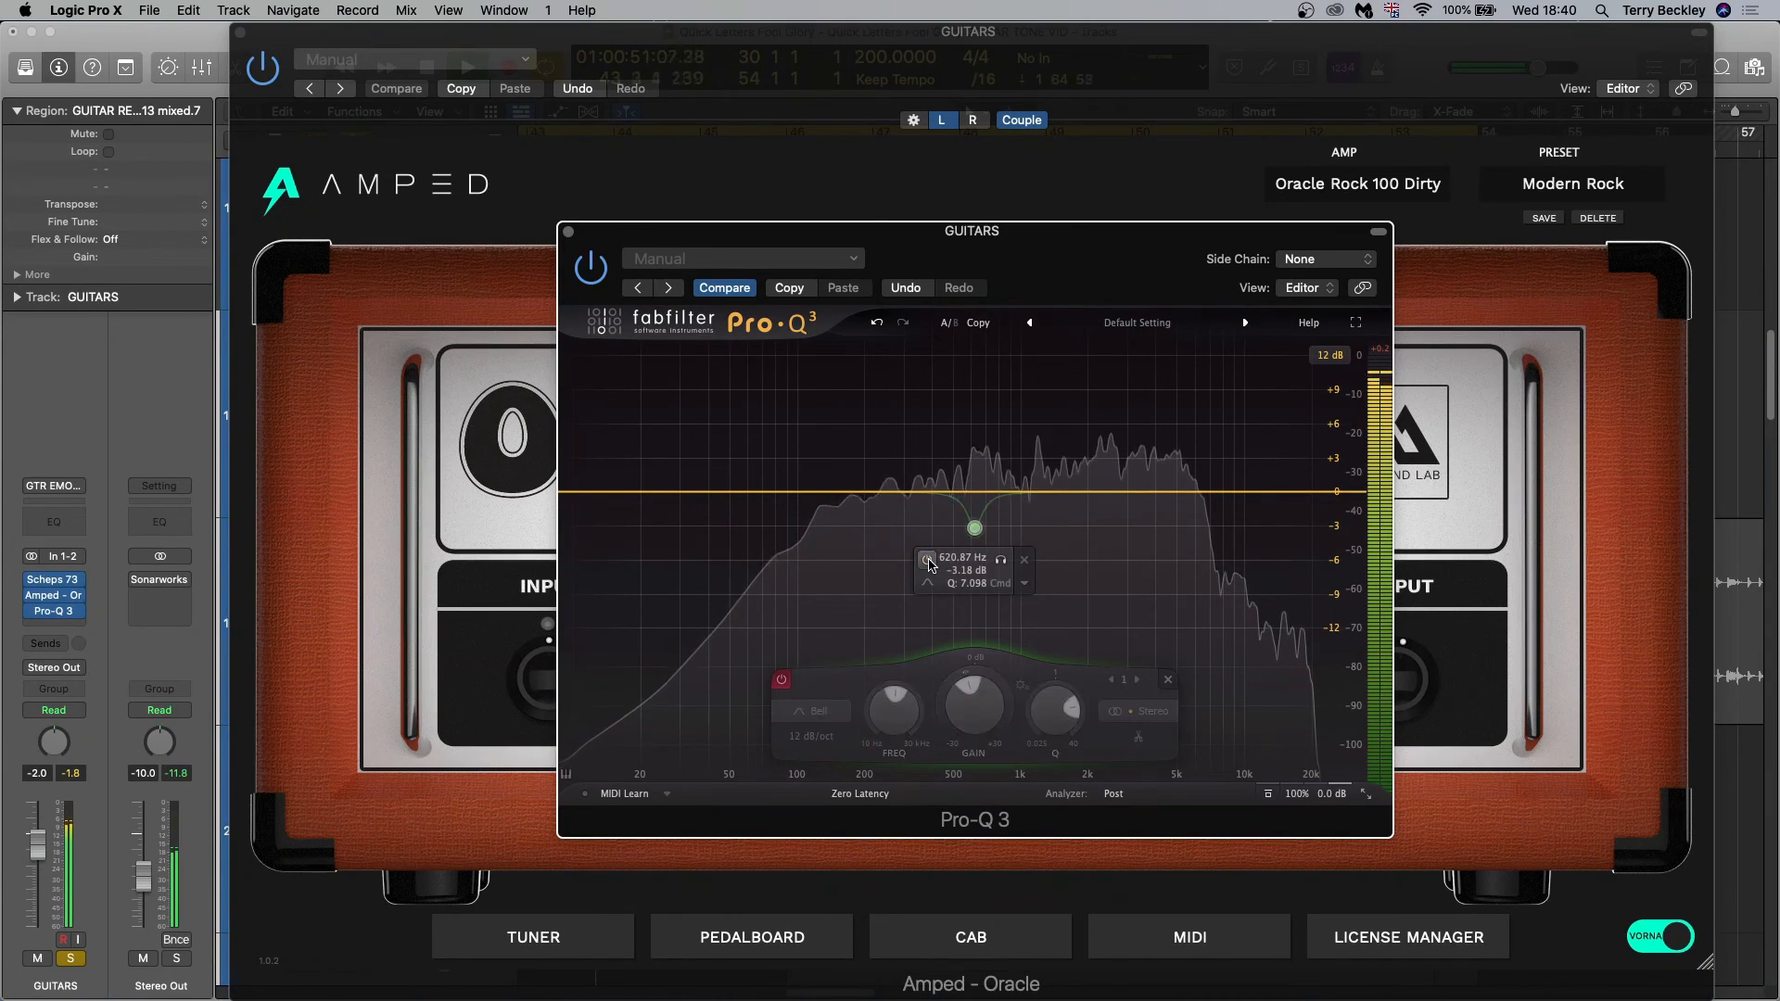
Set the 620.87 Hz band's gain to -3.40 dB, toggle its bypass to compare, leave it enabled and stop playback
left_click(927, 561)
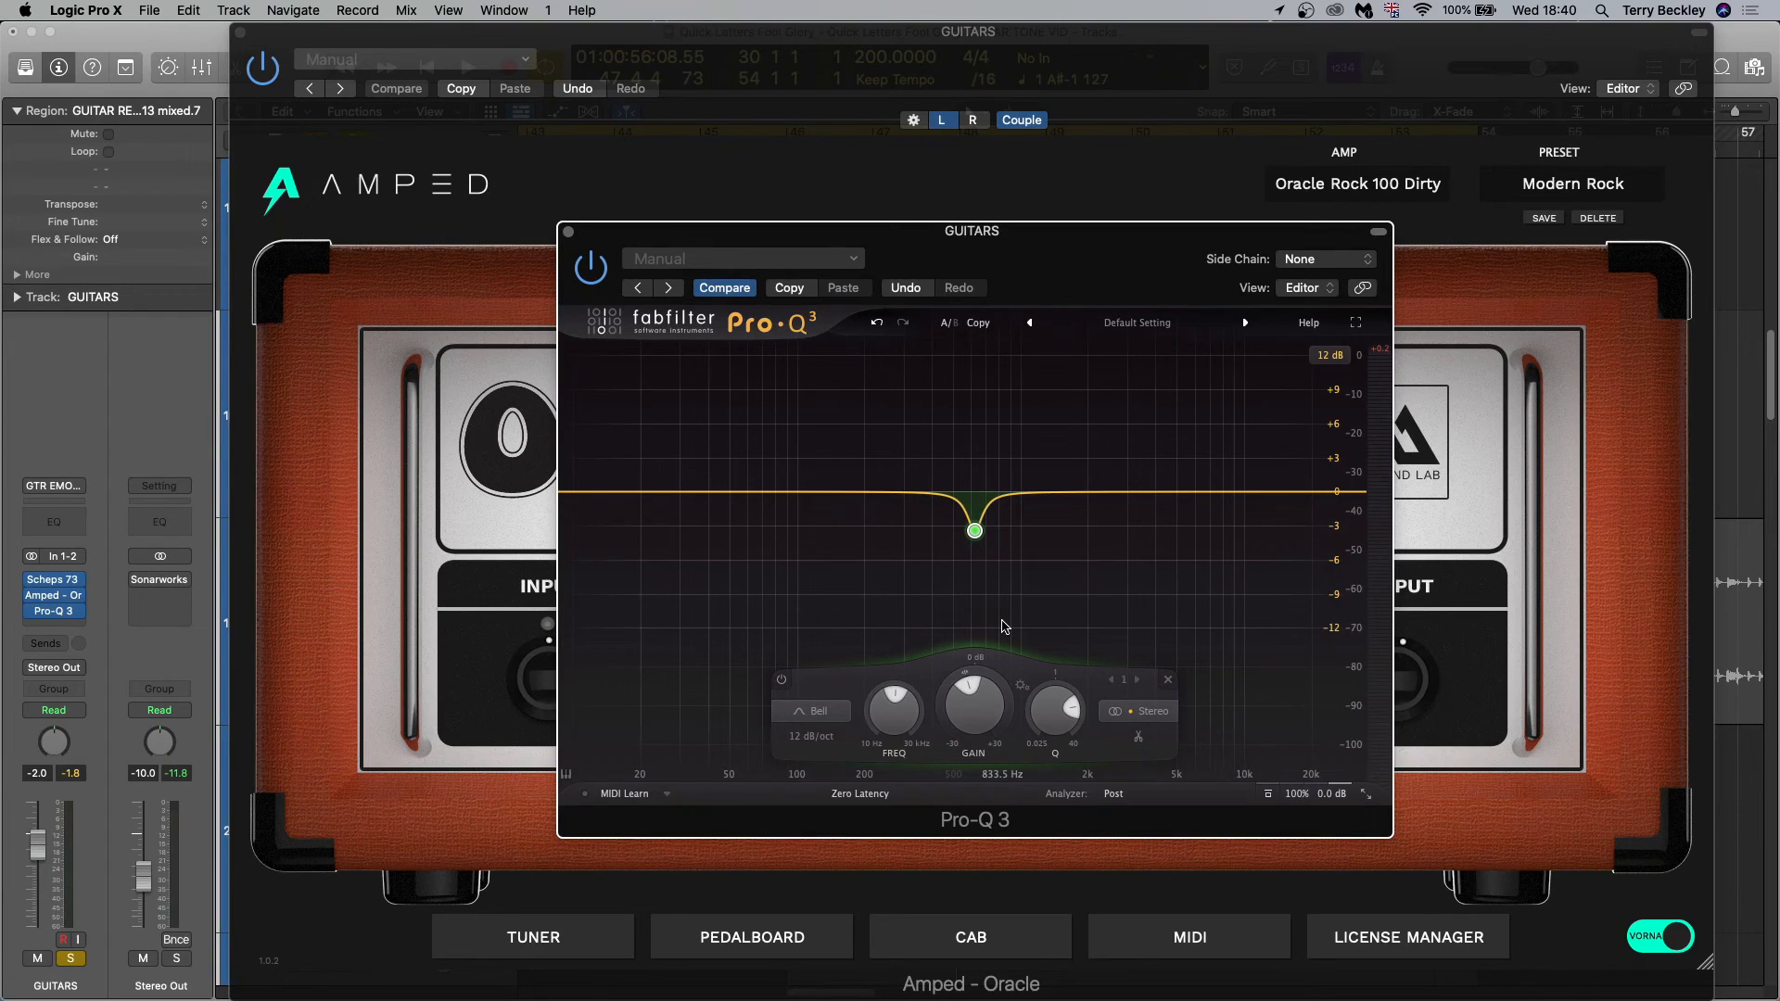
left_click(928, 563)
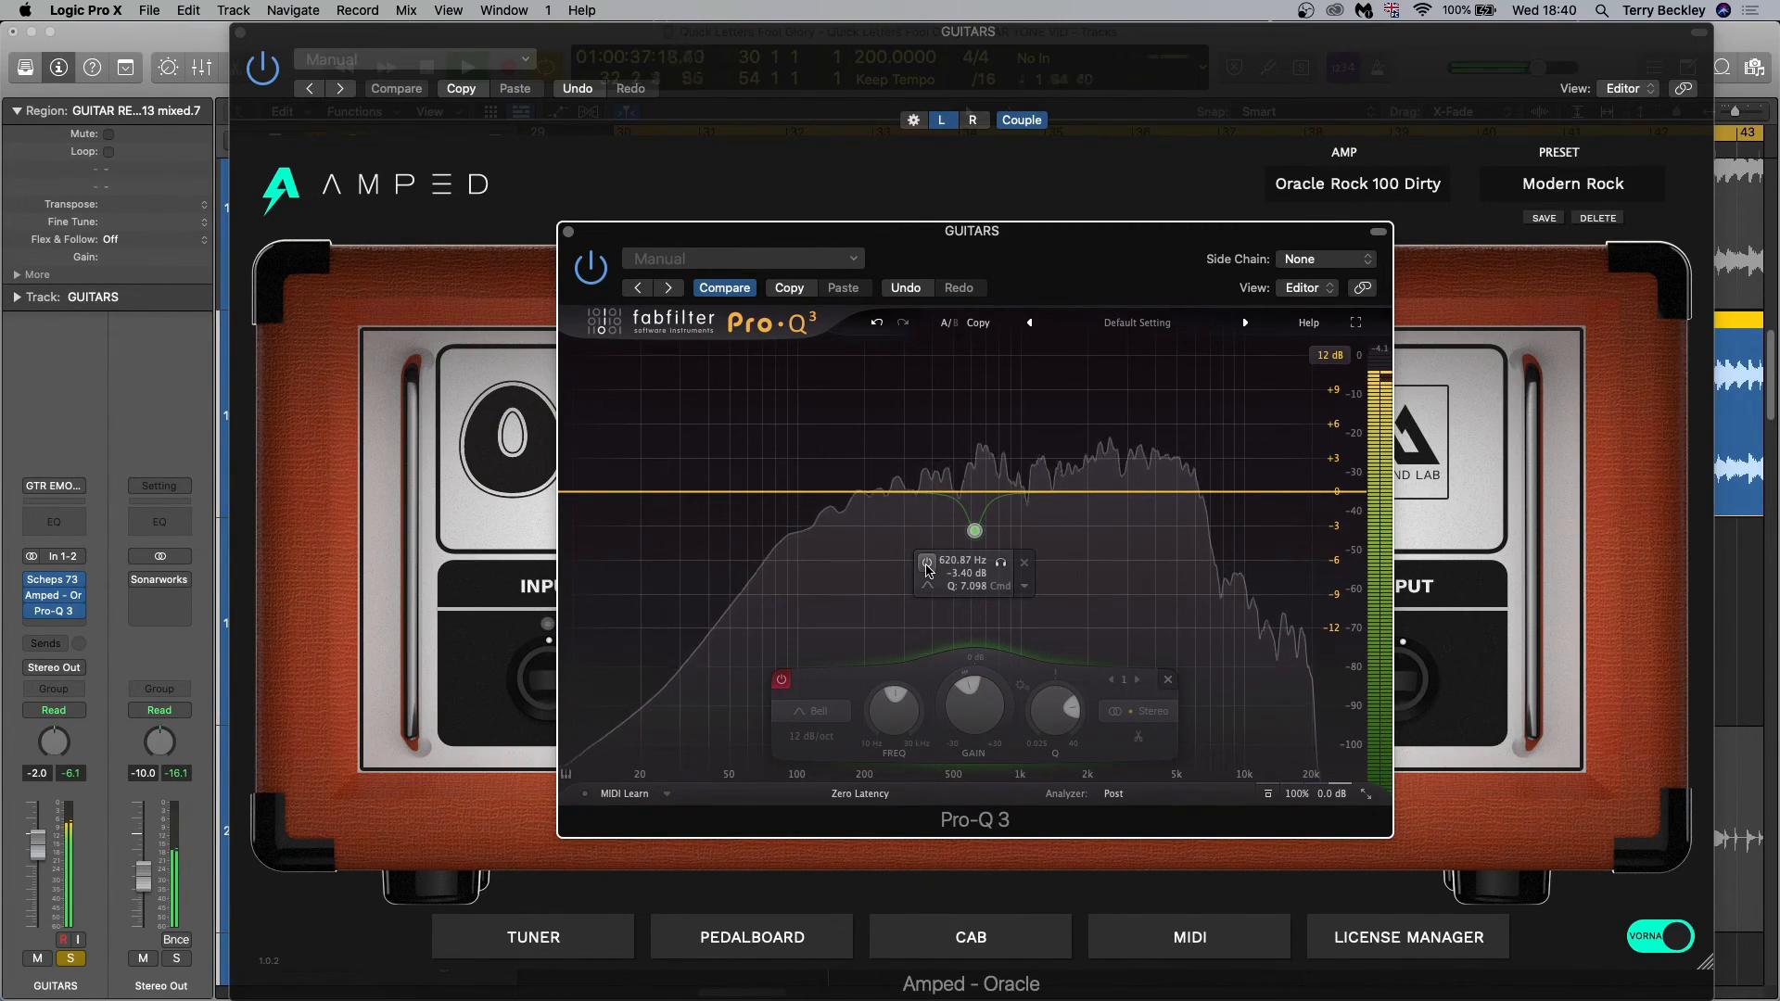
left_click(927, 563)
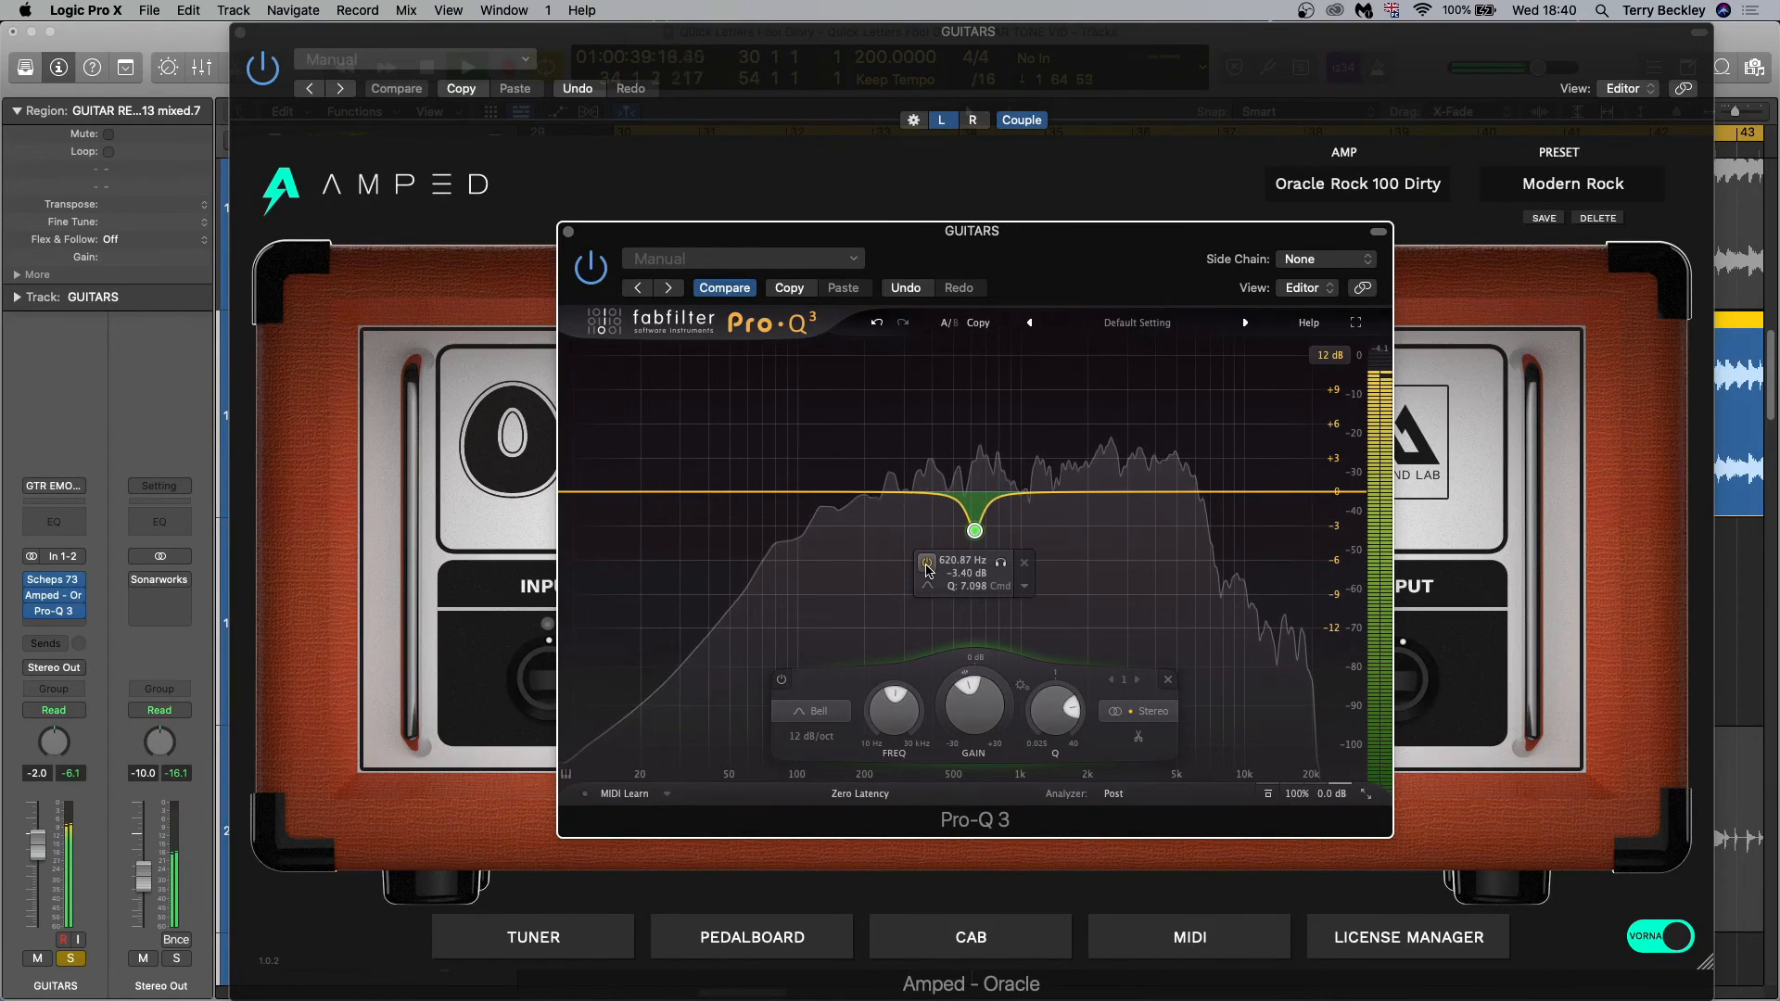
left_click(928, 564)
left_click(928, 564)
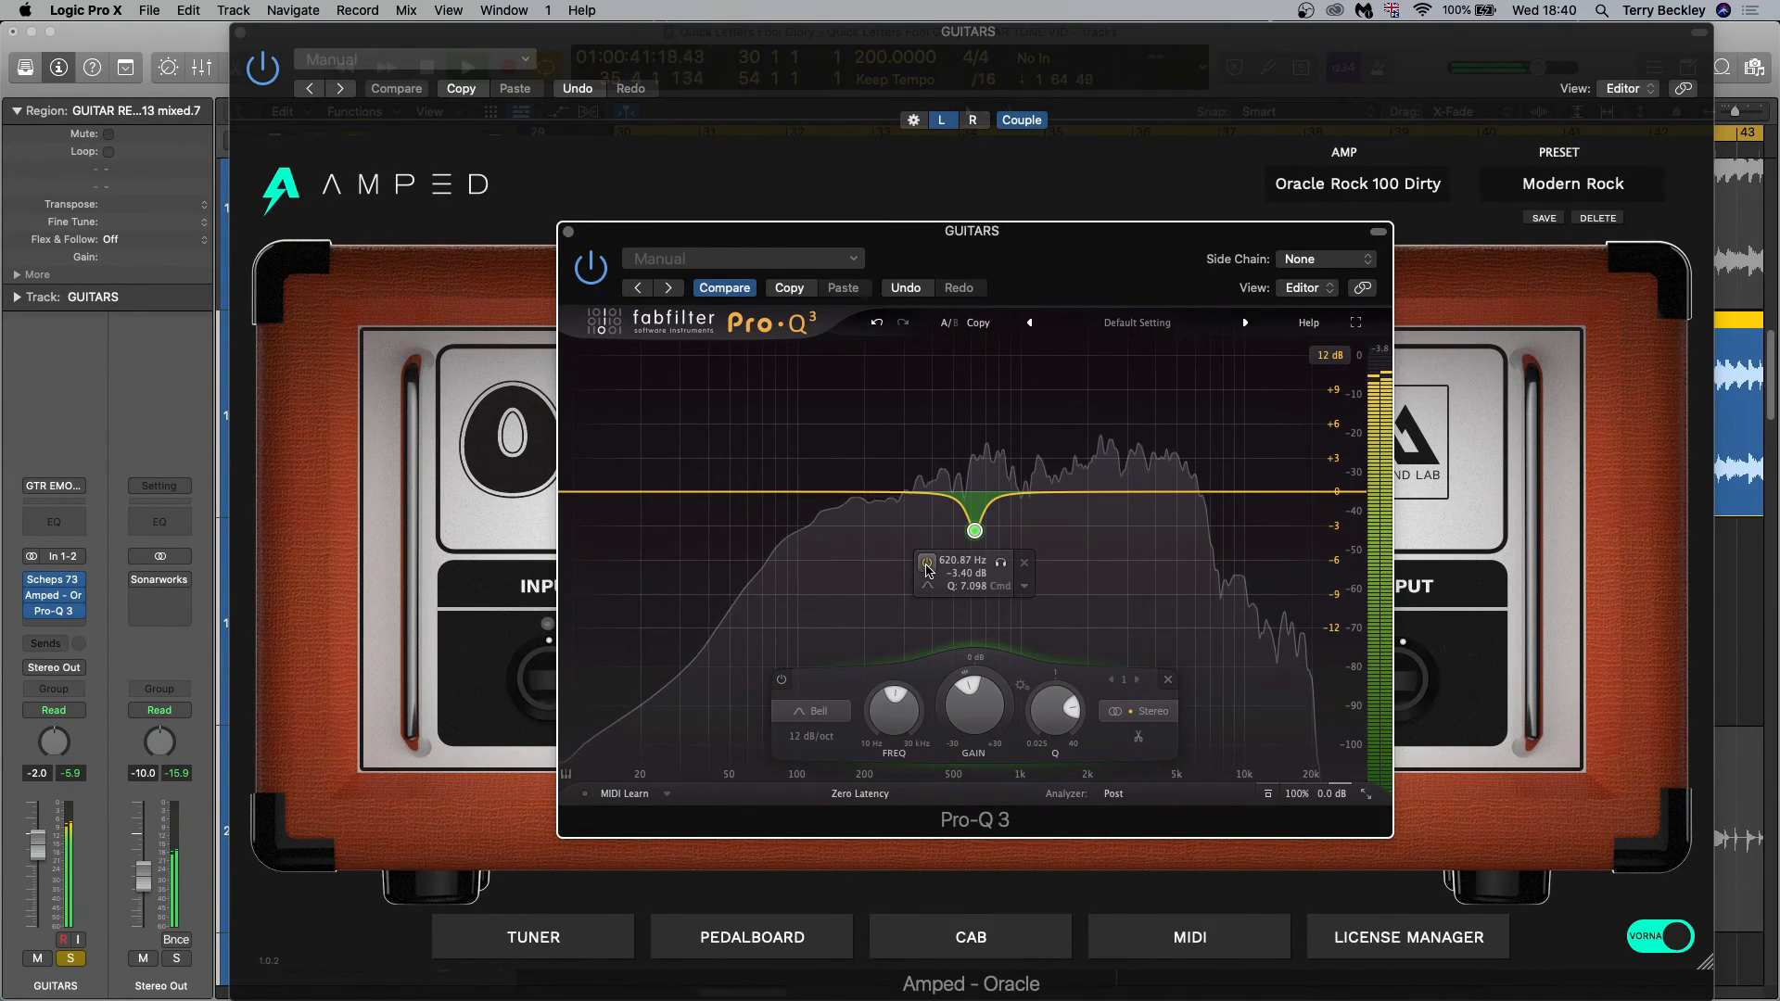
key("space")
Add a second bell band with Q 5.491, boost it to +9.61 dB at 1200.6 Hz and start playback
left_click_drag(1003, 491, 1021, 453)
left_click_drag(1103, 728, 1123, 701)
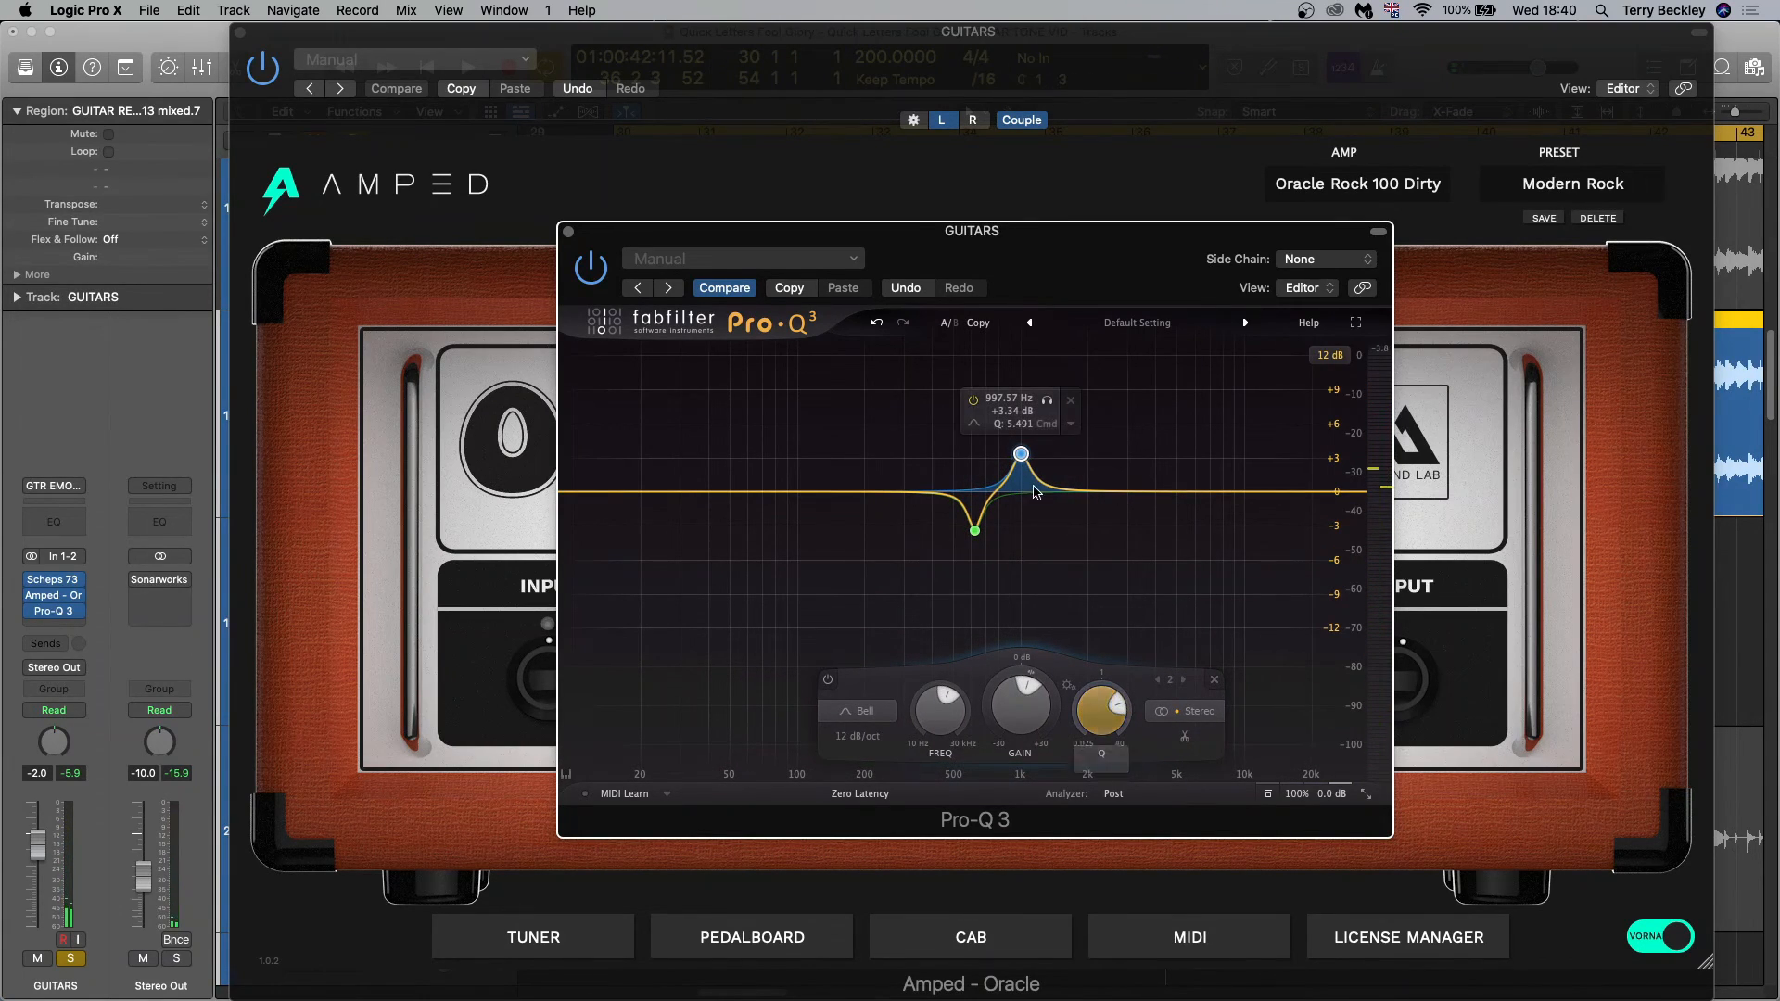
left_click_drag(1024, 457, 1038, 382)
key("space")
Cut the 1200.6 Hz band to -1.70 dB with Q 7.020 and toggle its bypass to compare
mouse_move(1144, 718)
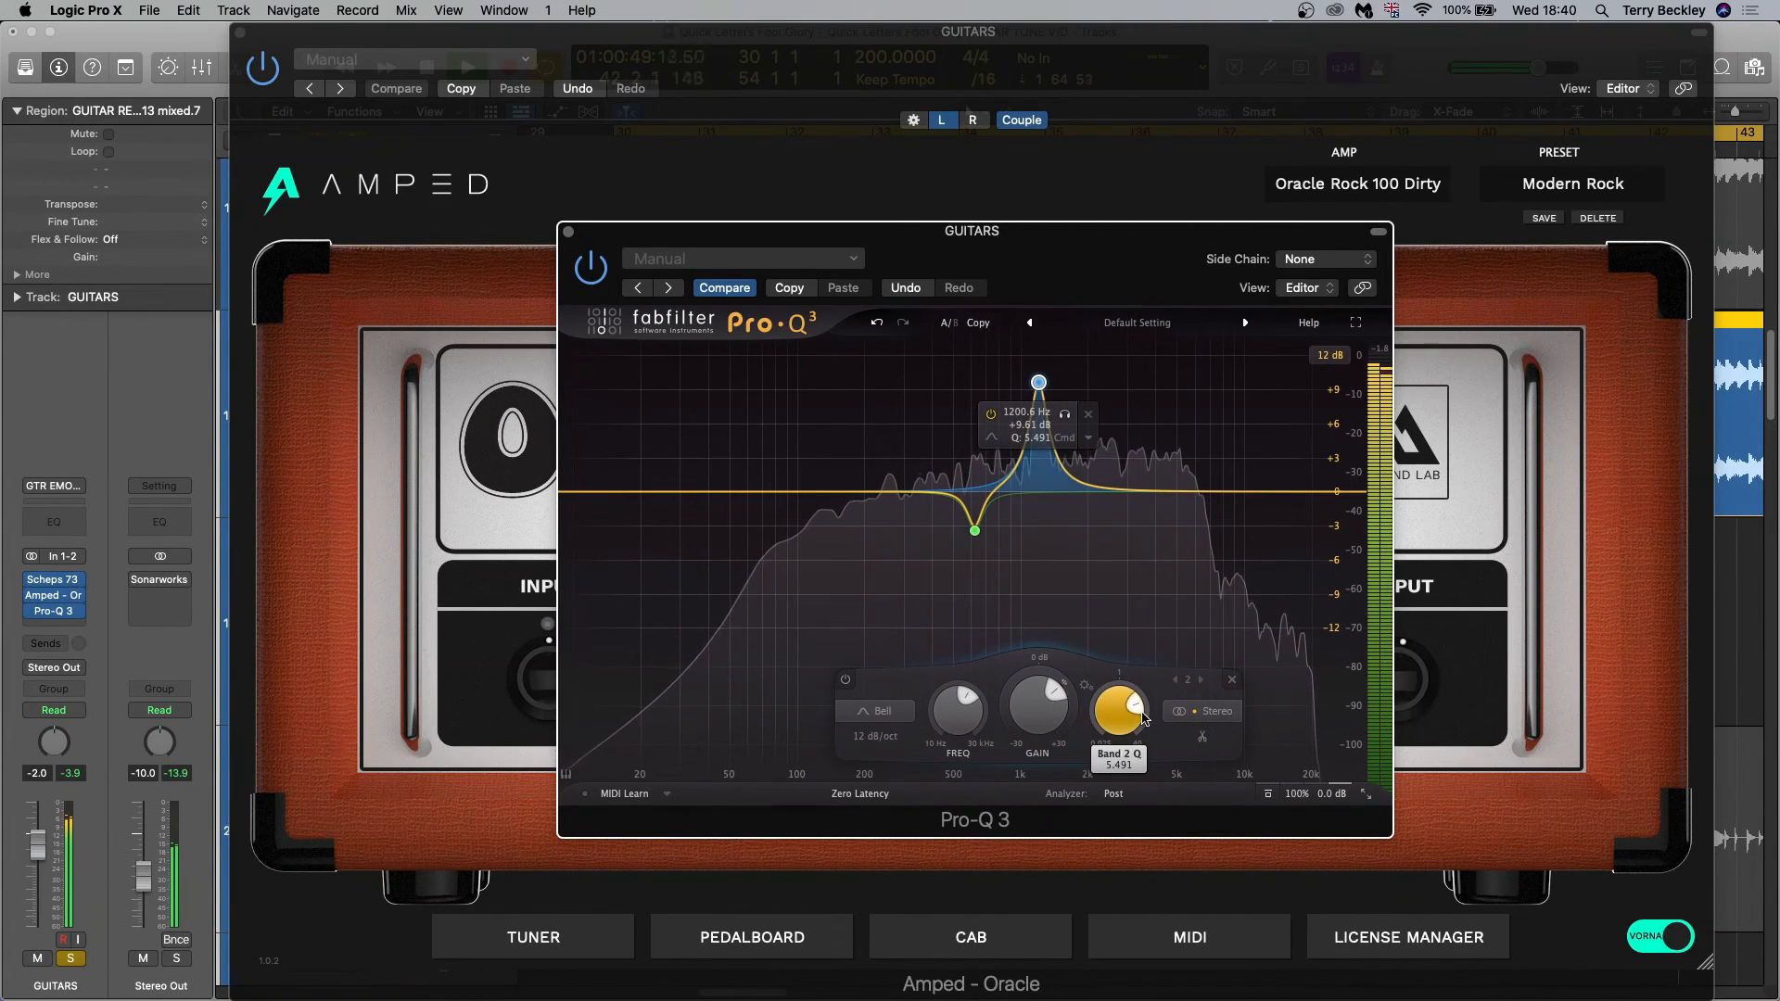
mouse_move(1045, 702)
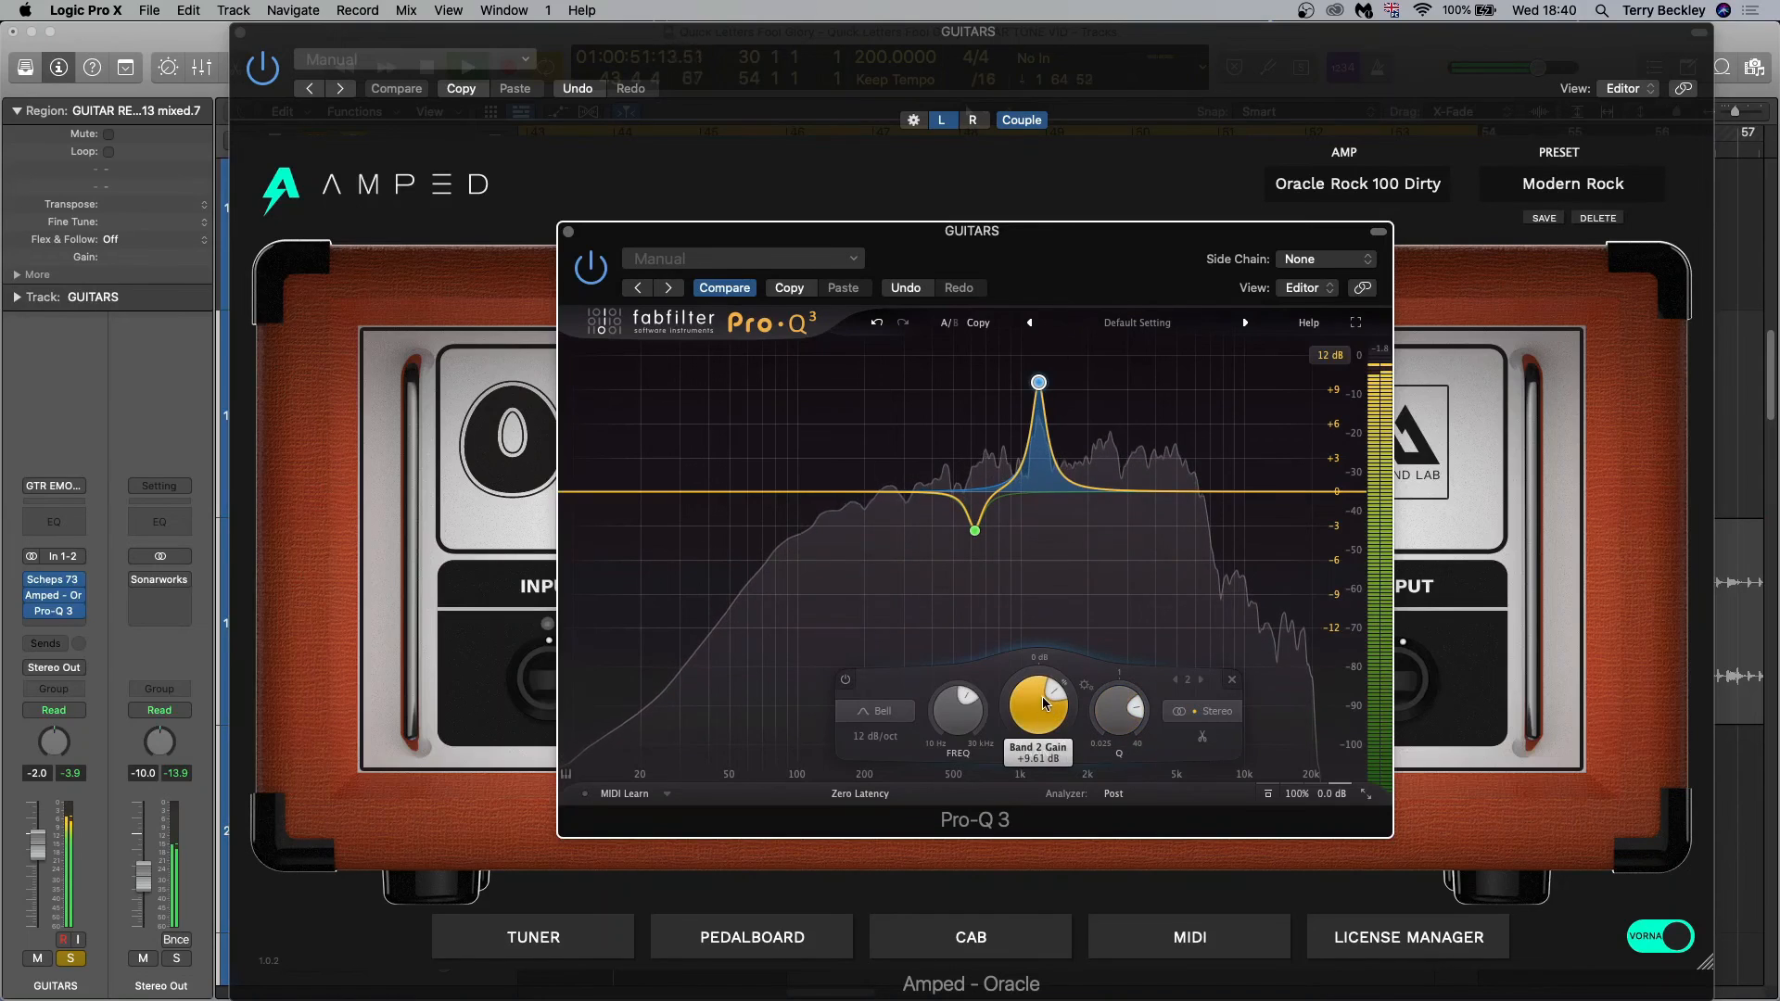
scroll(1037, 711, "down", 10)
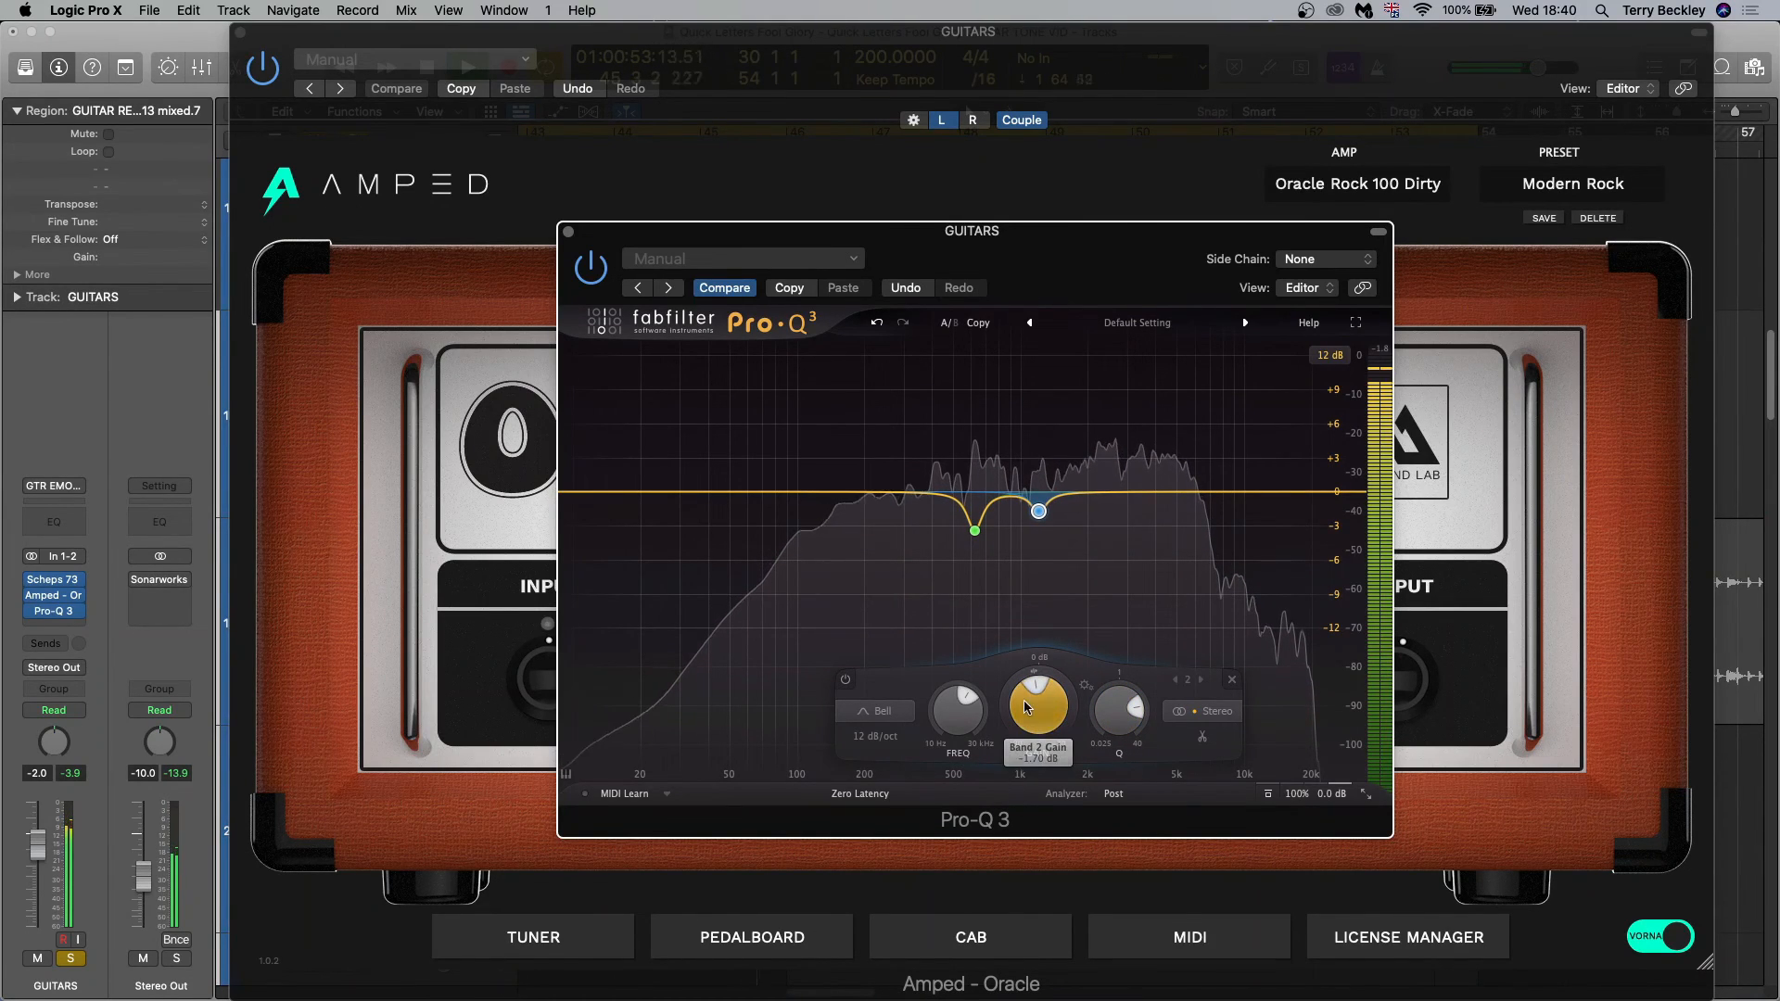
mouse_move(1038, 524)
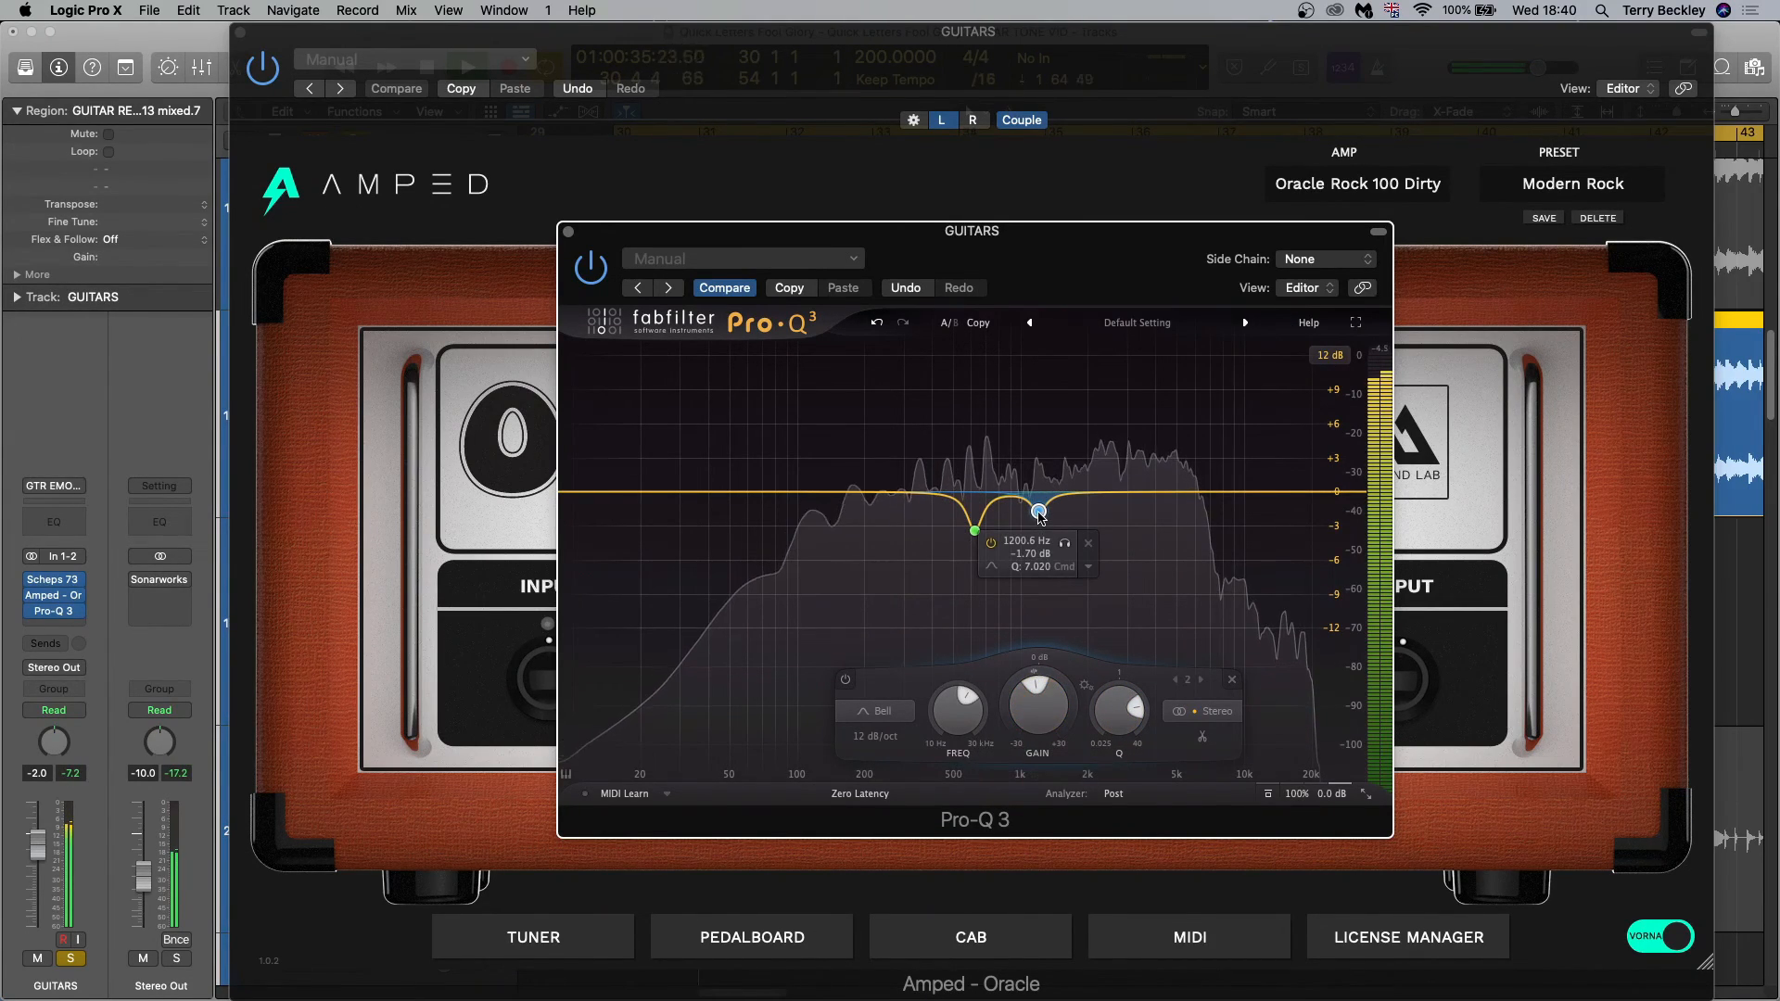
left_click(991, 544)
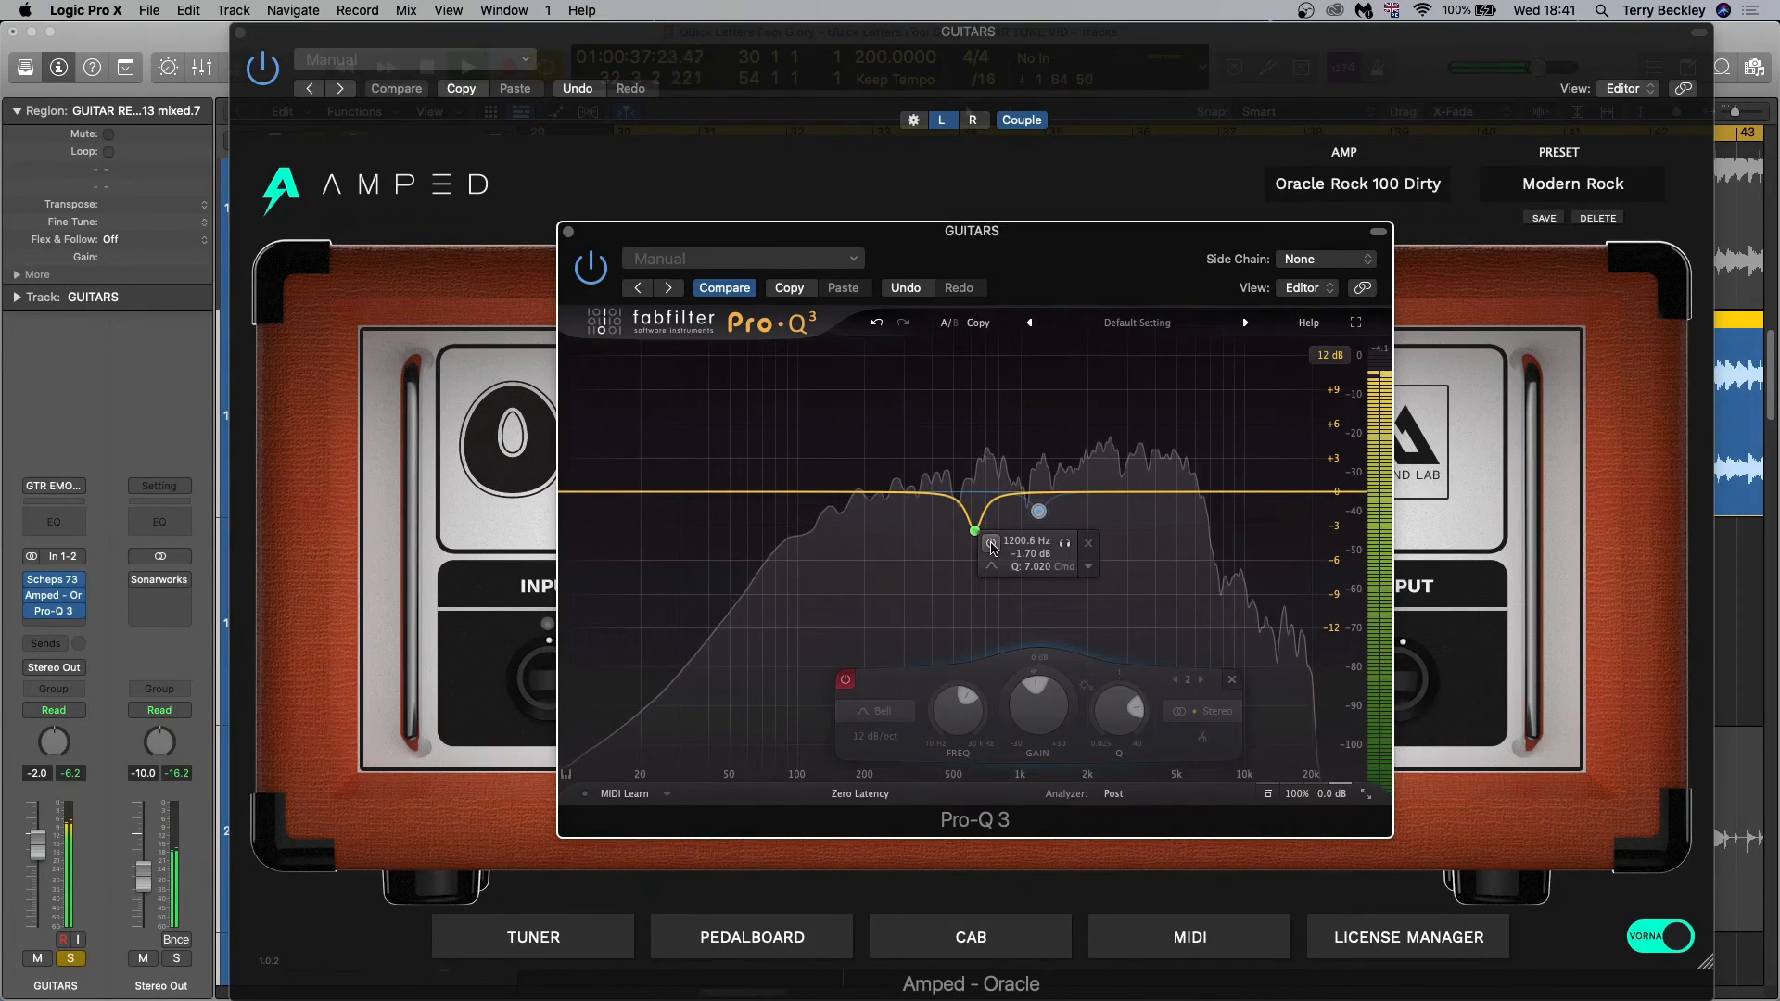
left_click(991, 544)
Try a deeper cut of -3.43 dB on the 1200.6 Hz band and compare it with the band bypassed
left_click_drag(1032, 684, 1033, 686)
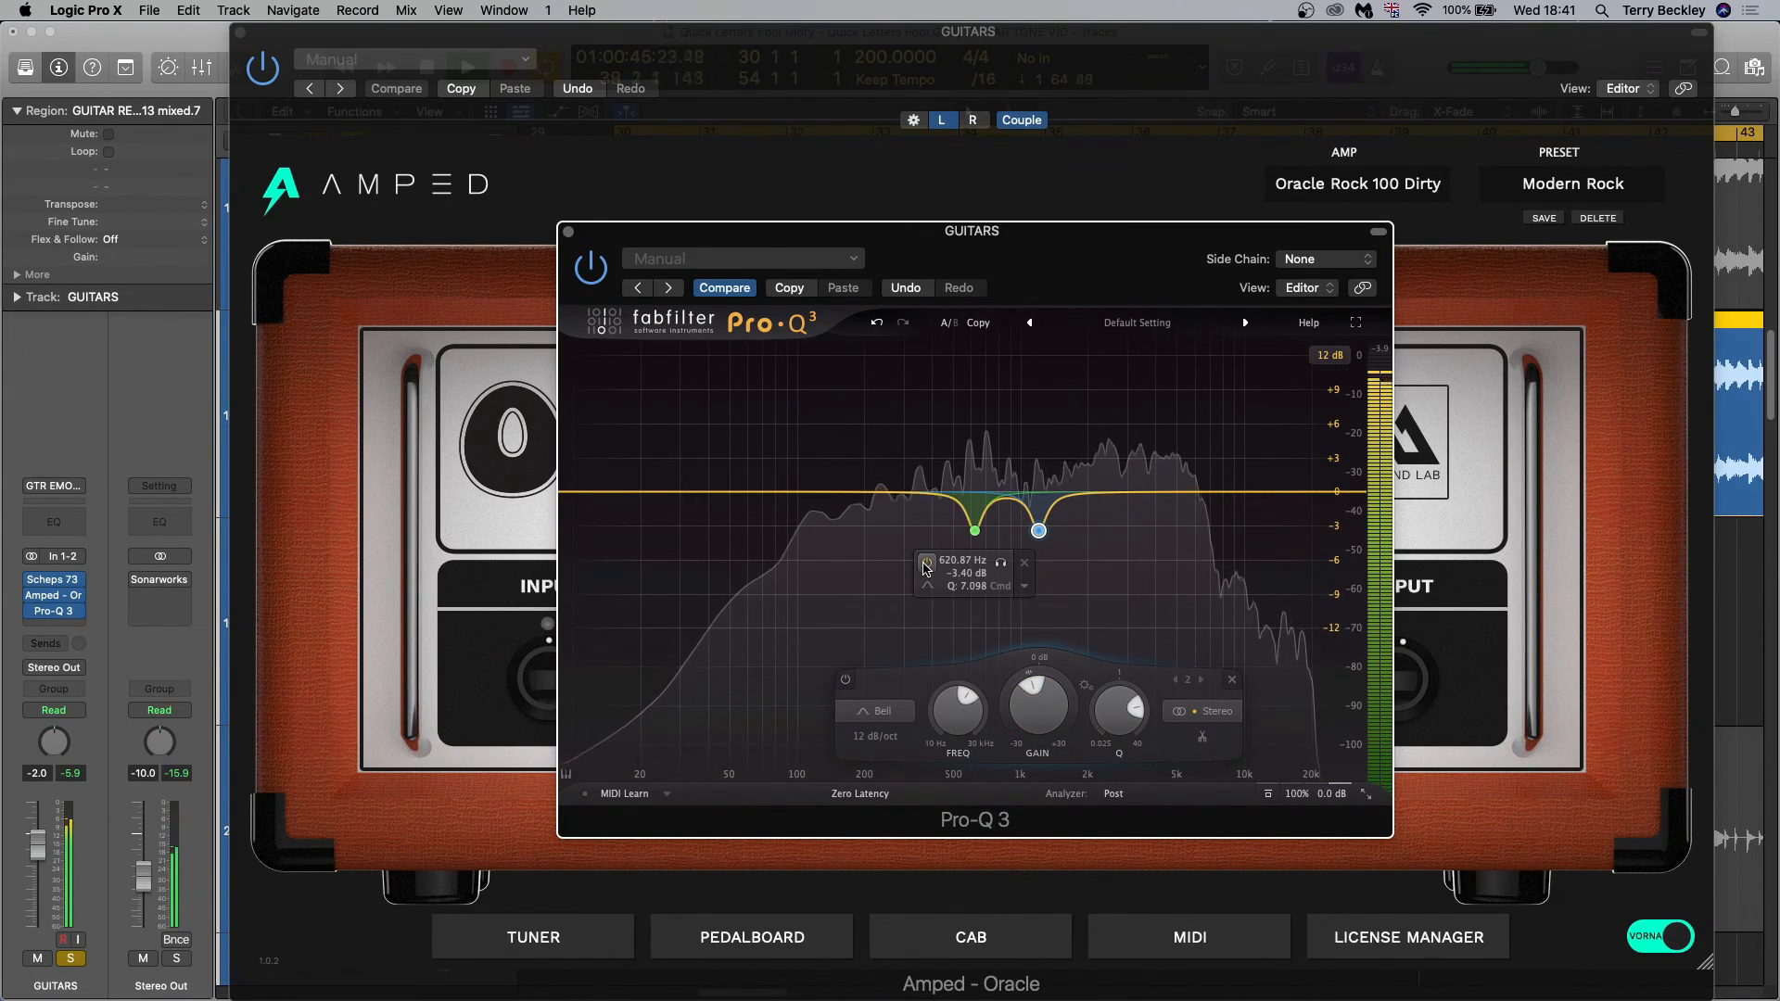
left_click(991, 564)
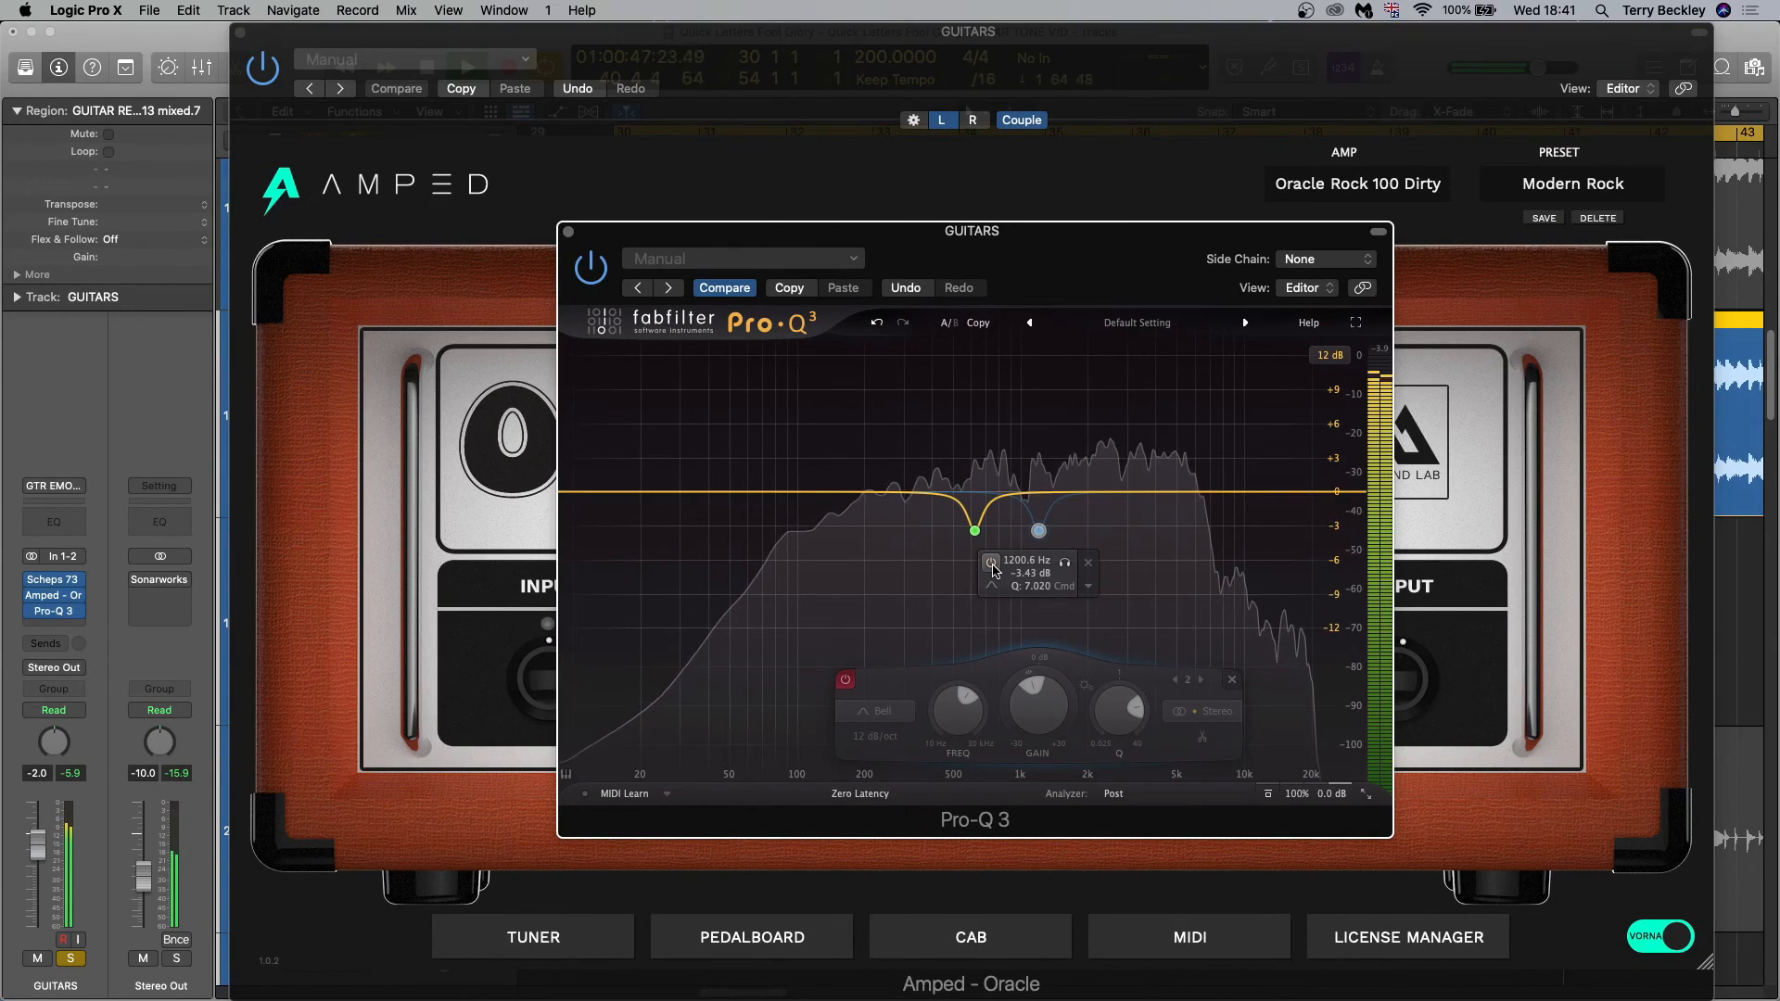
left_click(992, 566)
Set the 1200.6 Hz band's gain to -2.39 dB and compare the whole EQ using global bypass before stopping playback
left_click_drag(1035, 695, 1035, 686)
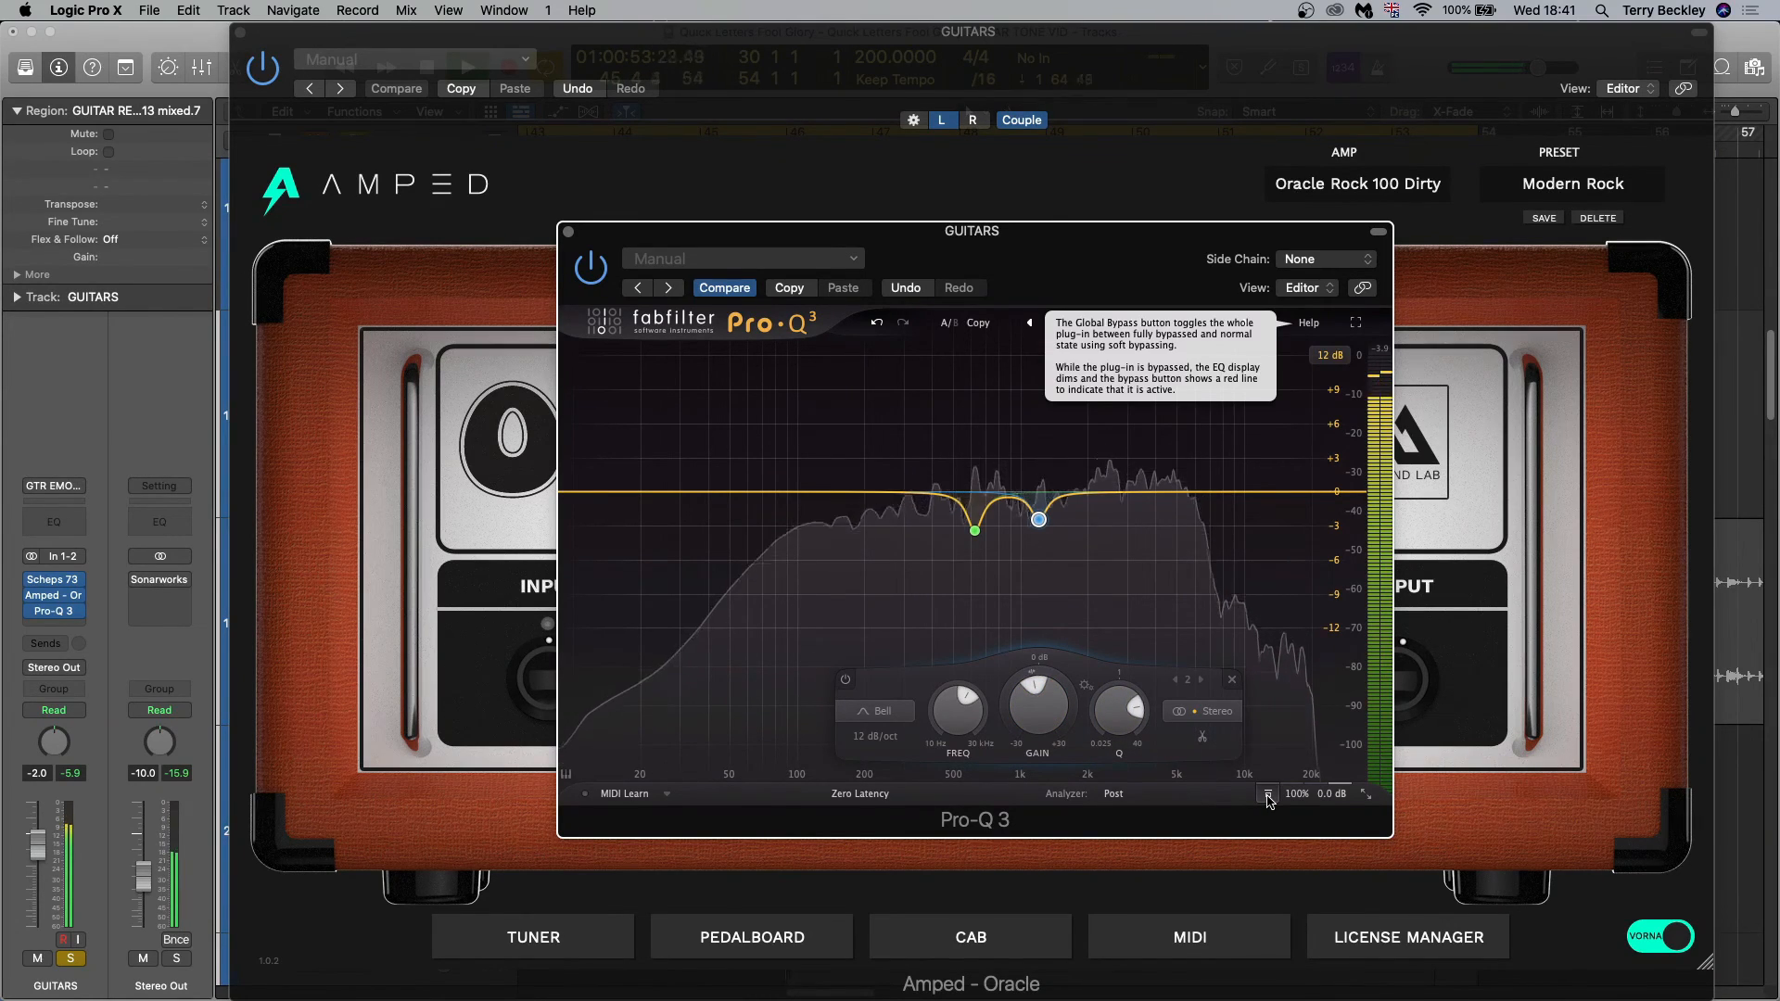
left_click(1268, 796)
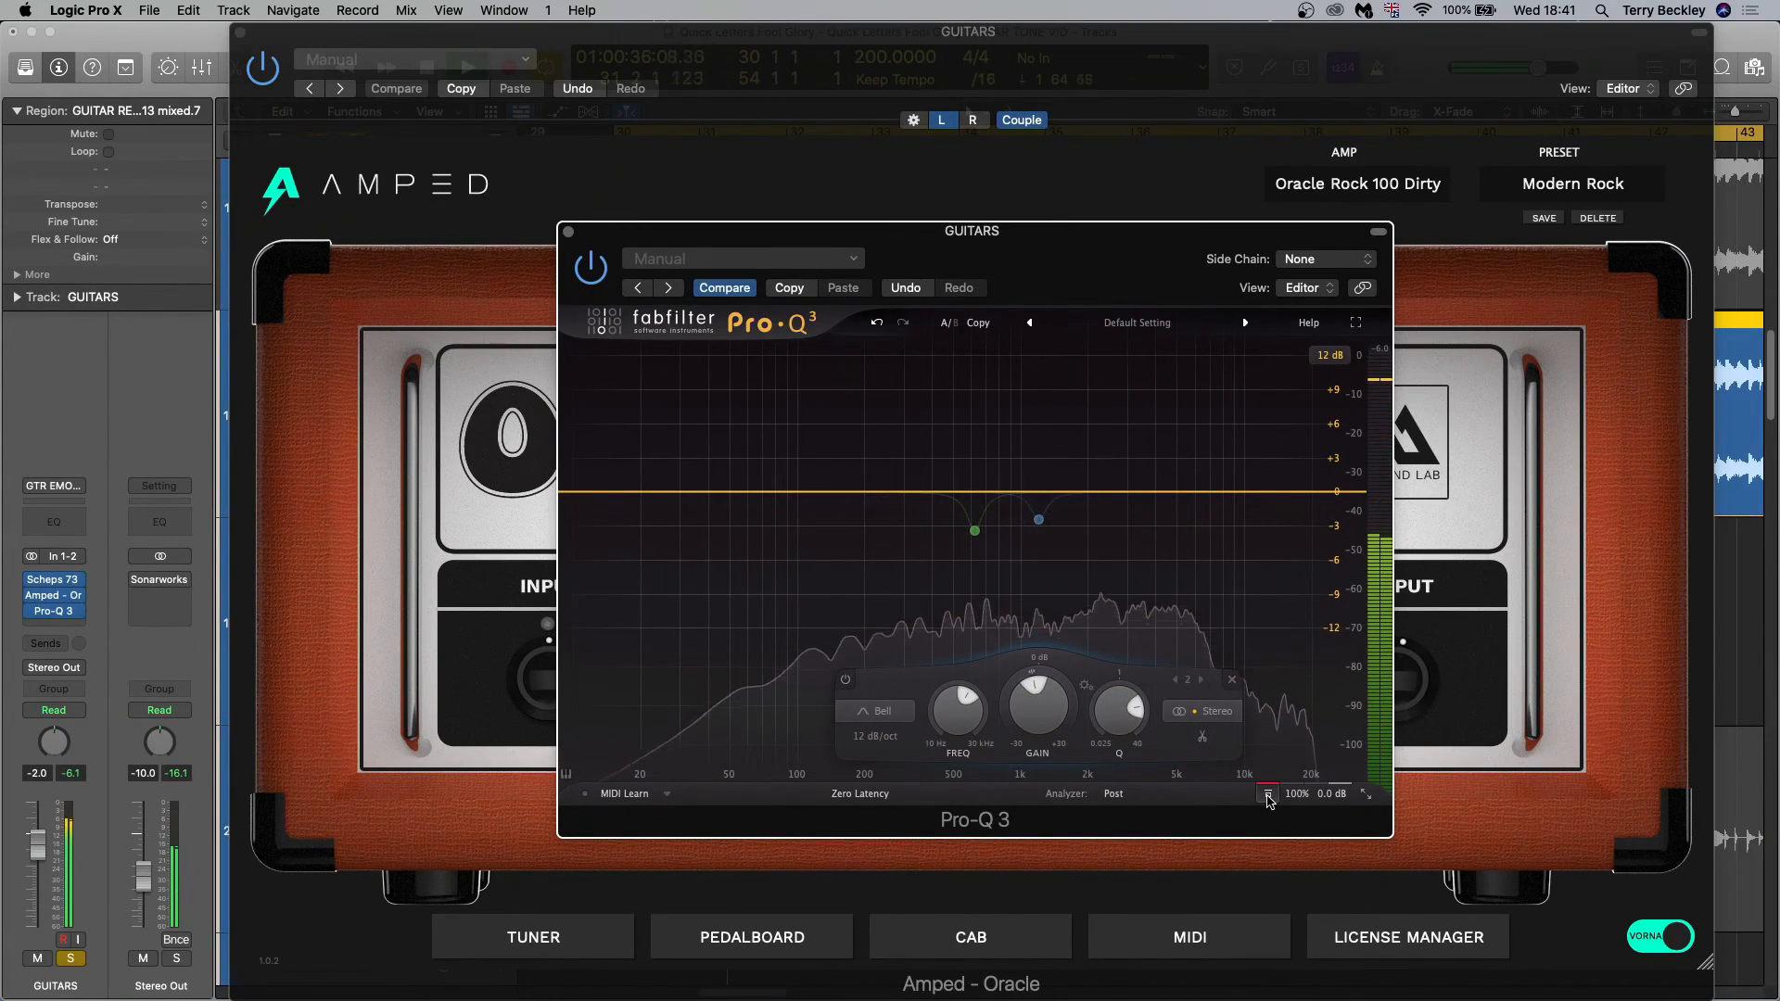
left_click(1269, 795)
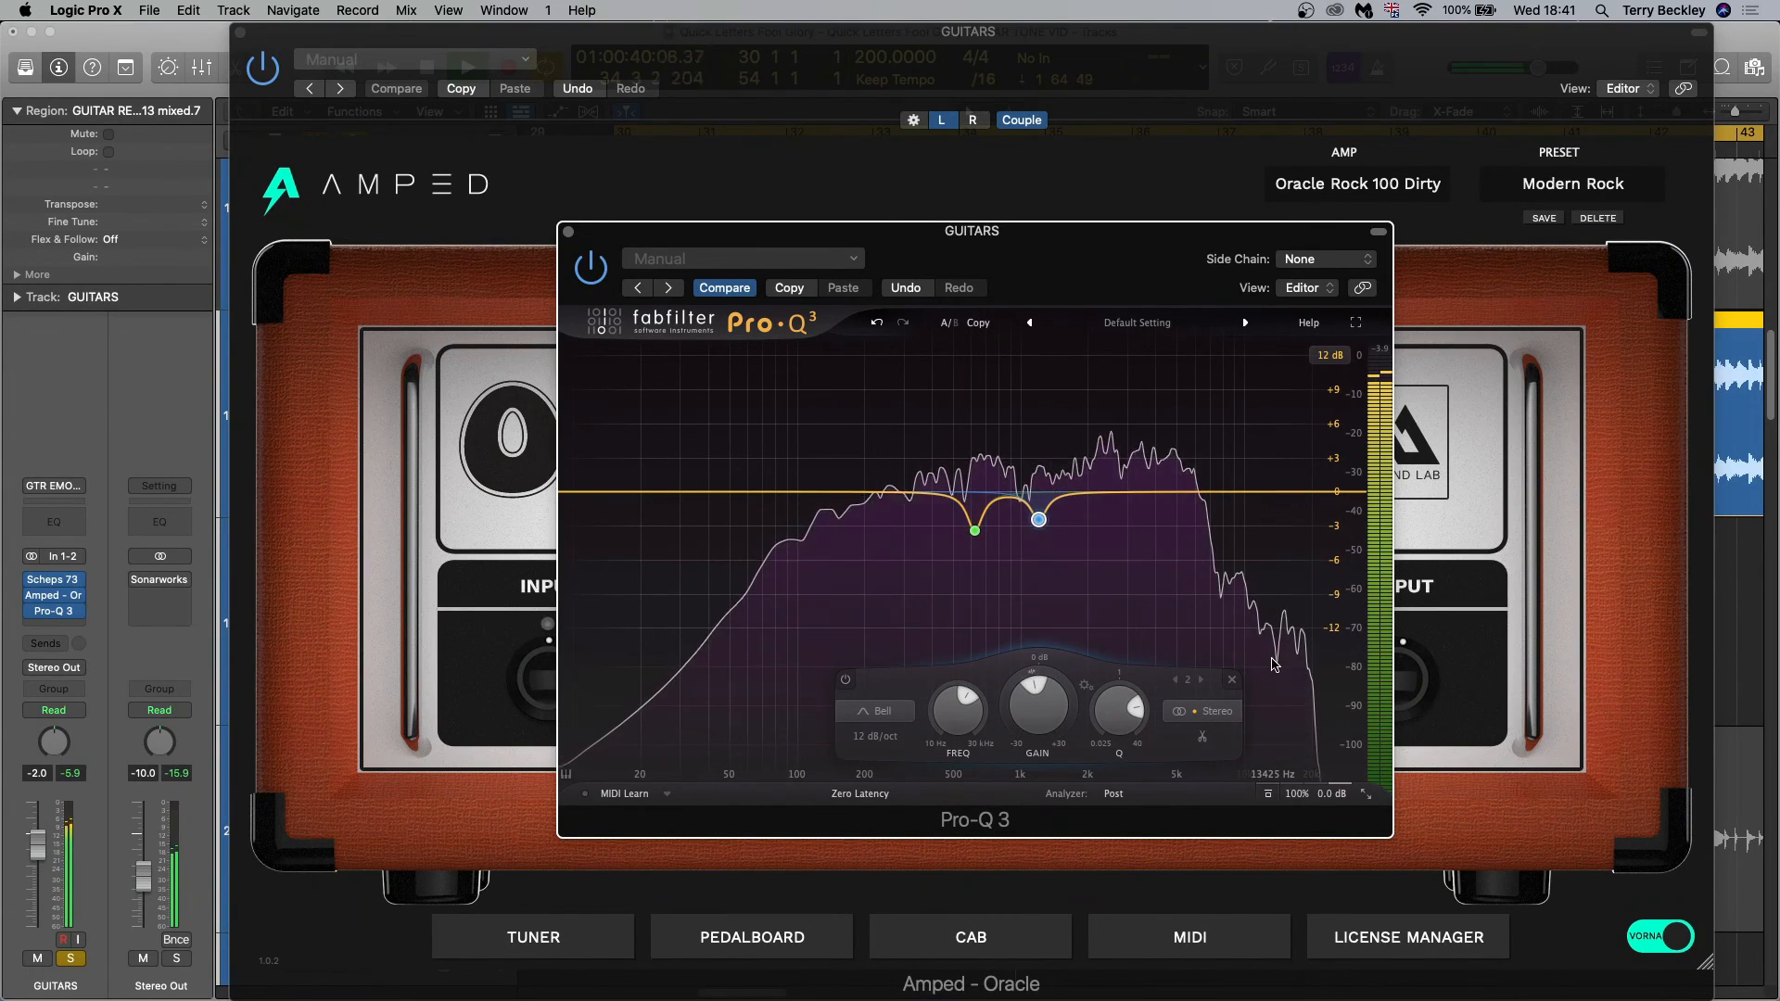
key("space")
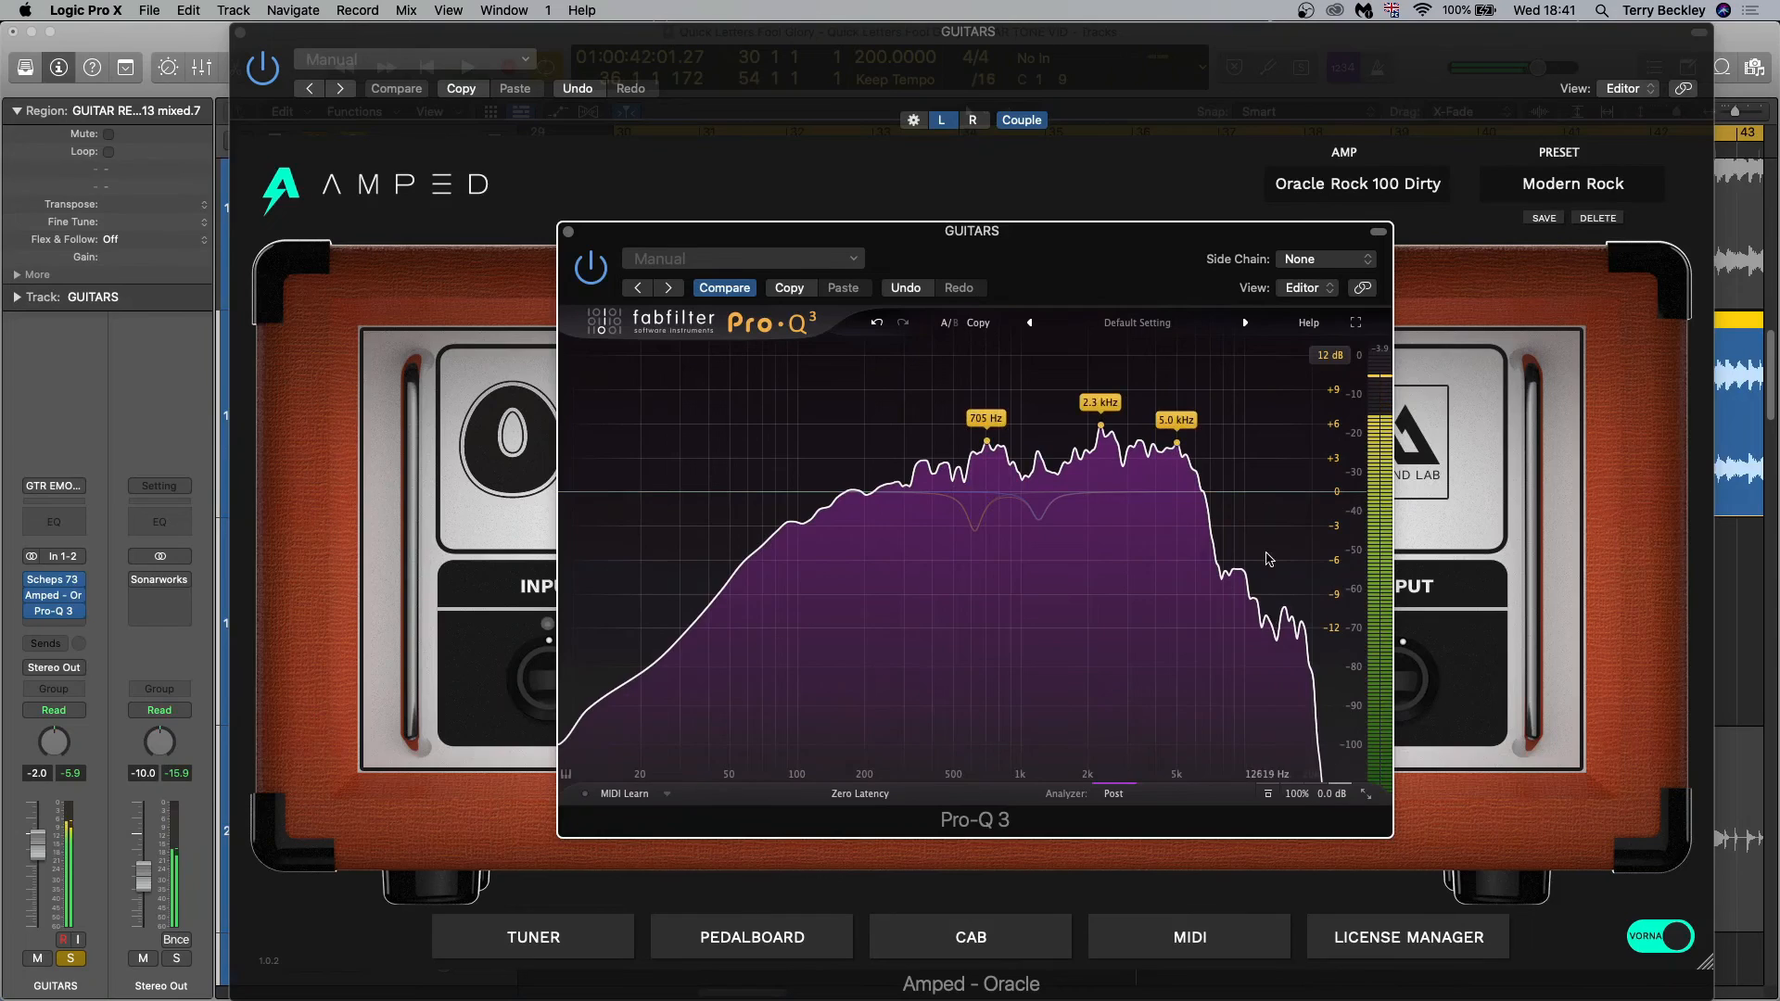
Add a High Cut band at about 13060 Hz with a 24 dB/oct slope and toggle its bypass during playback
left_click_drag(1360, 494, 1336, 509)
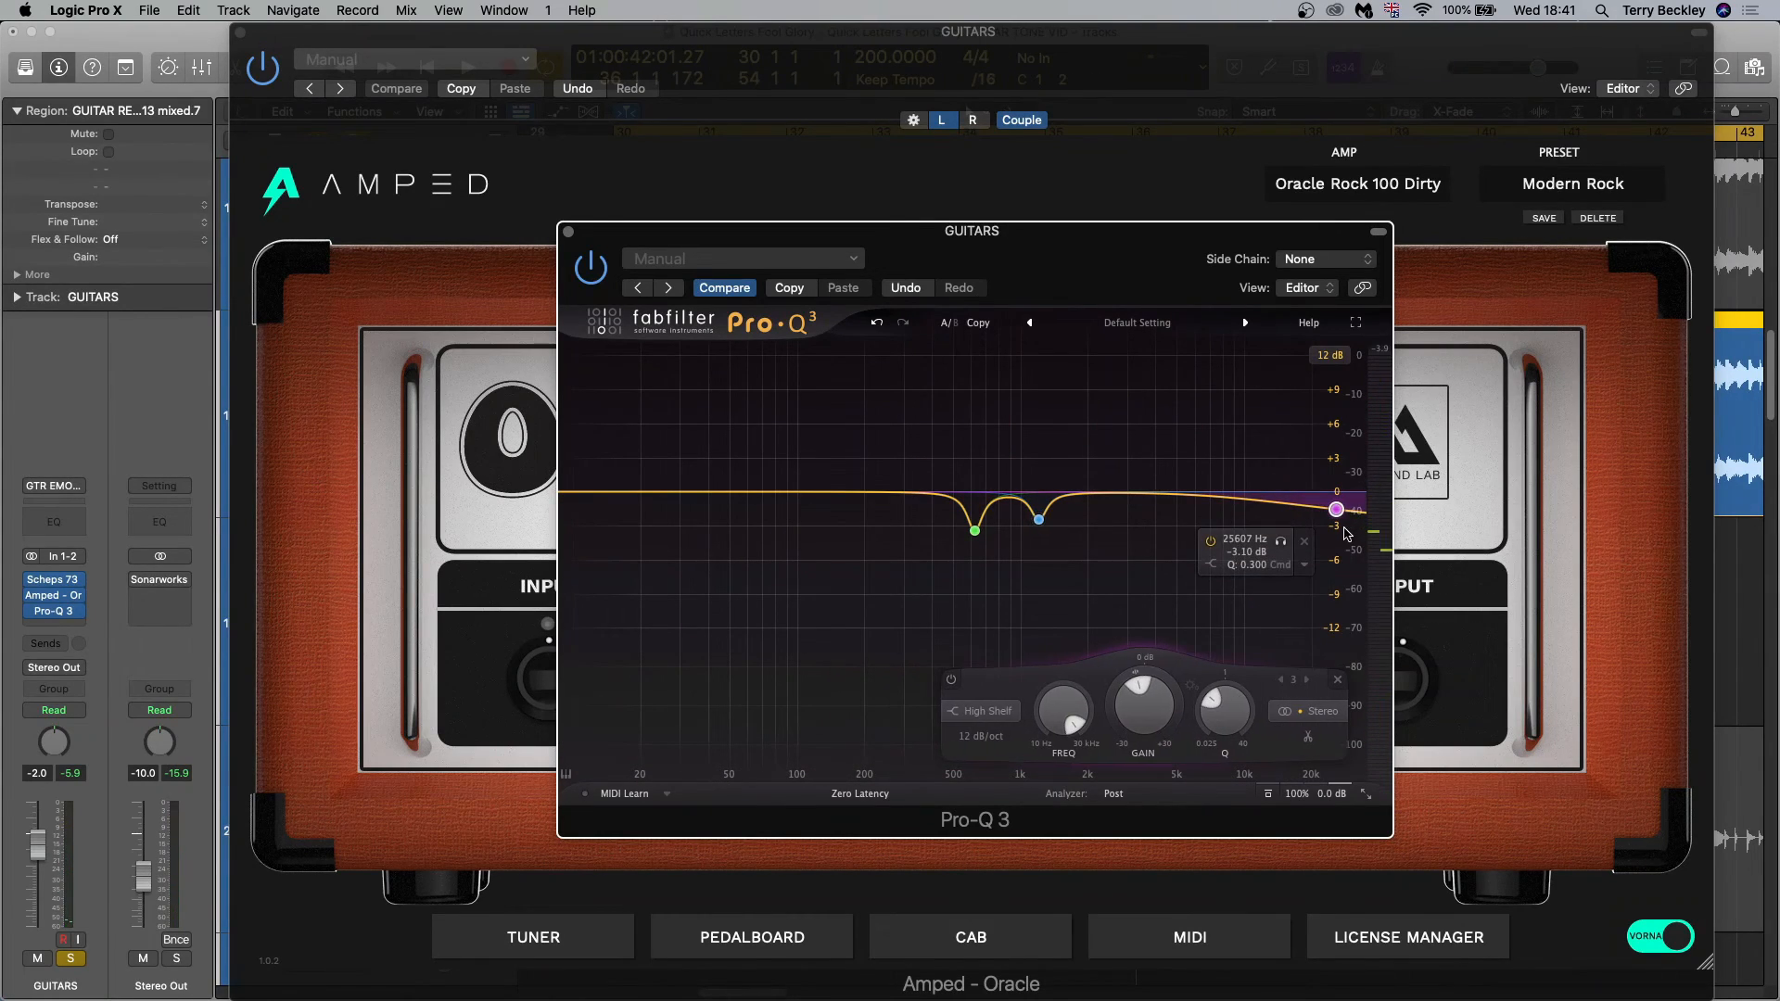
left_click(983, 737)
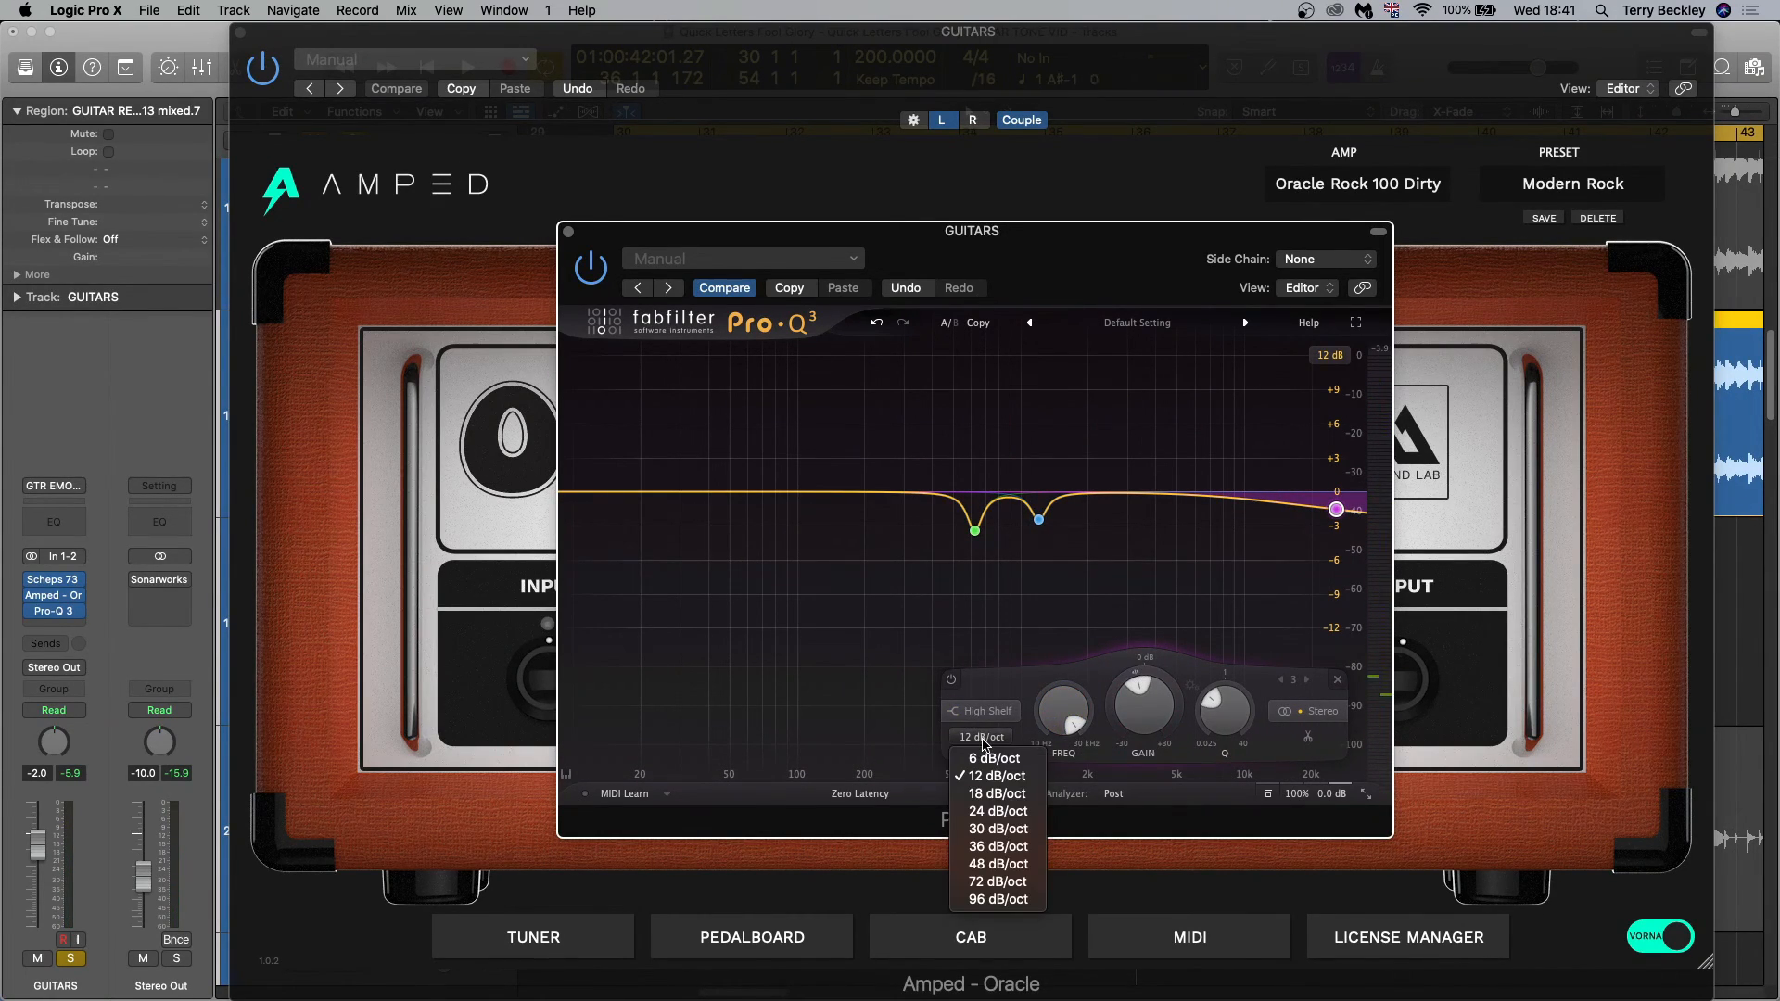
left_click(997, 811)
left_click_drag(1335, 512, 1308, 519)
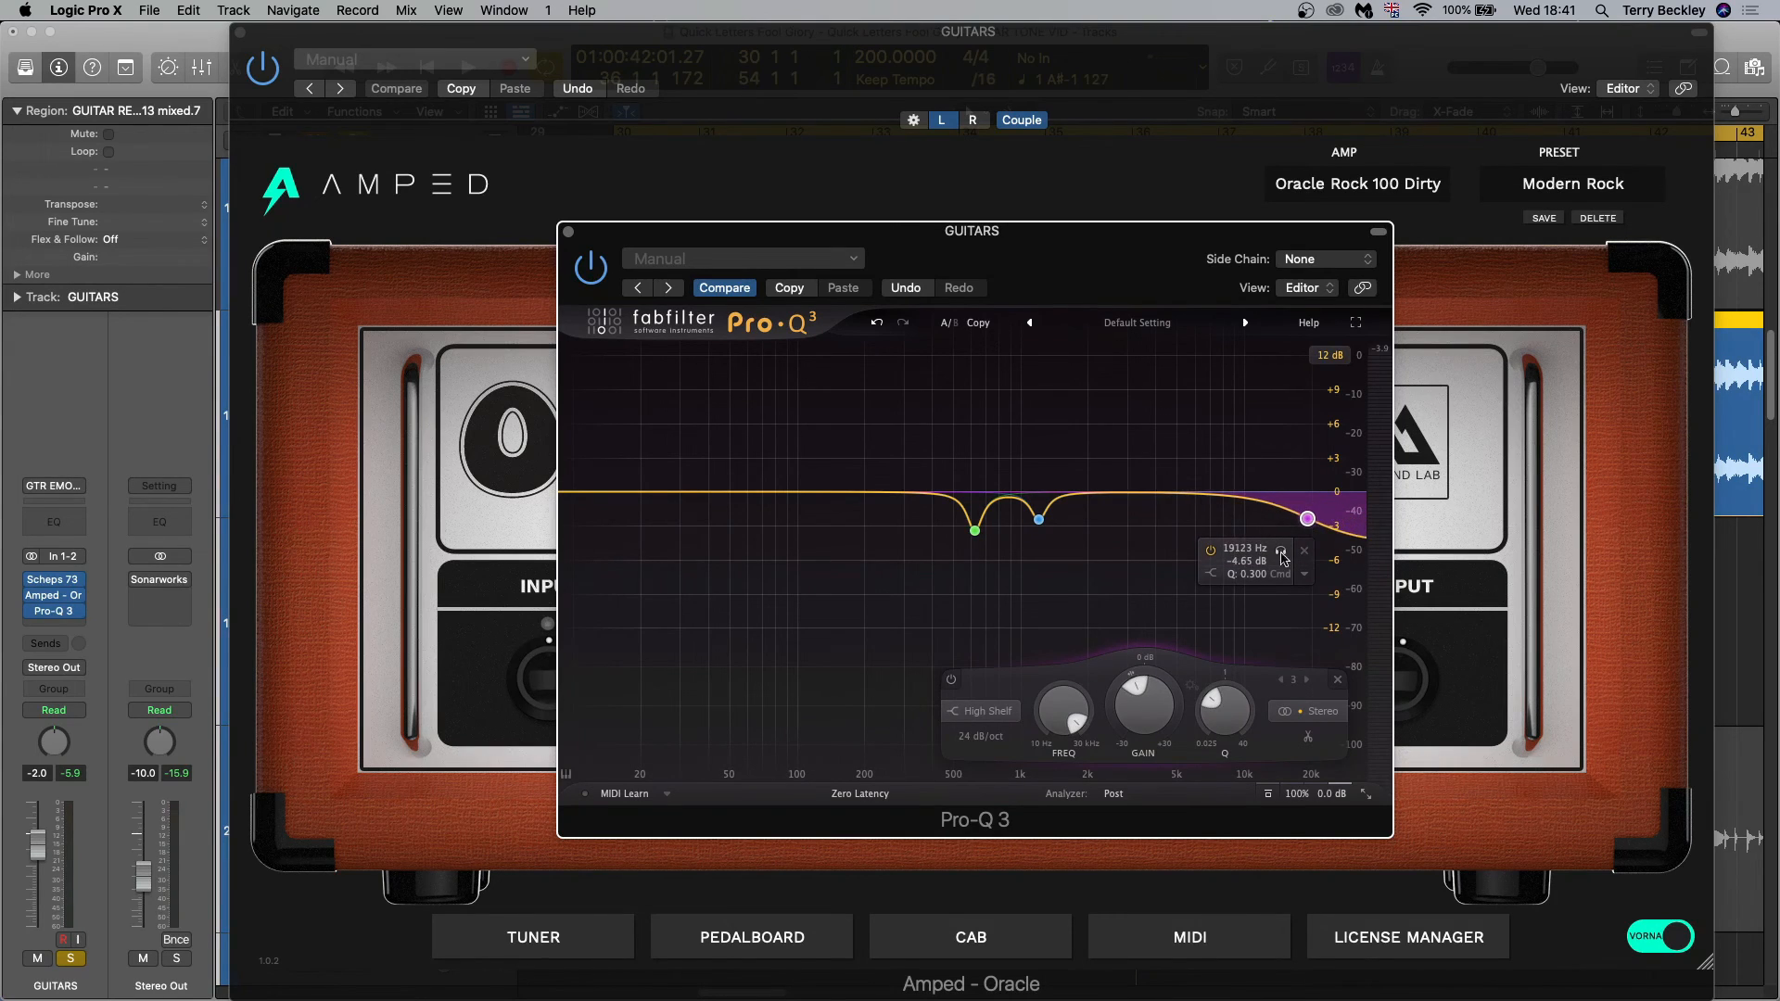
key("space")
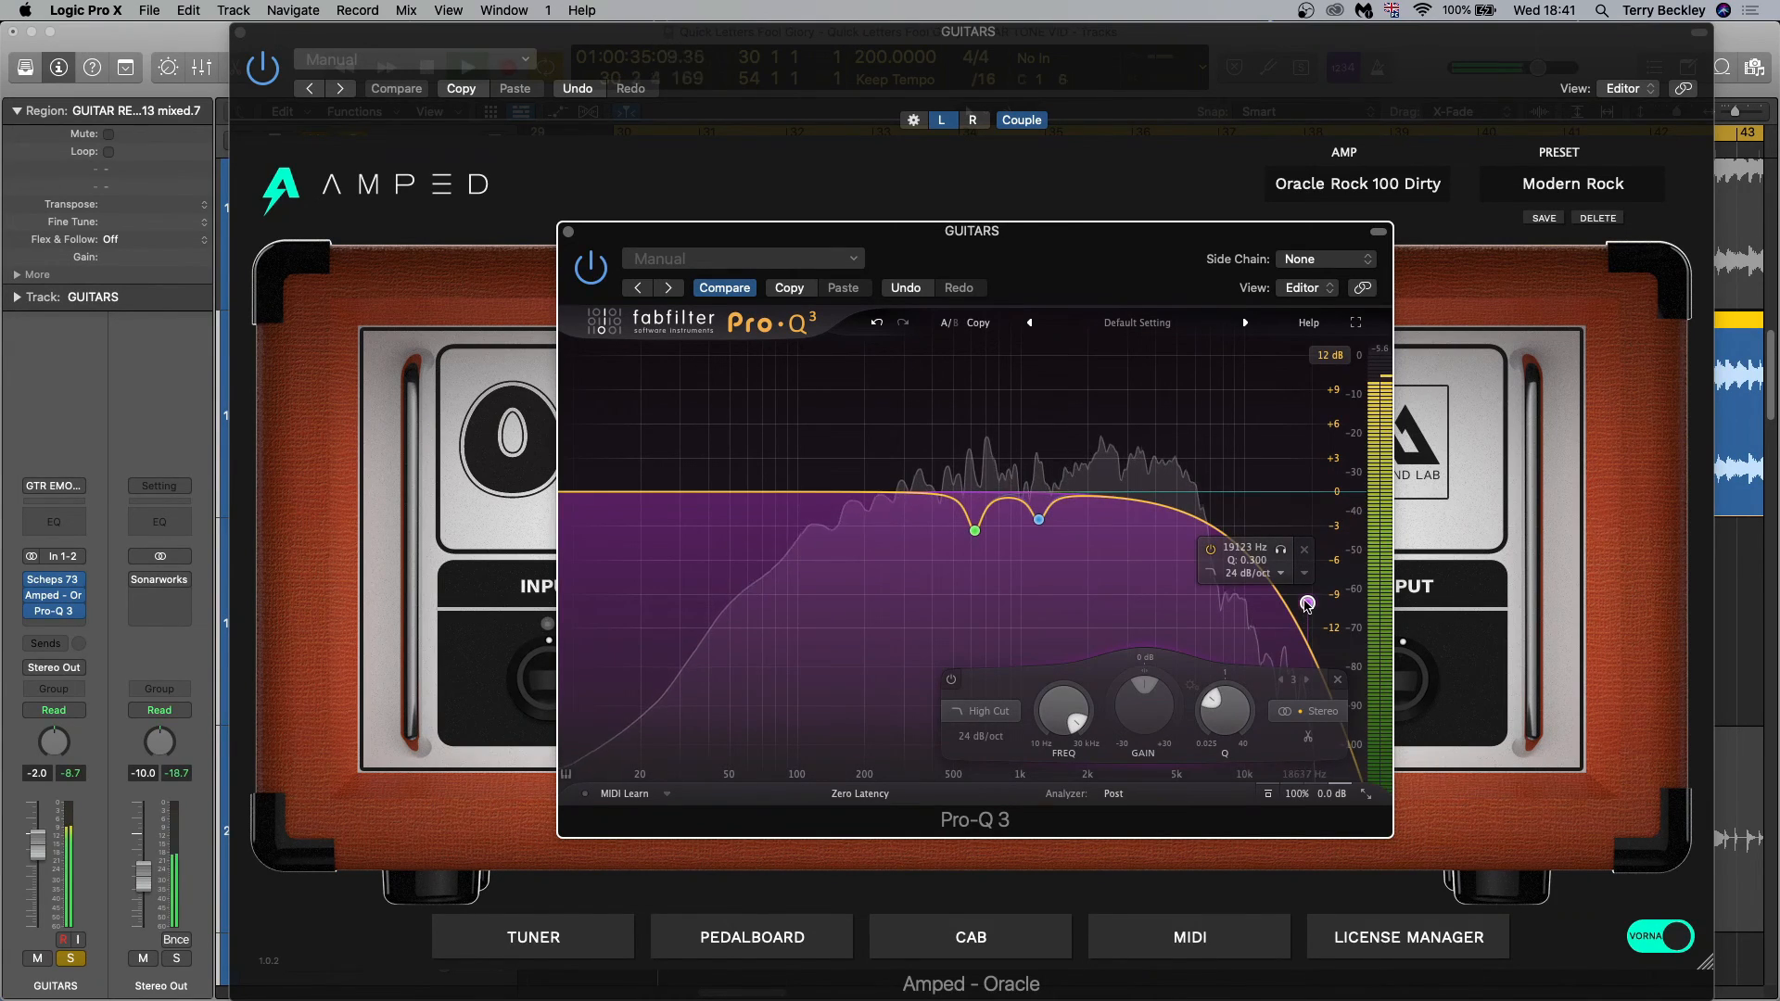
left_click_drag(1307, 603, 1269, 494)
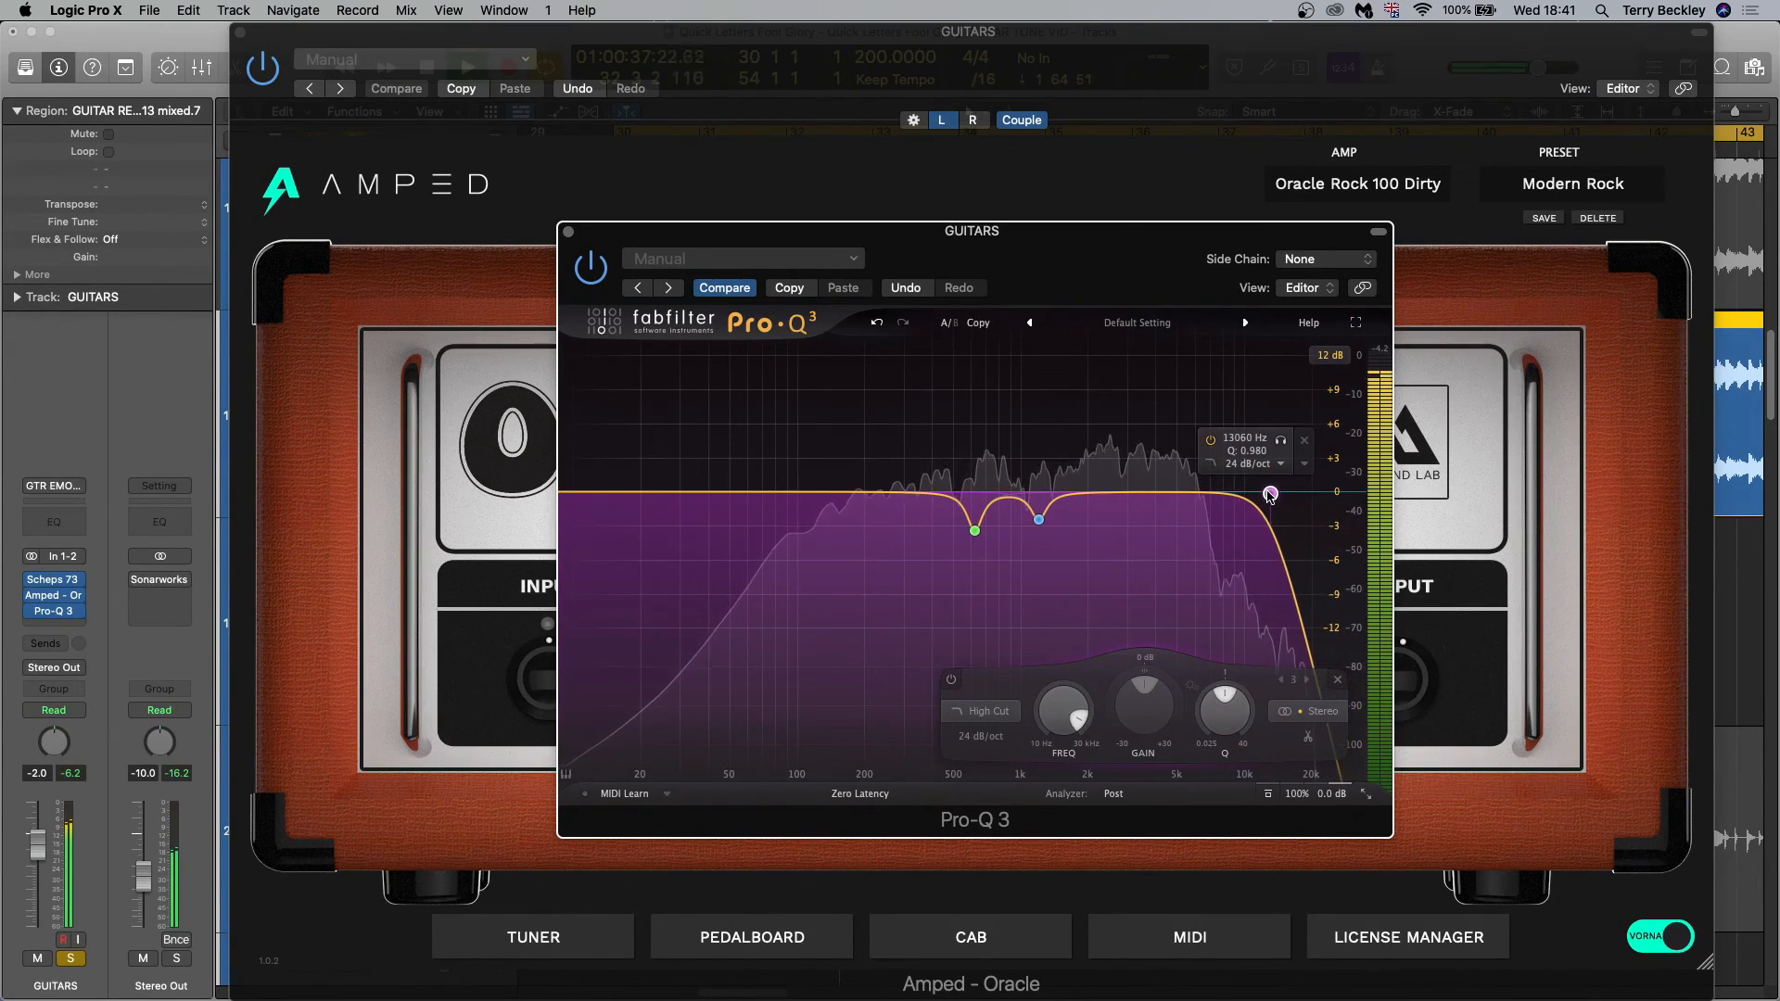
left_click(1209, 442)
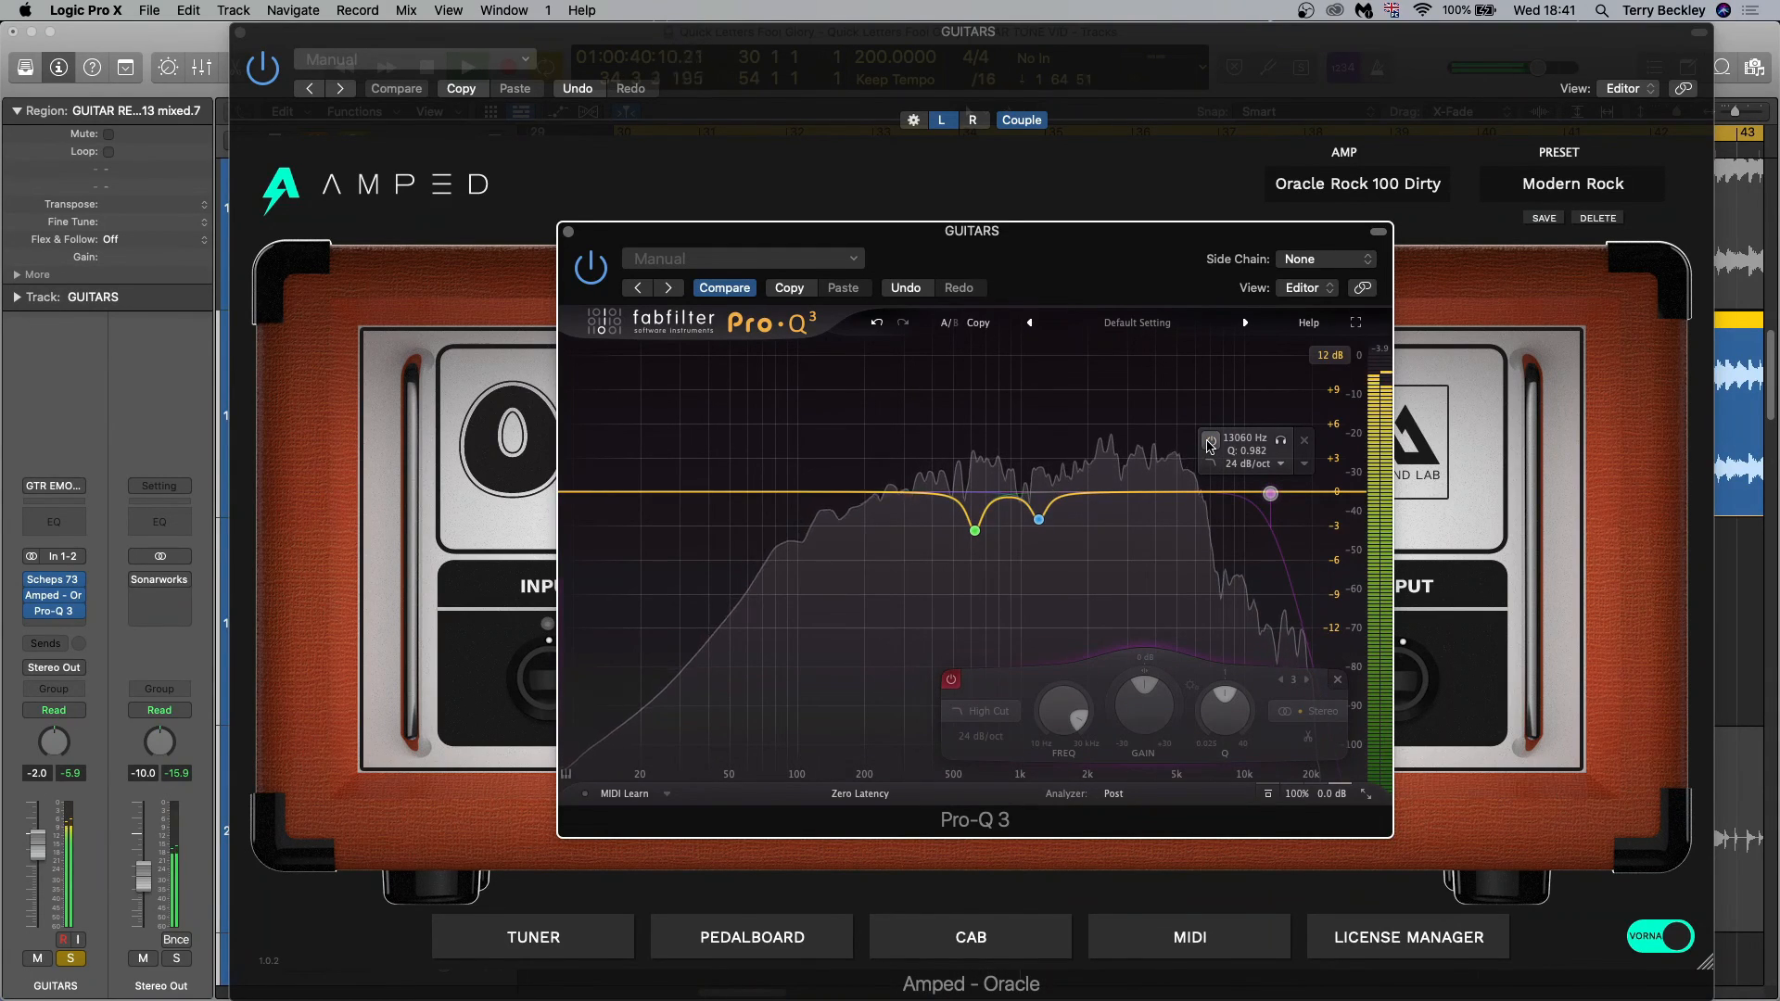
left_click(1209, 442)
Compare the high cut at 10935 Hz with the band bypassed, and raise its frequency slightly
left_click_drag(1269, 494, 1255, 495)
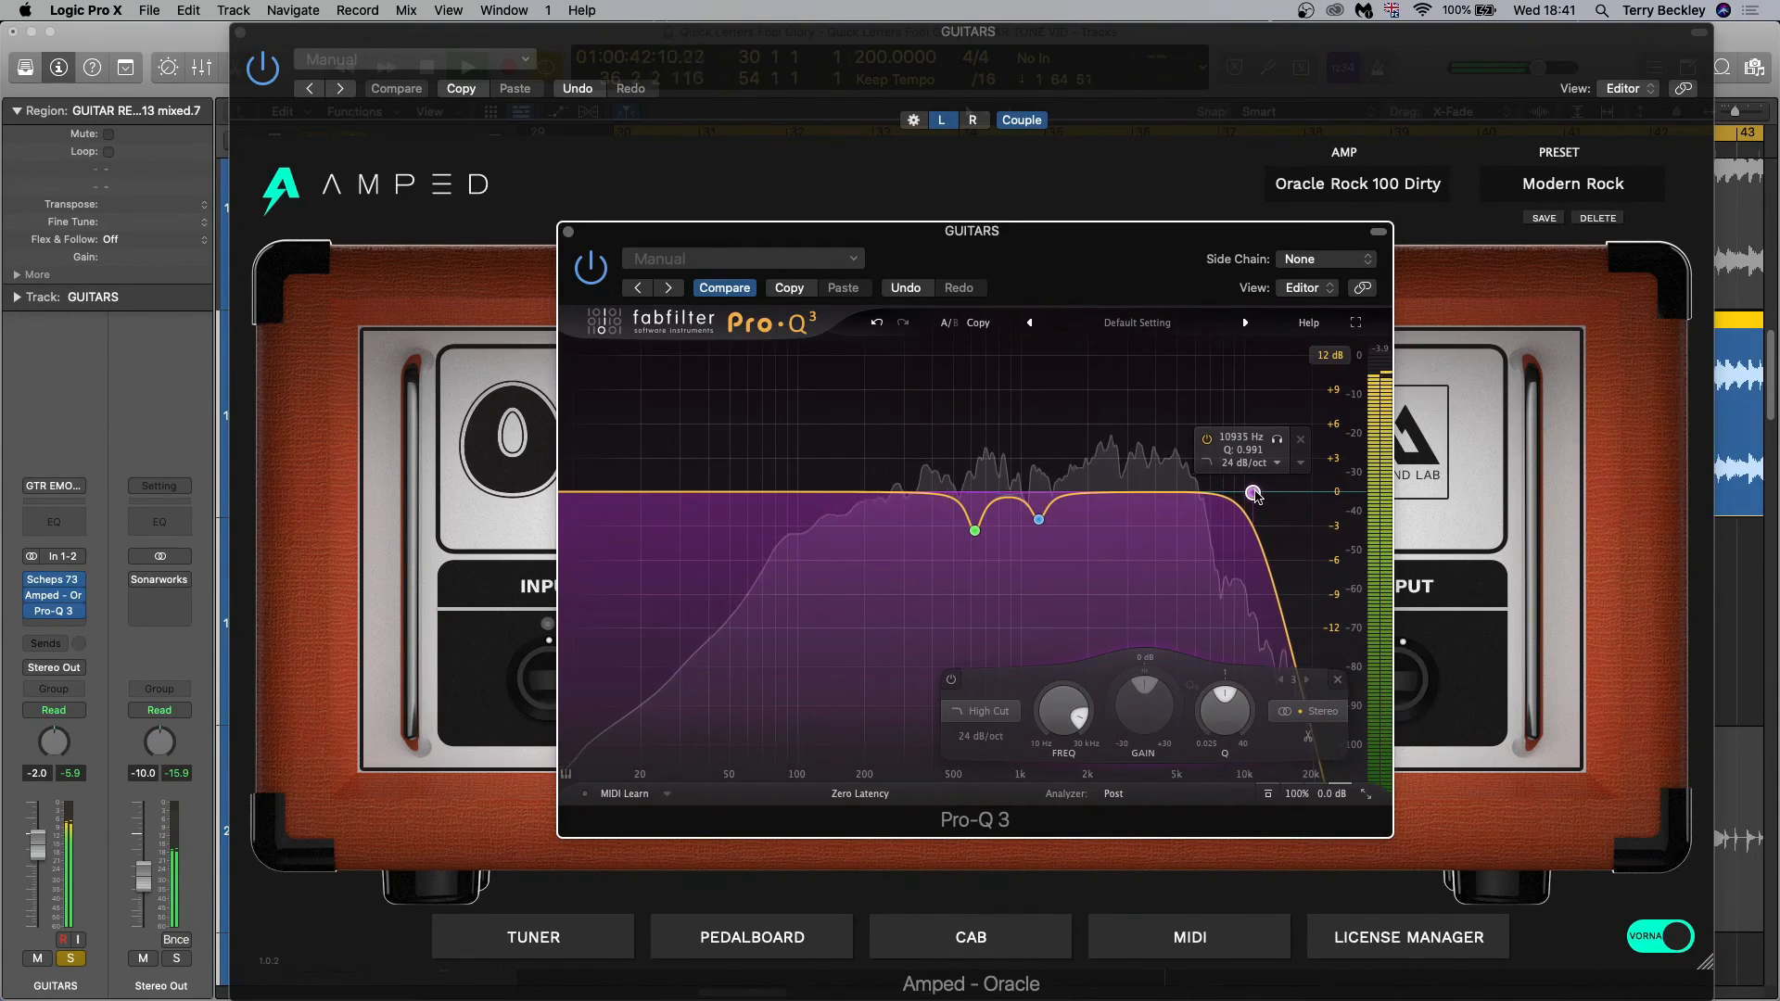
left_click(1210, 443)
left_click(1209, 442)
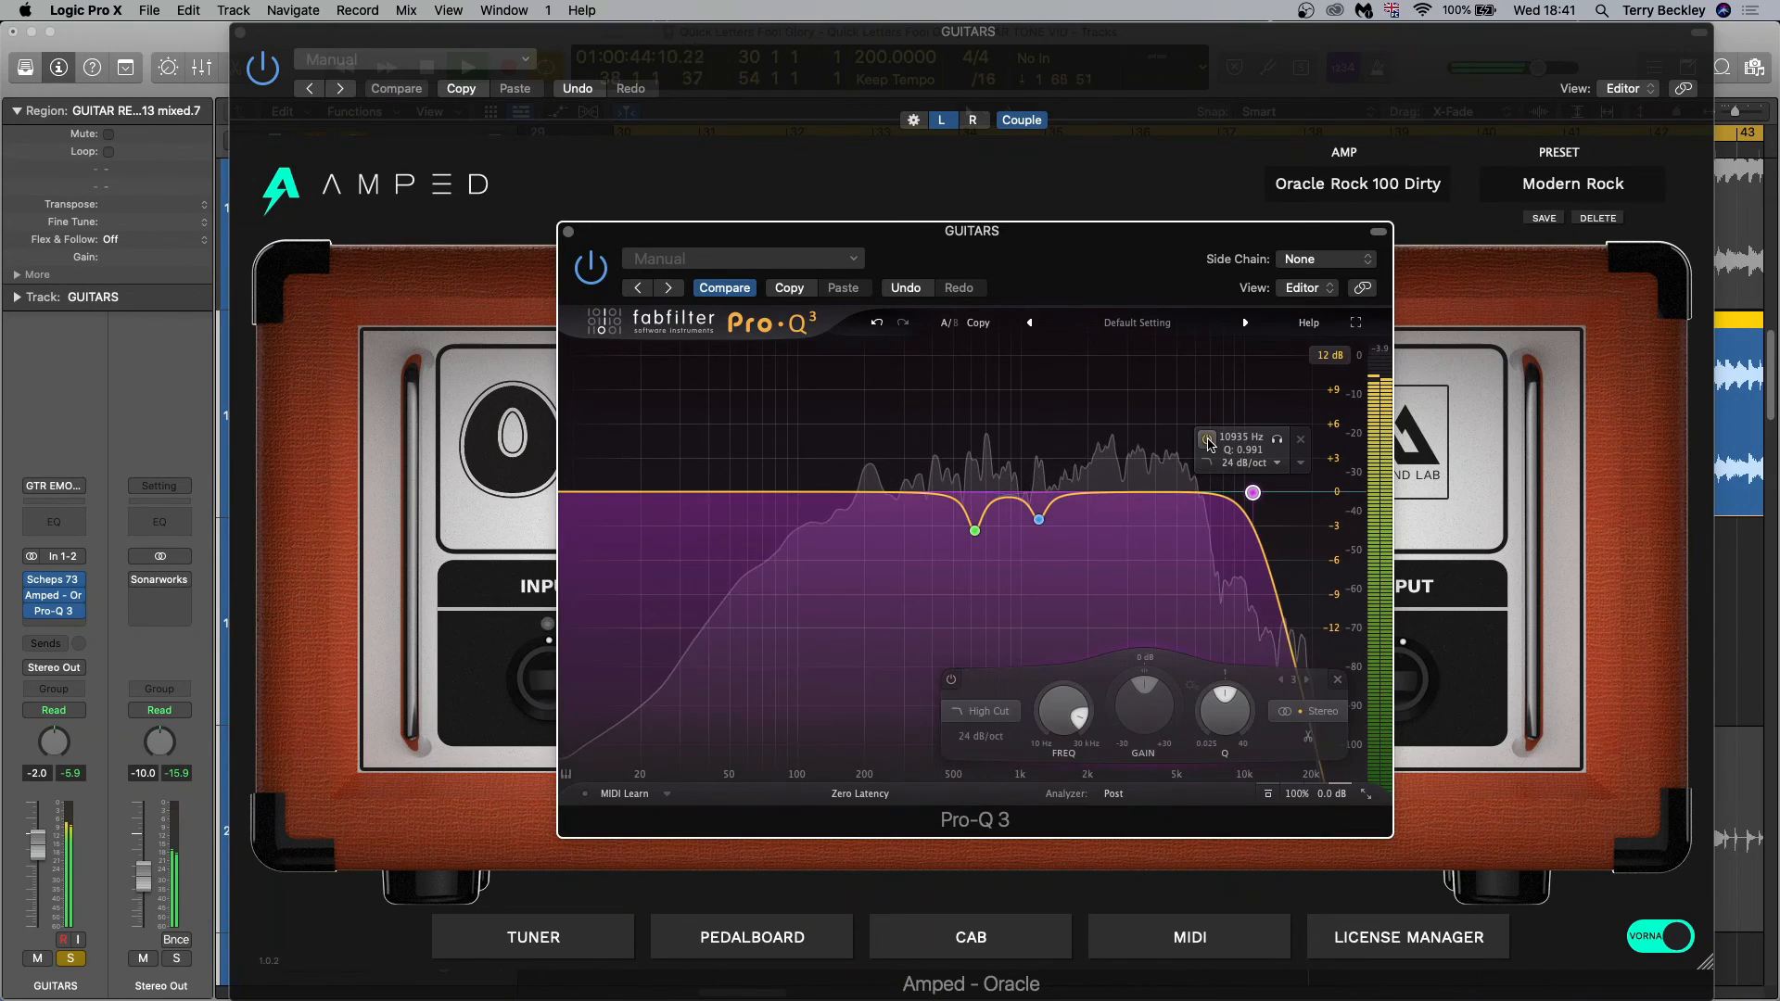
left_click(1210, 442)
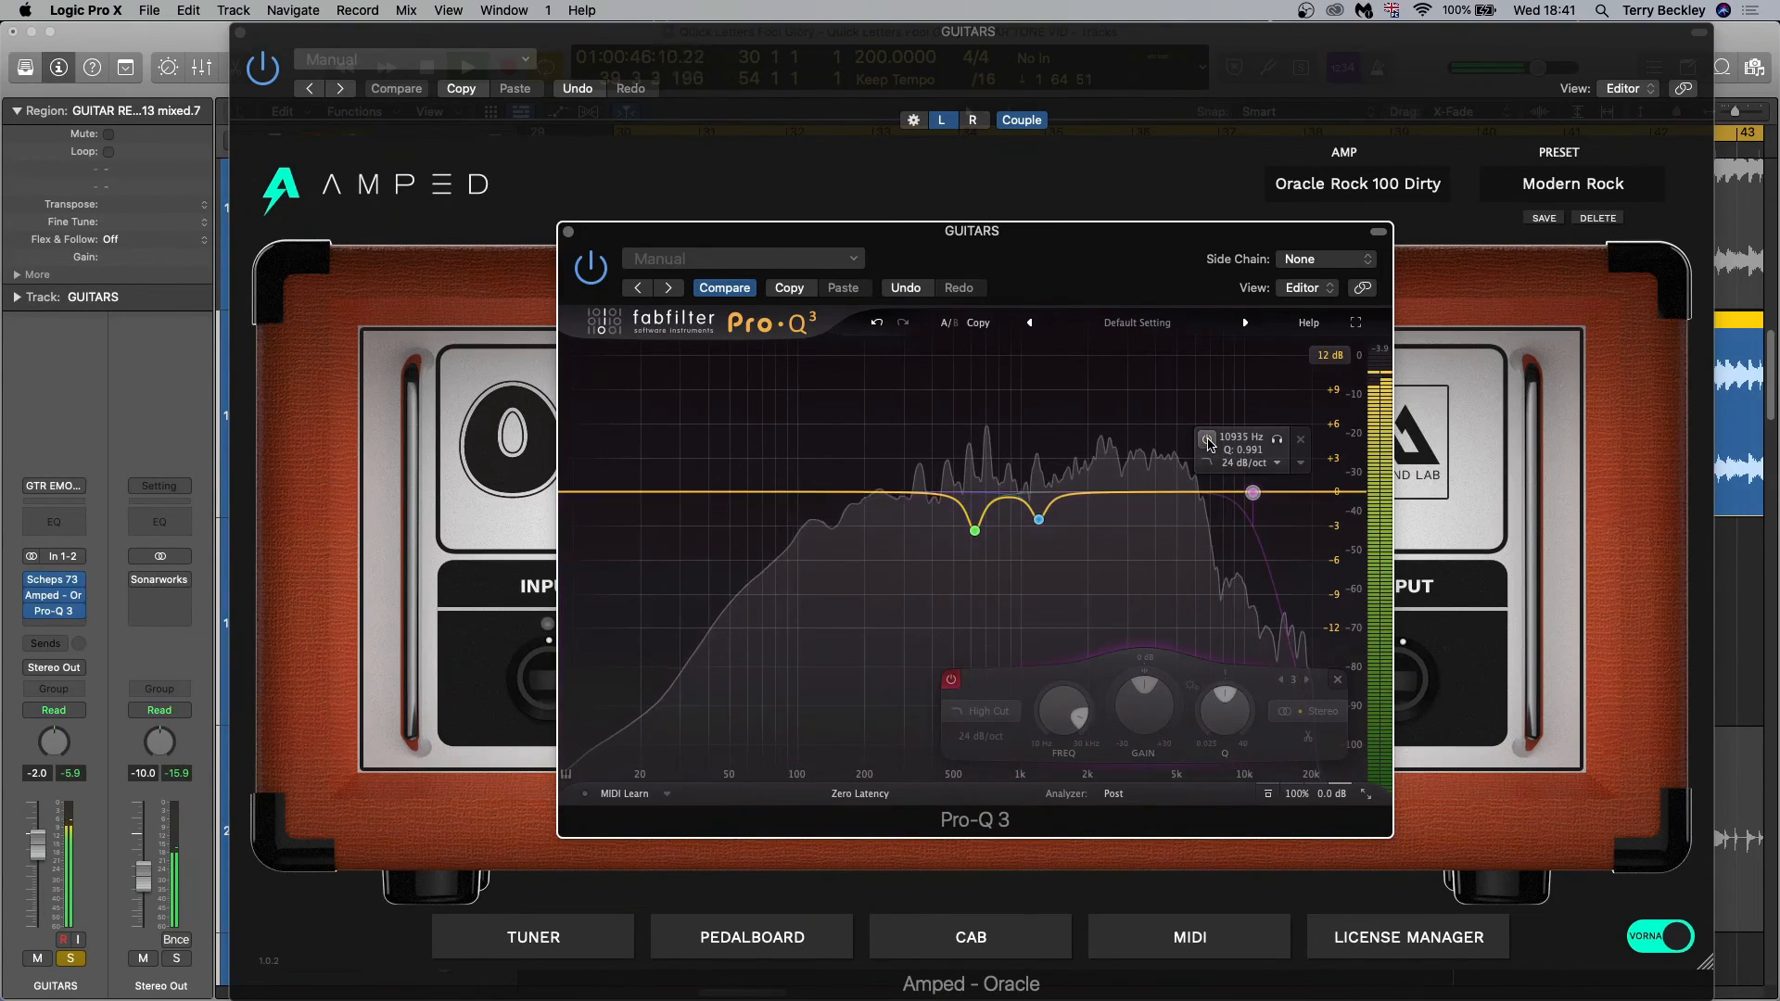
left_click(1210, 442)
left_click_drag(1253, 492, 1264, 491)
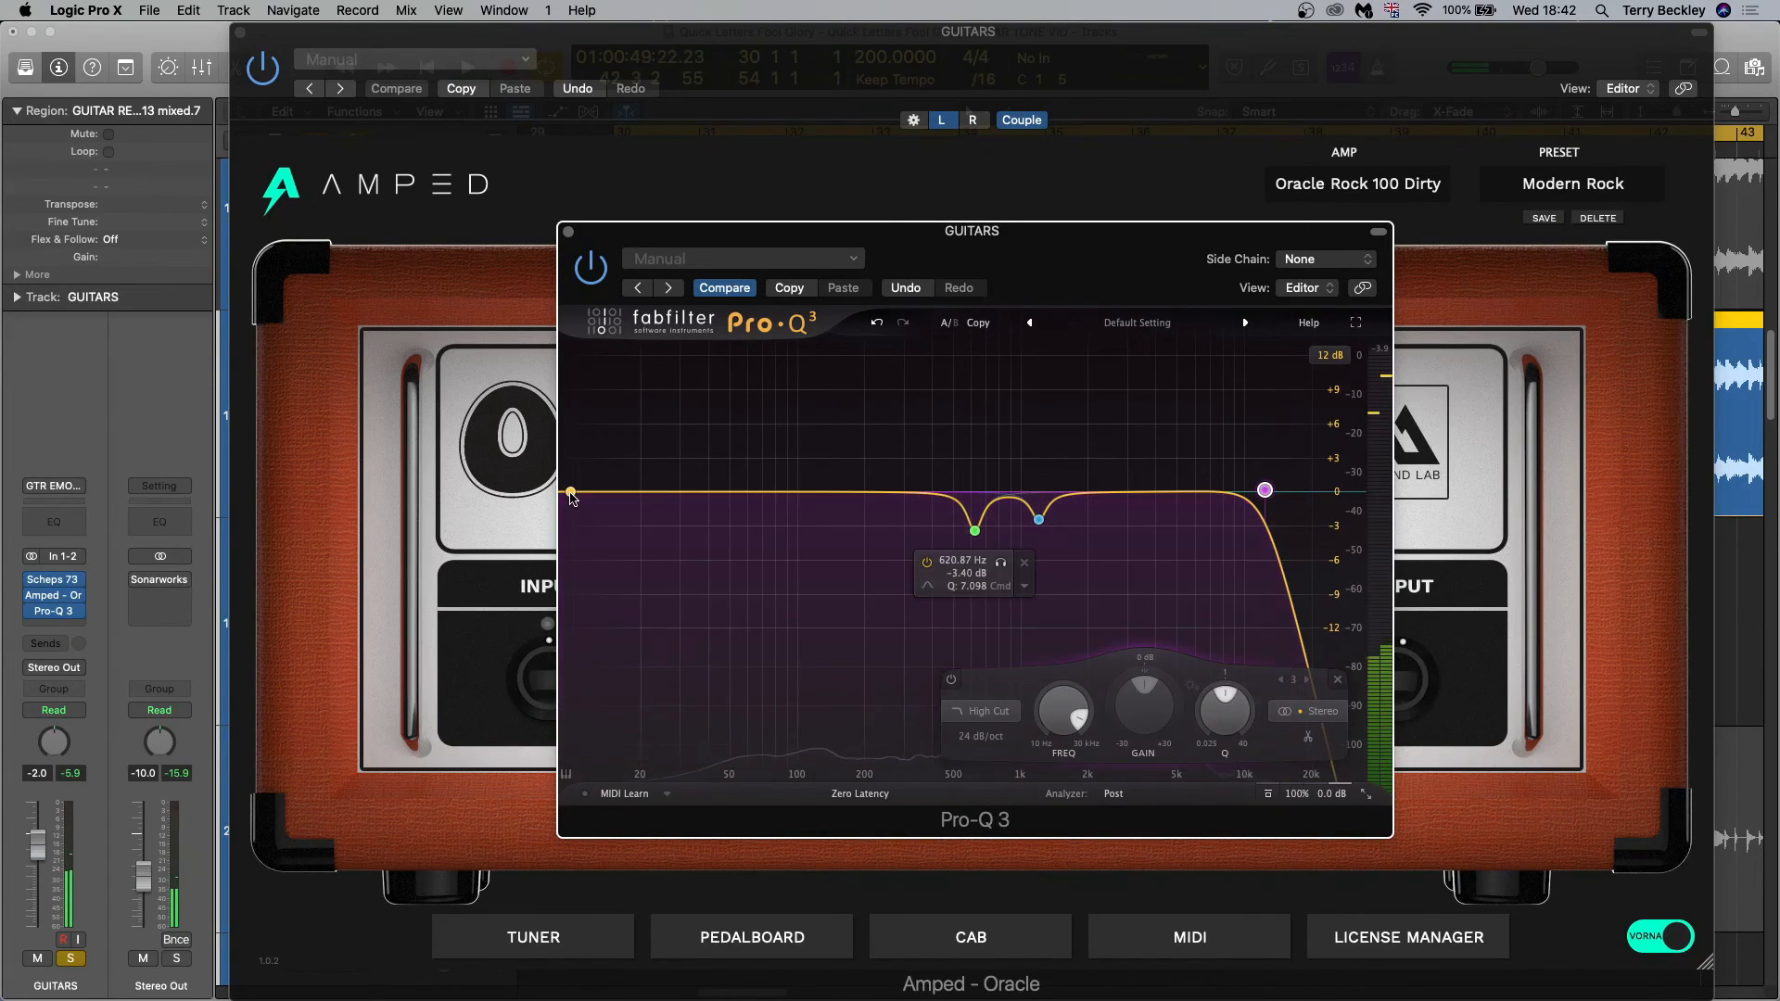
Add a Low Cut band at the bottom of the spectrum, at 13.699 Hz, with a 24 dB/oct slope
left_click_drag(568, 493, 604, 518)
left_click(578, 572)
left_click(615, 592)
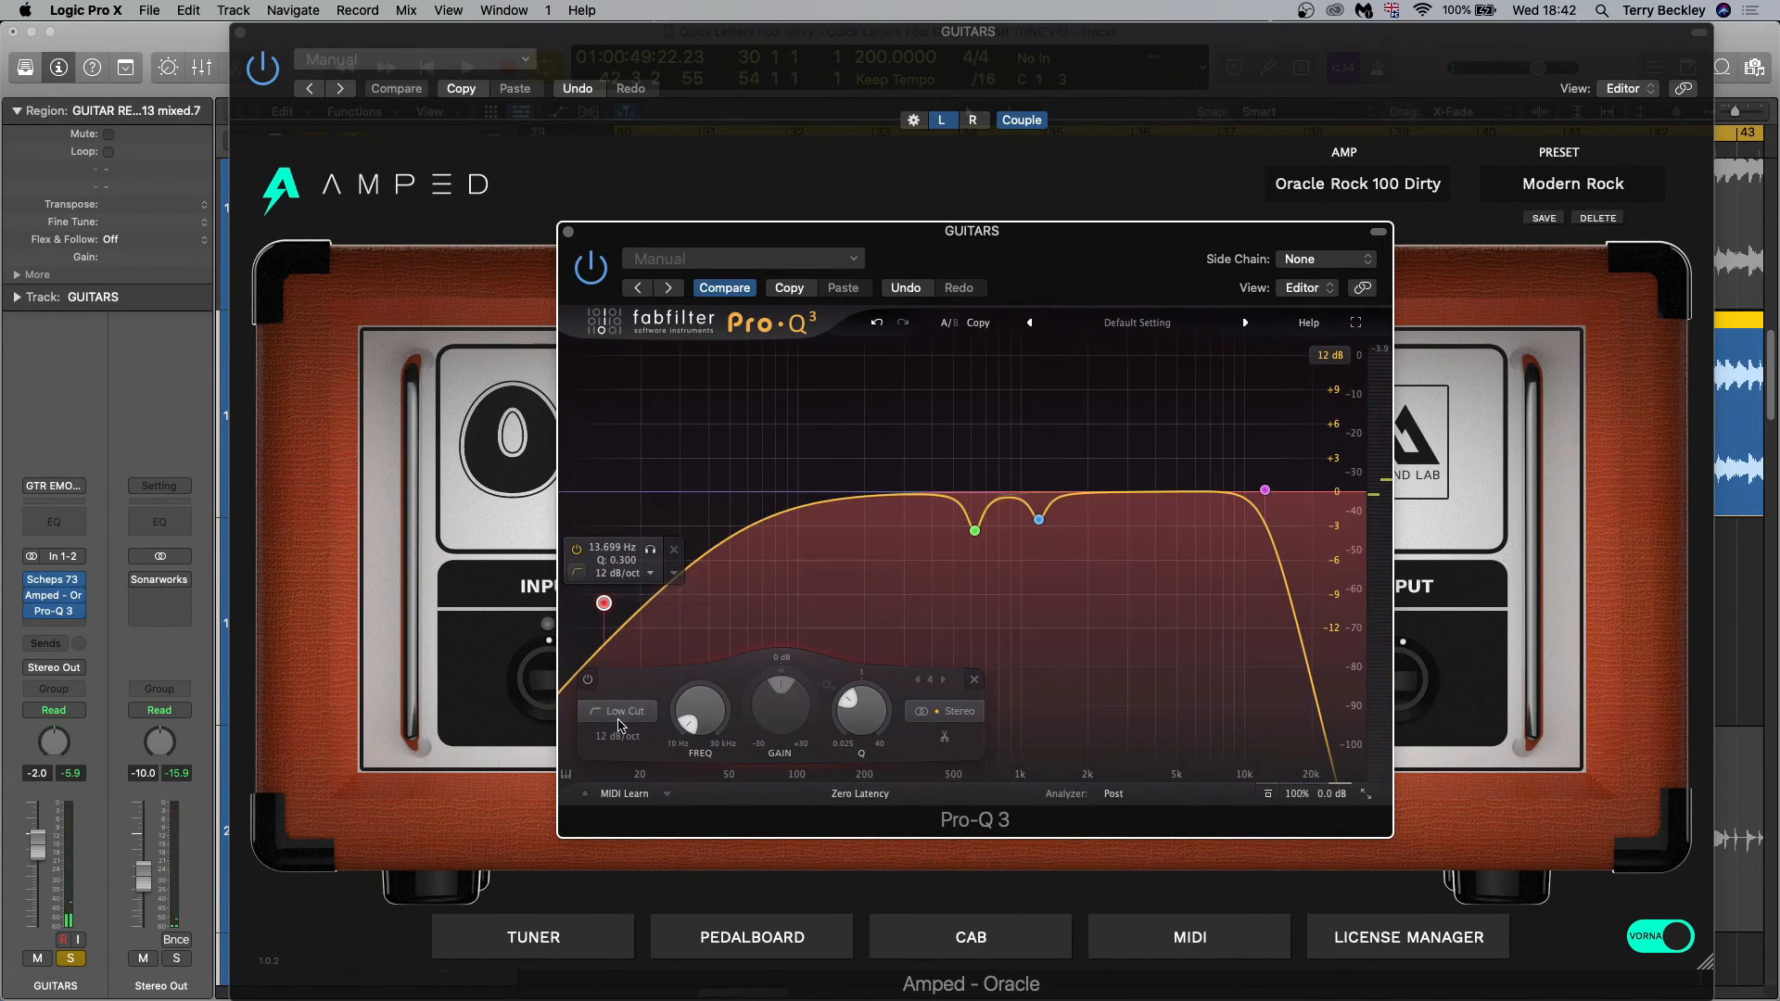
left_click(617, 737)
left_click(634, 811)
Move the low cut to 44.187 Hz with Q 0.399 during playback and toggle its bypass to compare, leaving it enabled
key("space")
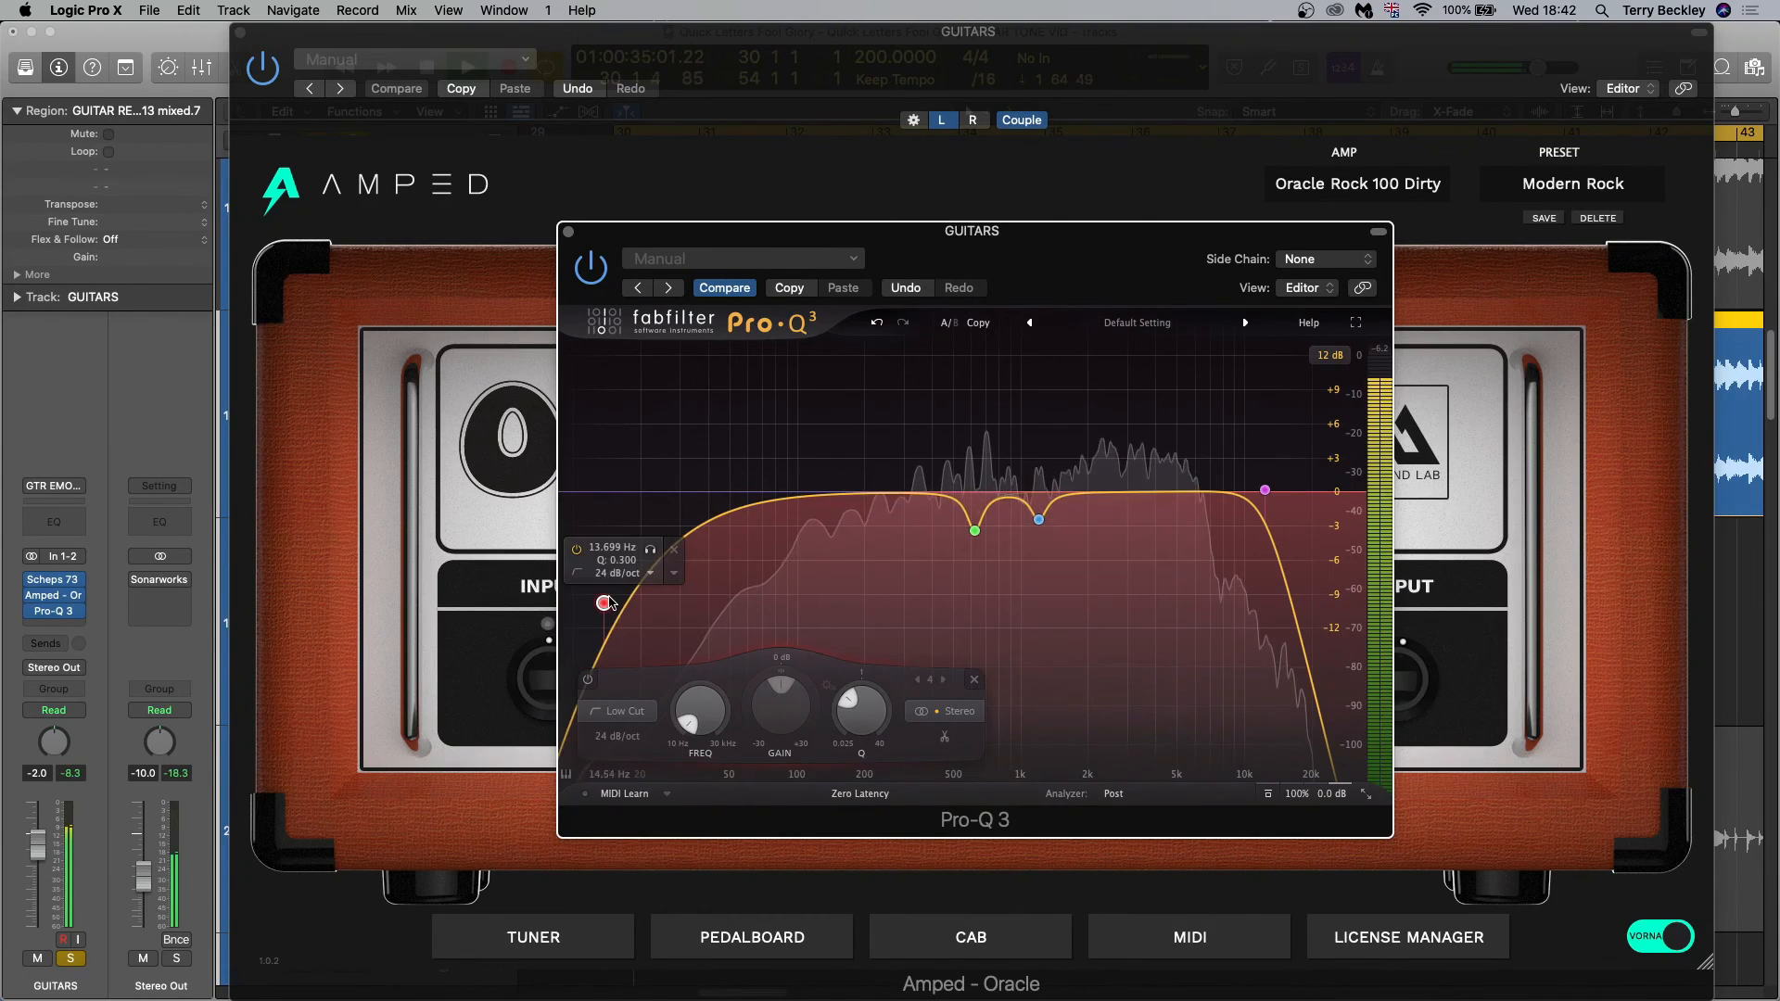
left_click_drag(604, 603, 717, 577)
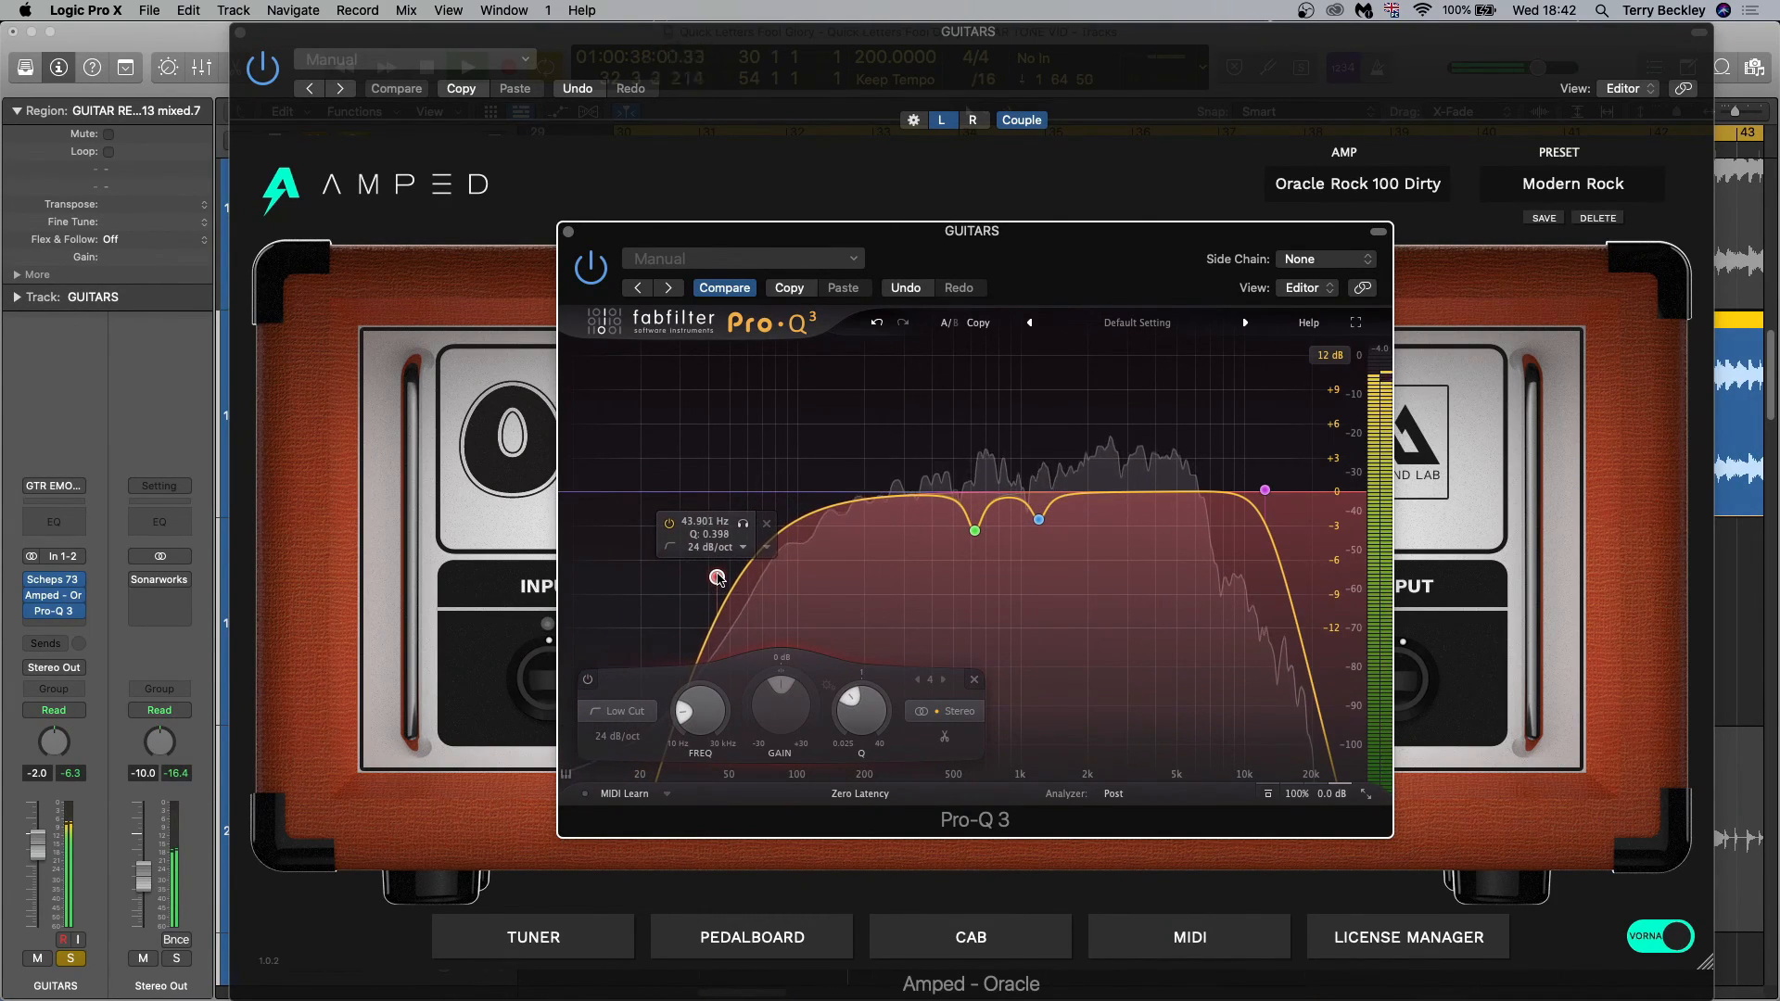
left_click(668, 525)
left_click(669, 525)
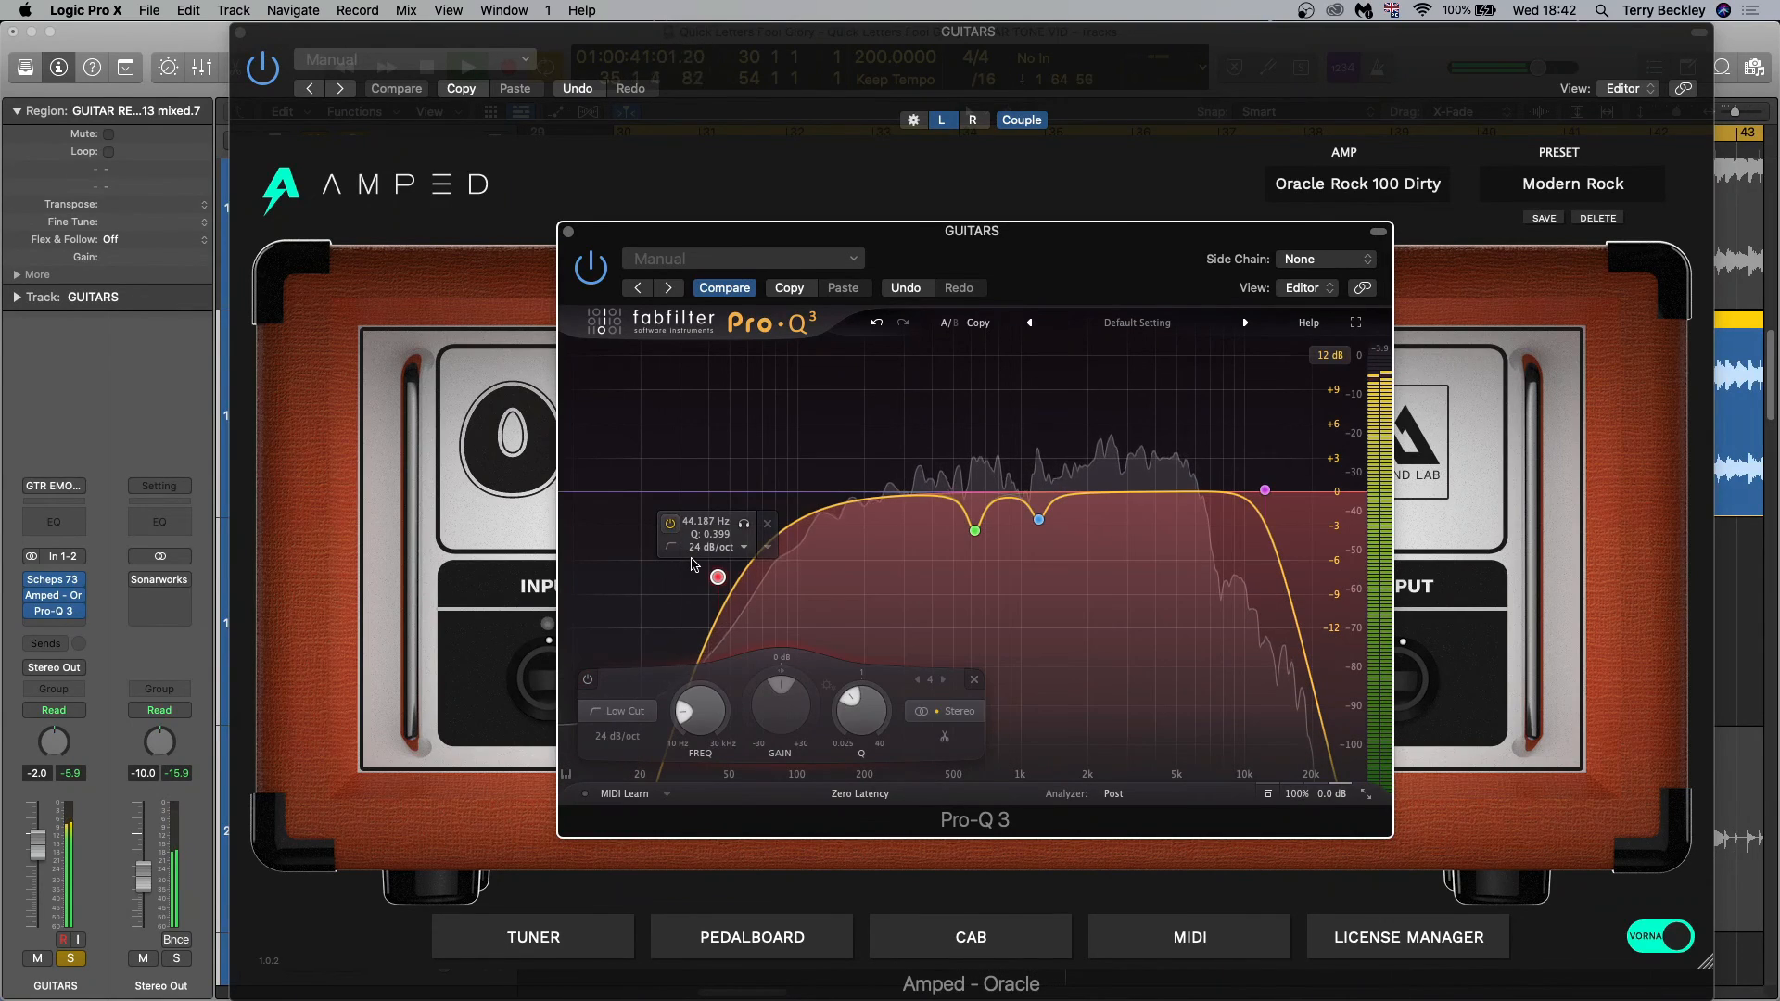
left_click(670, 525)
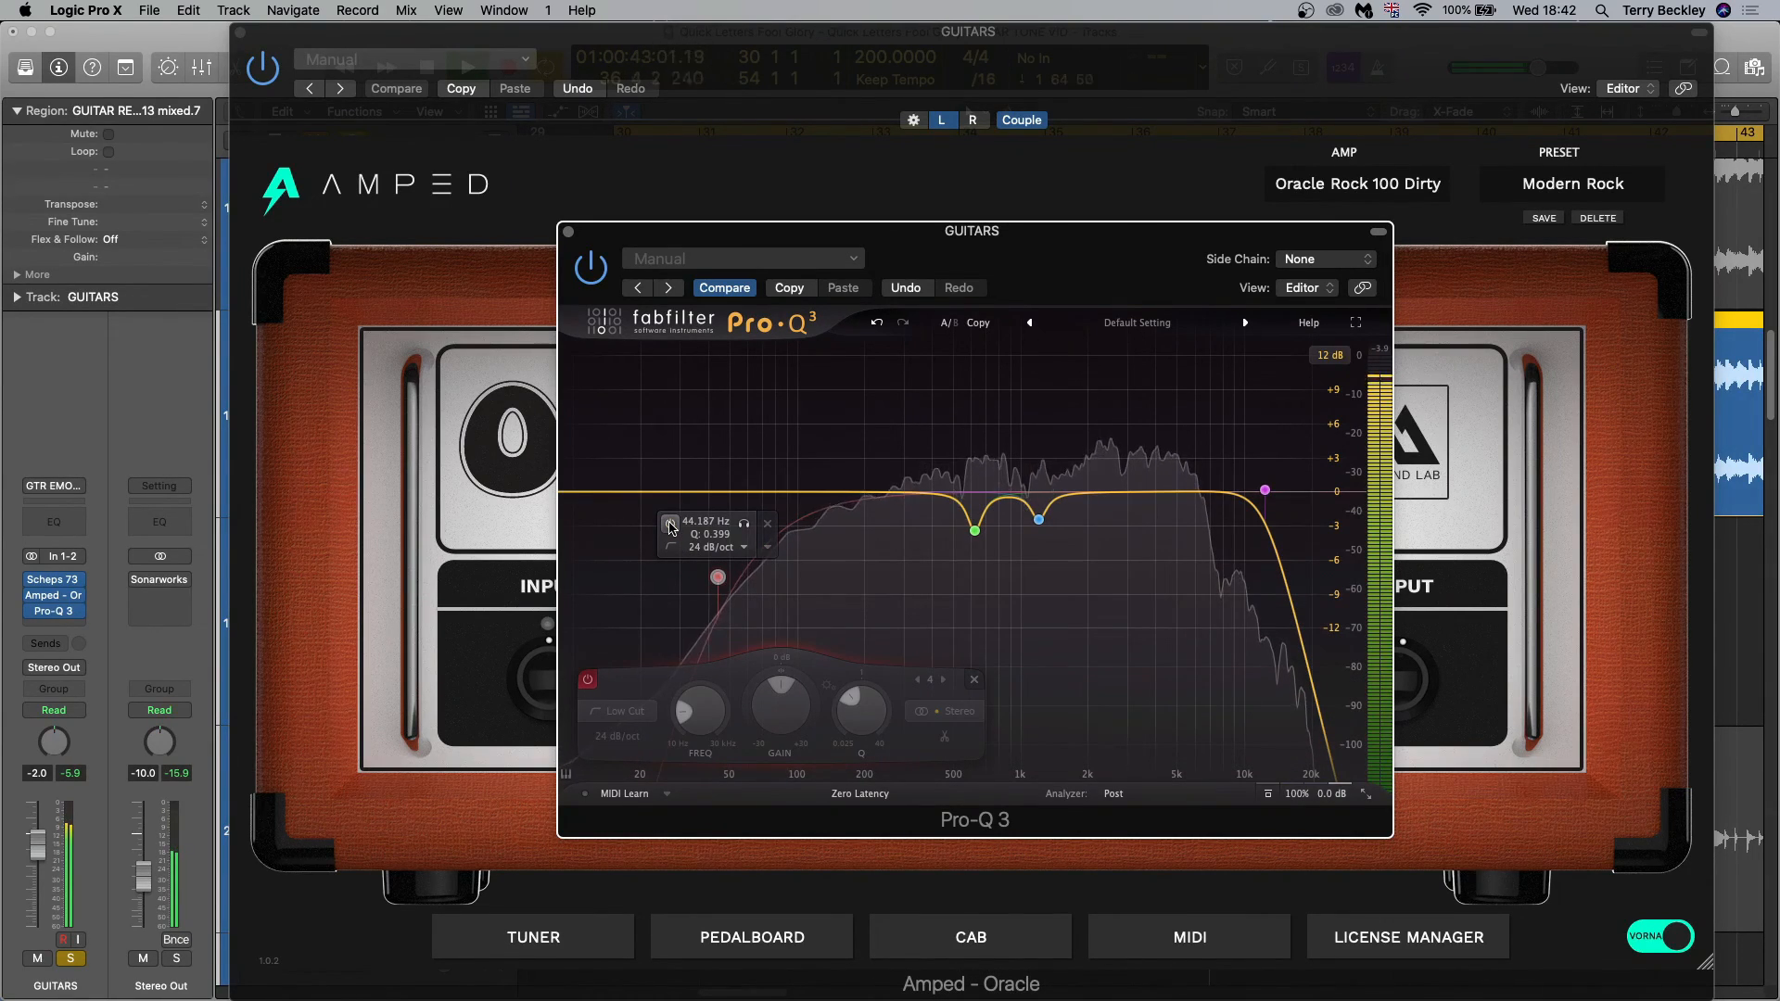
left_click(670, 525)
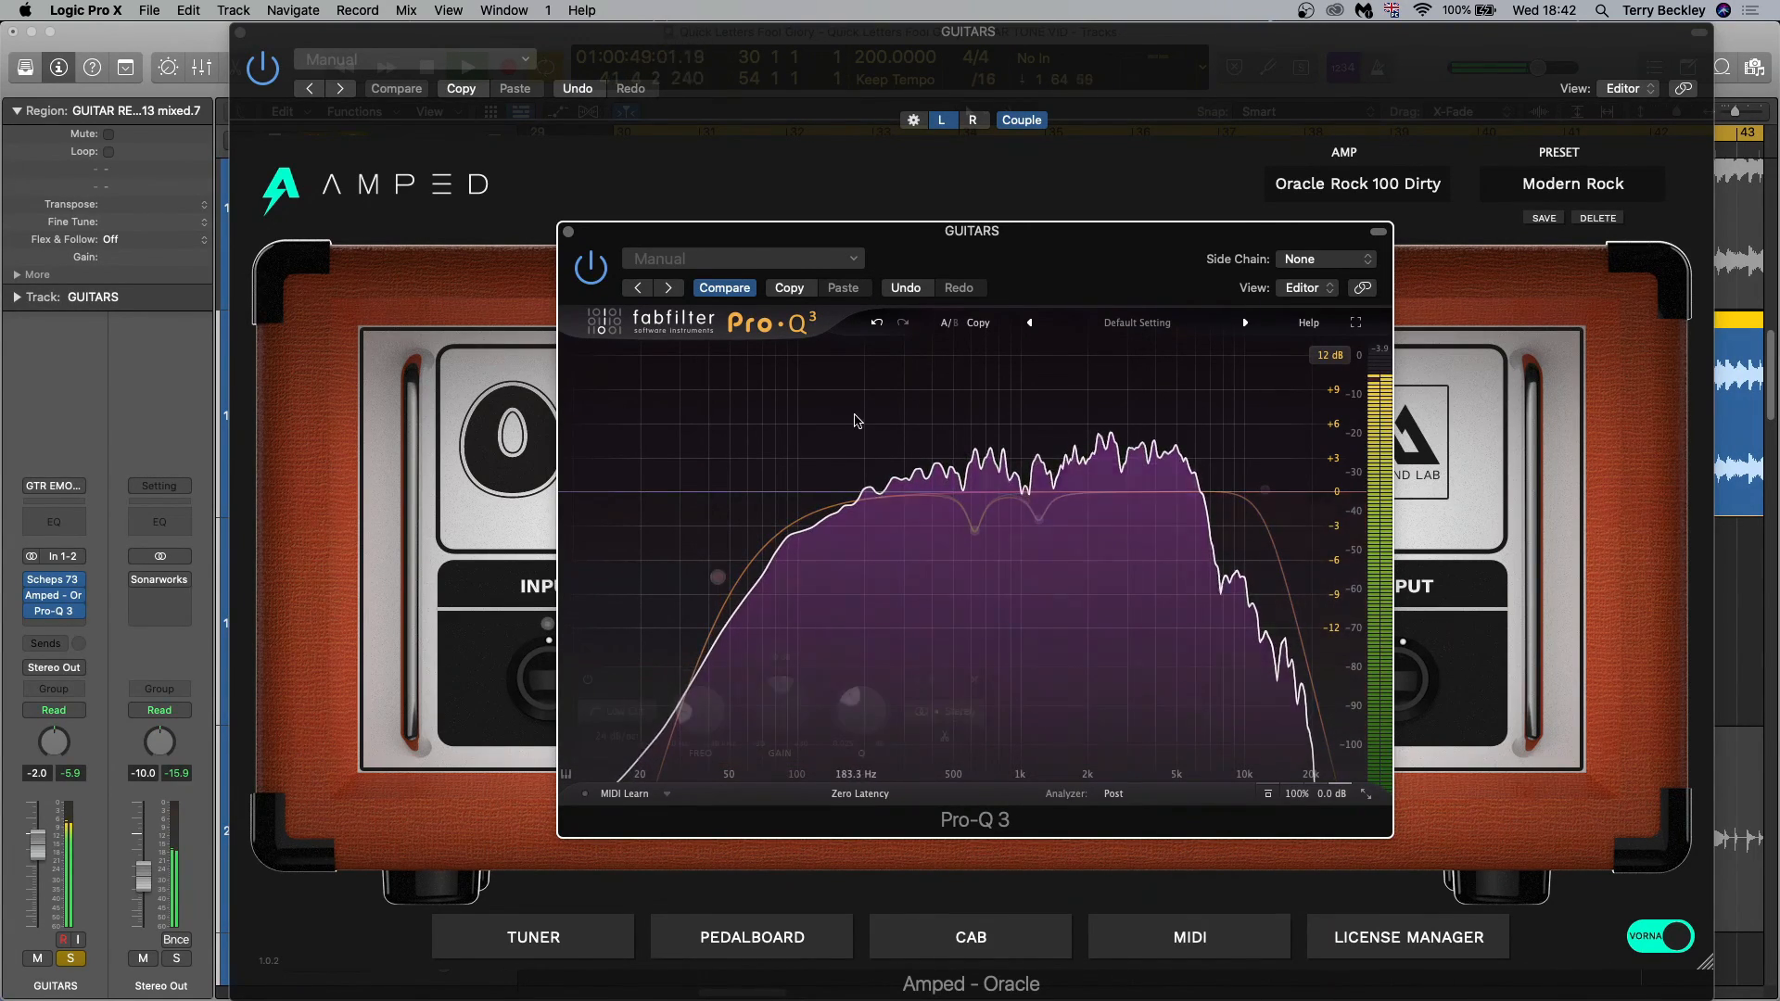
Try a bell boost of about 1.9 dB near 126 Hz, delete that band and stop playback
left_click_drag(842, 507, 820, 474)
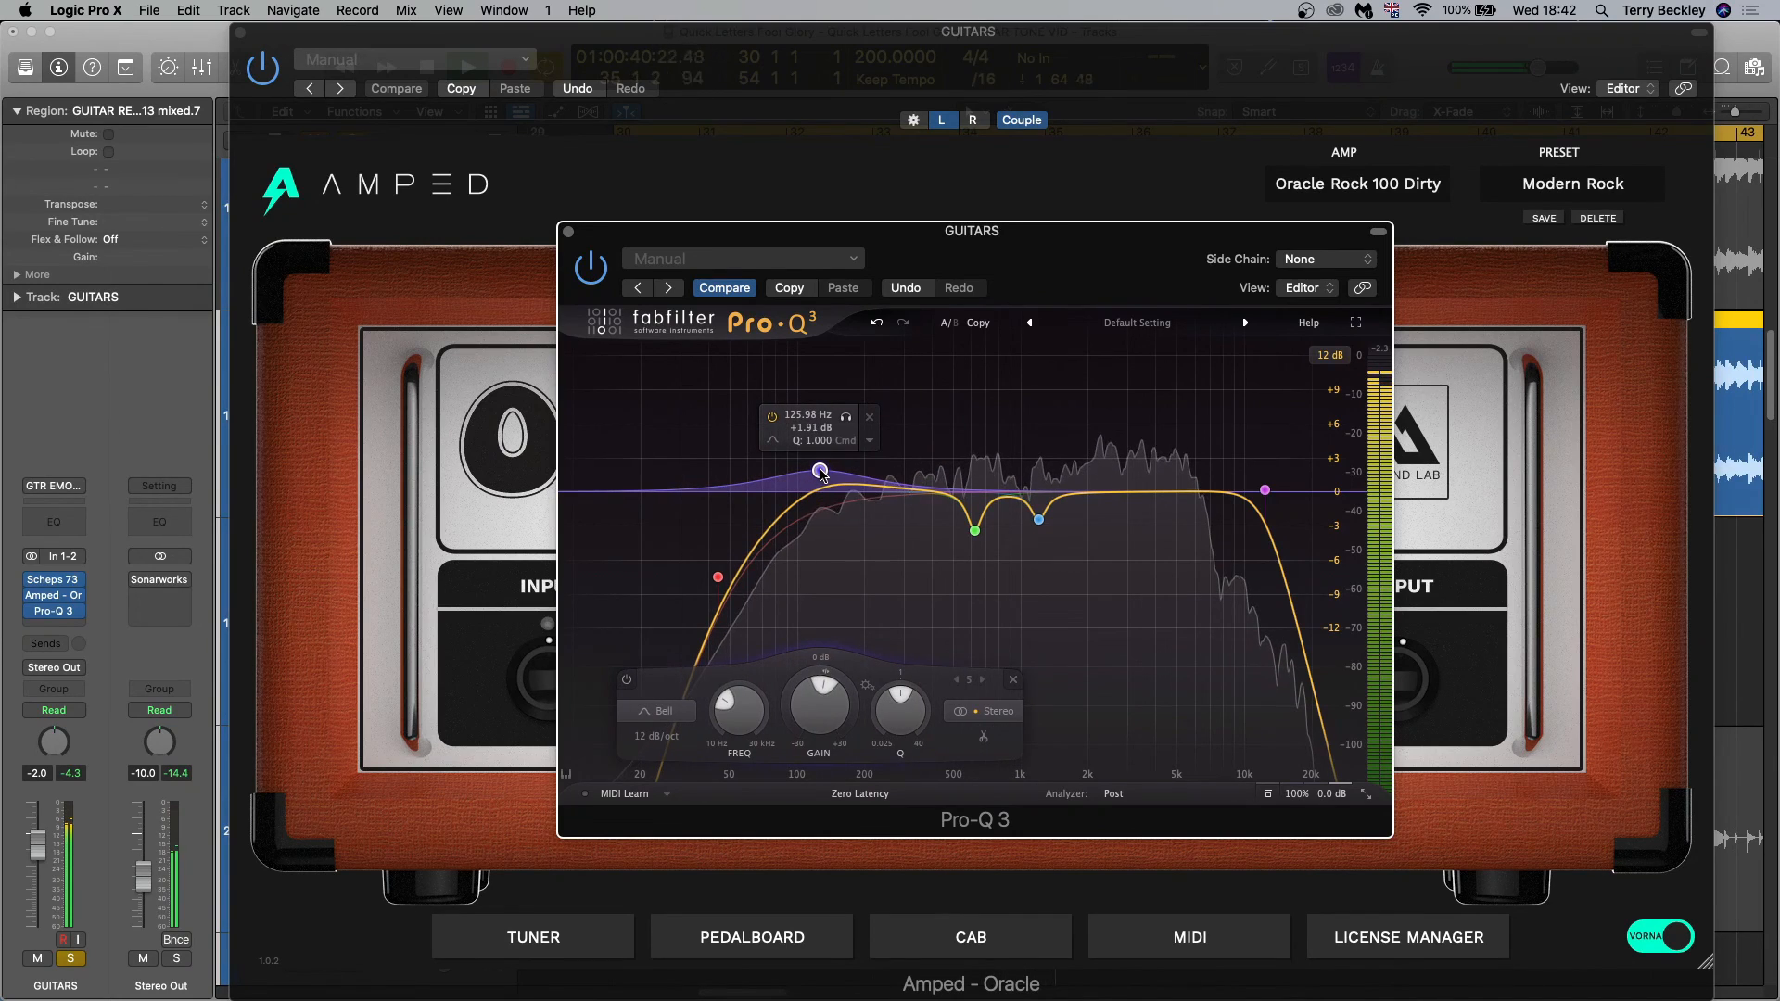
left_click(870, 416)
key("space")
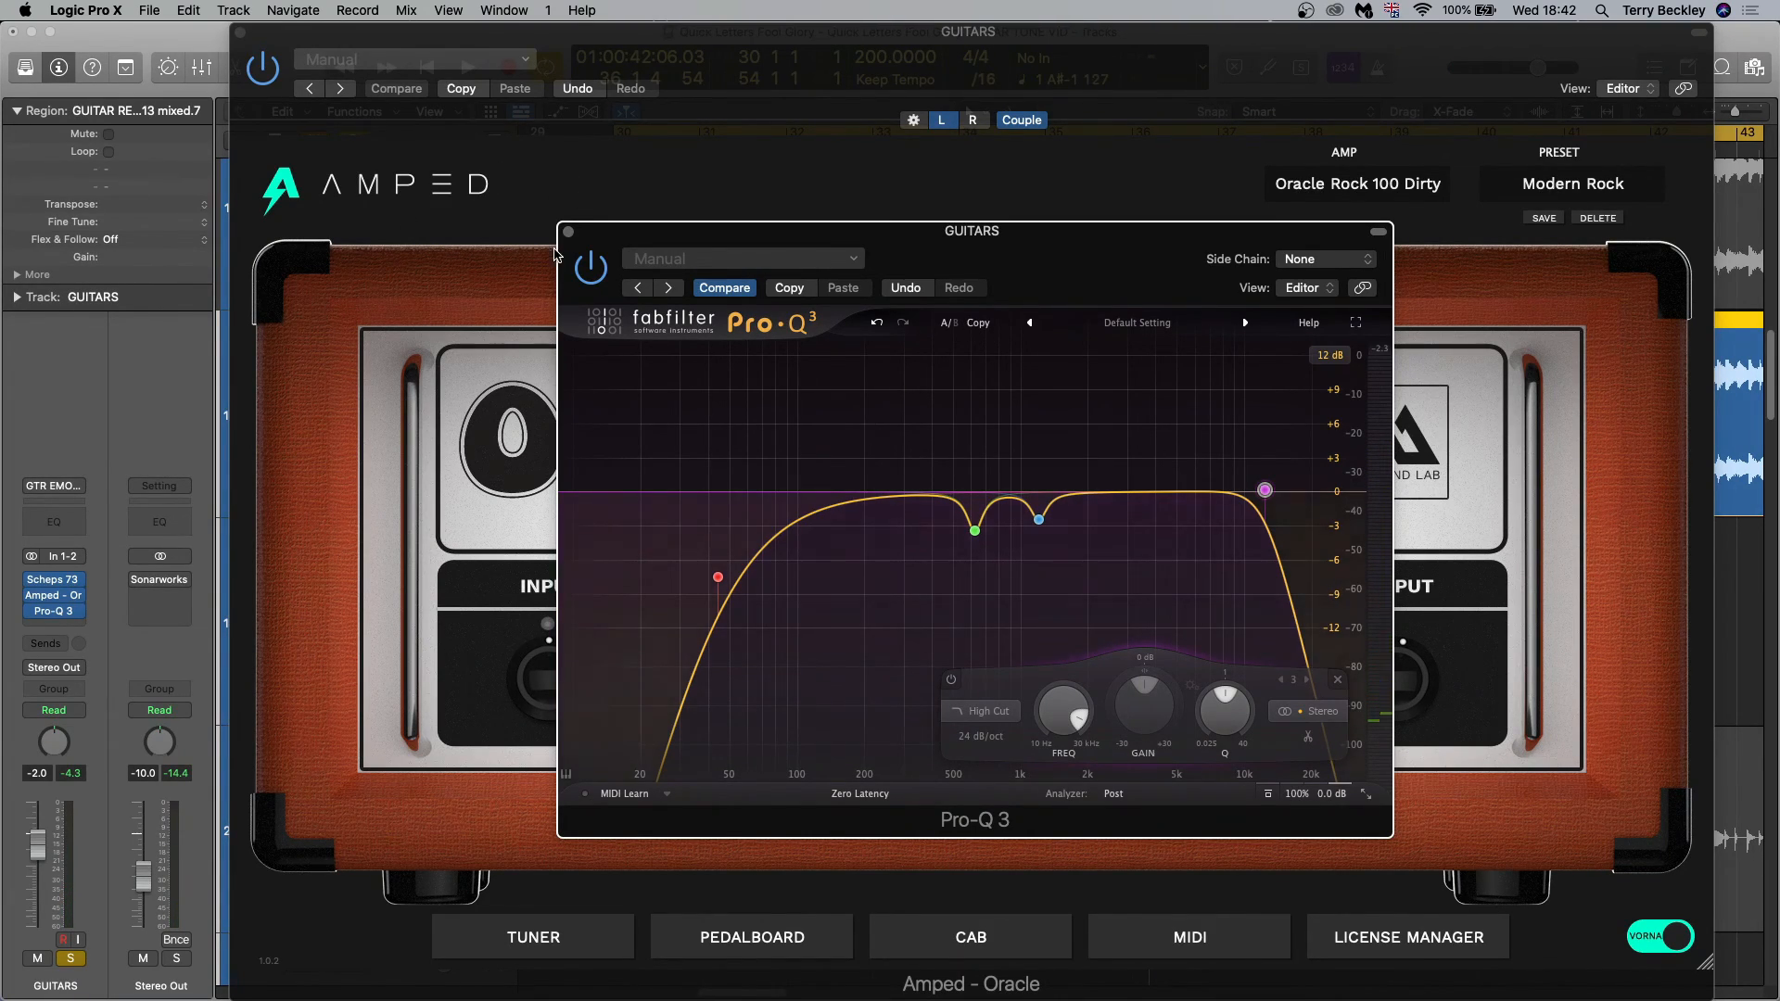
Play the section with the BASS track soloed alongside the guitars to check the equalized tone
key("space")
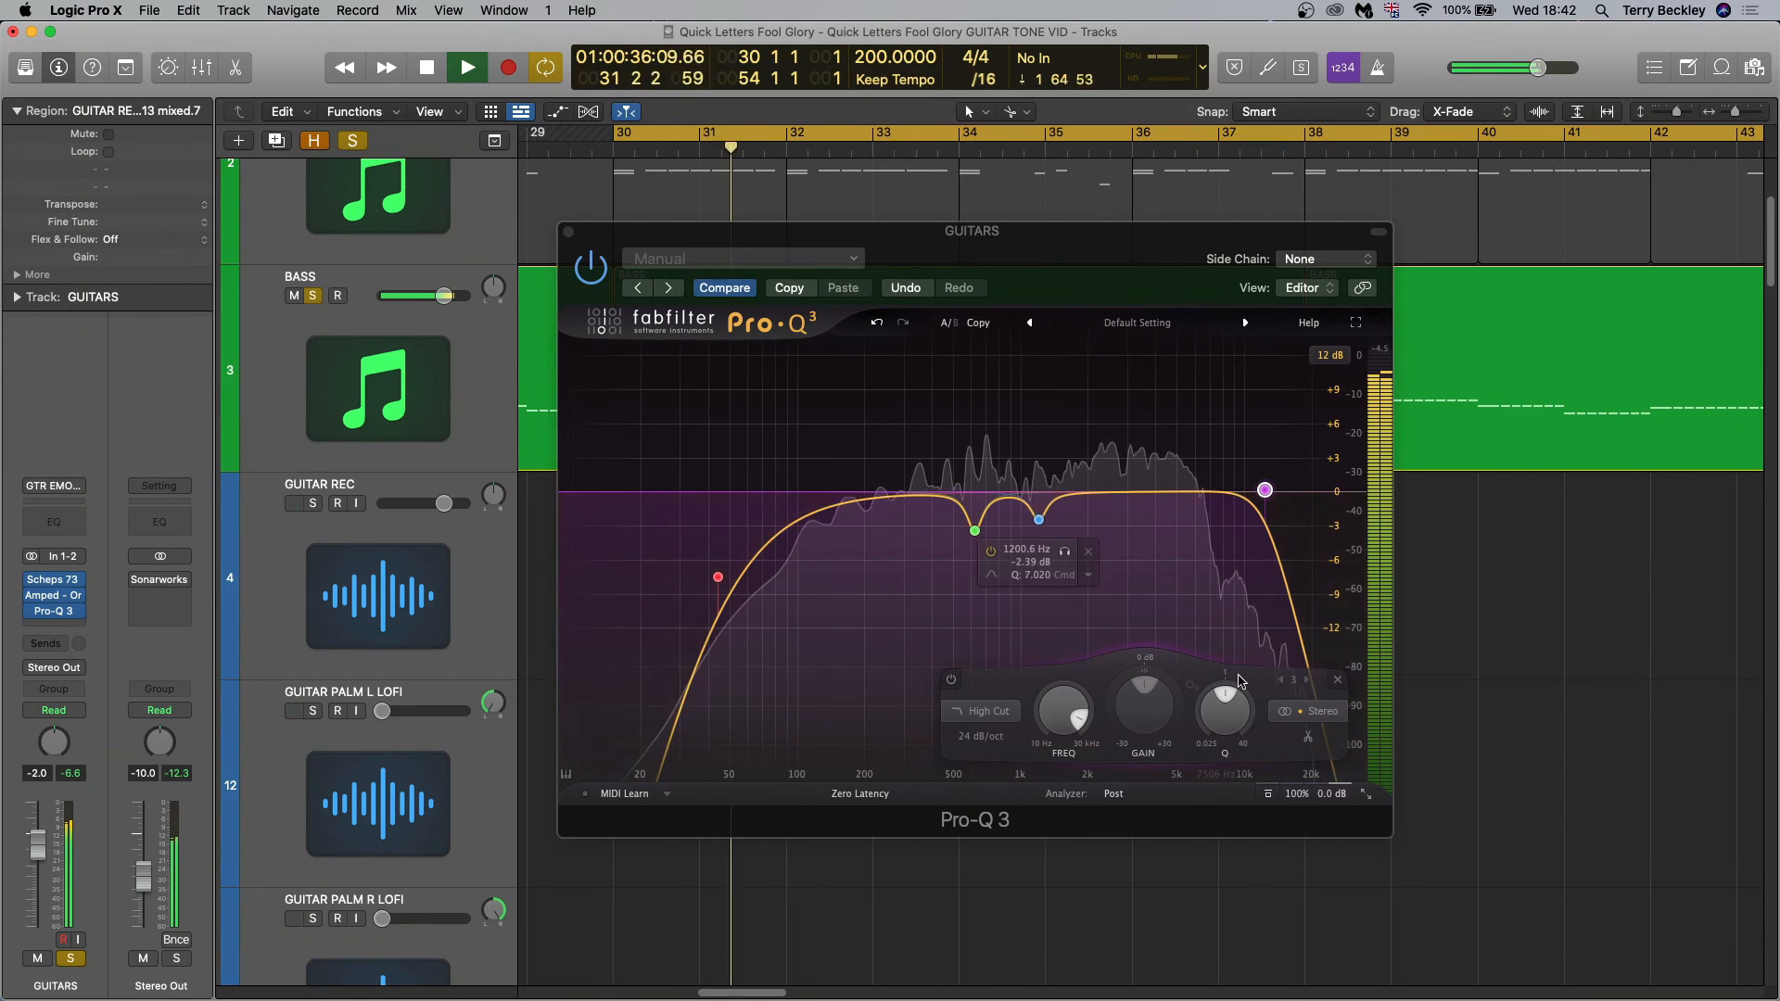
Toggle the Pro-Q 3 global bypass during playback to compare, leave the EQ enabled, then stop playback and close it
left_click(1268, 795)
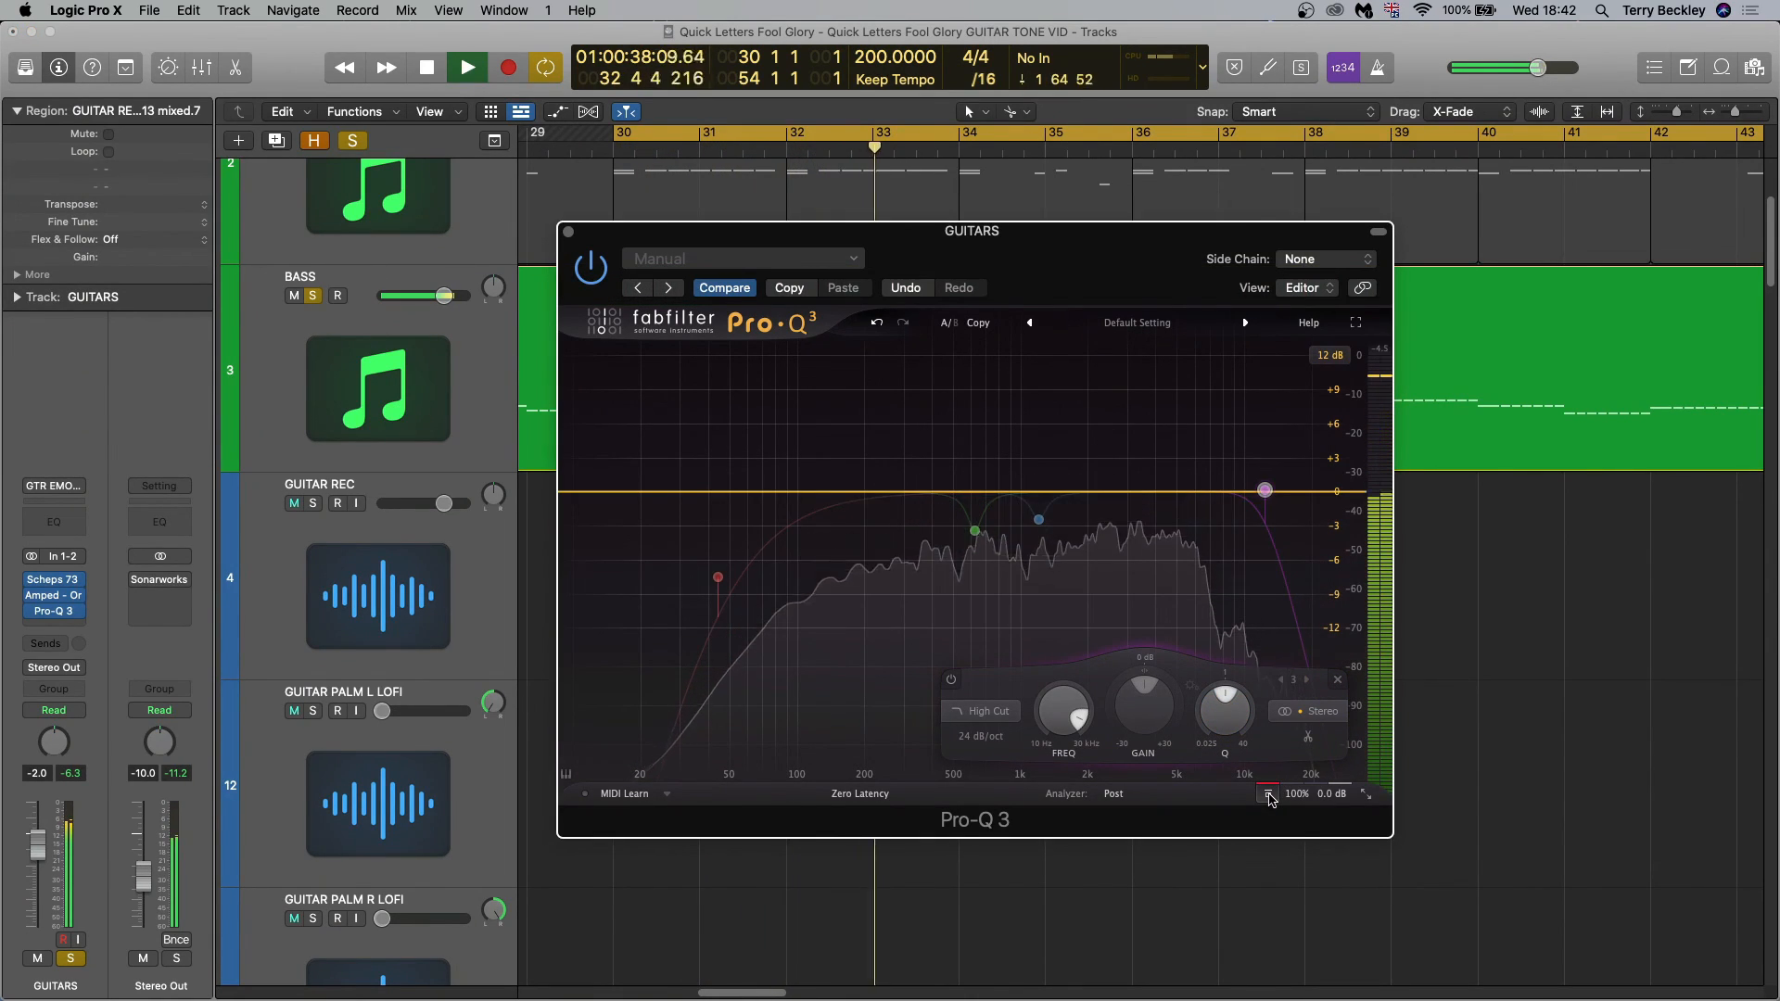
left_click(1268, 796)
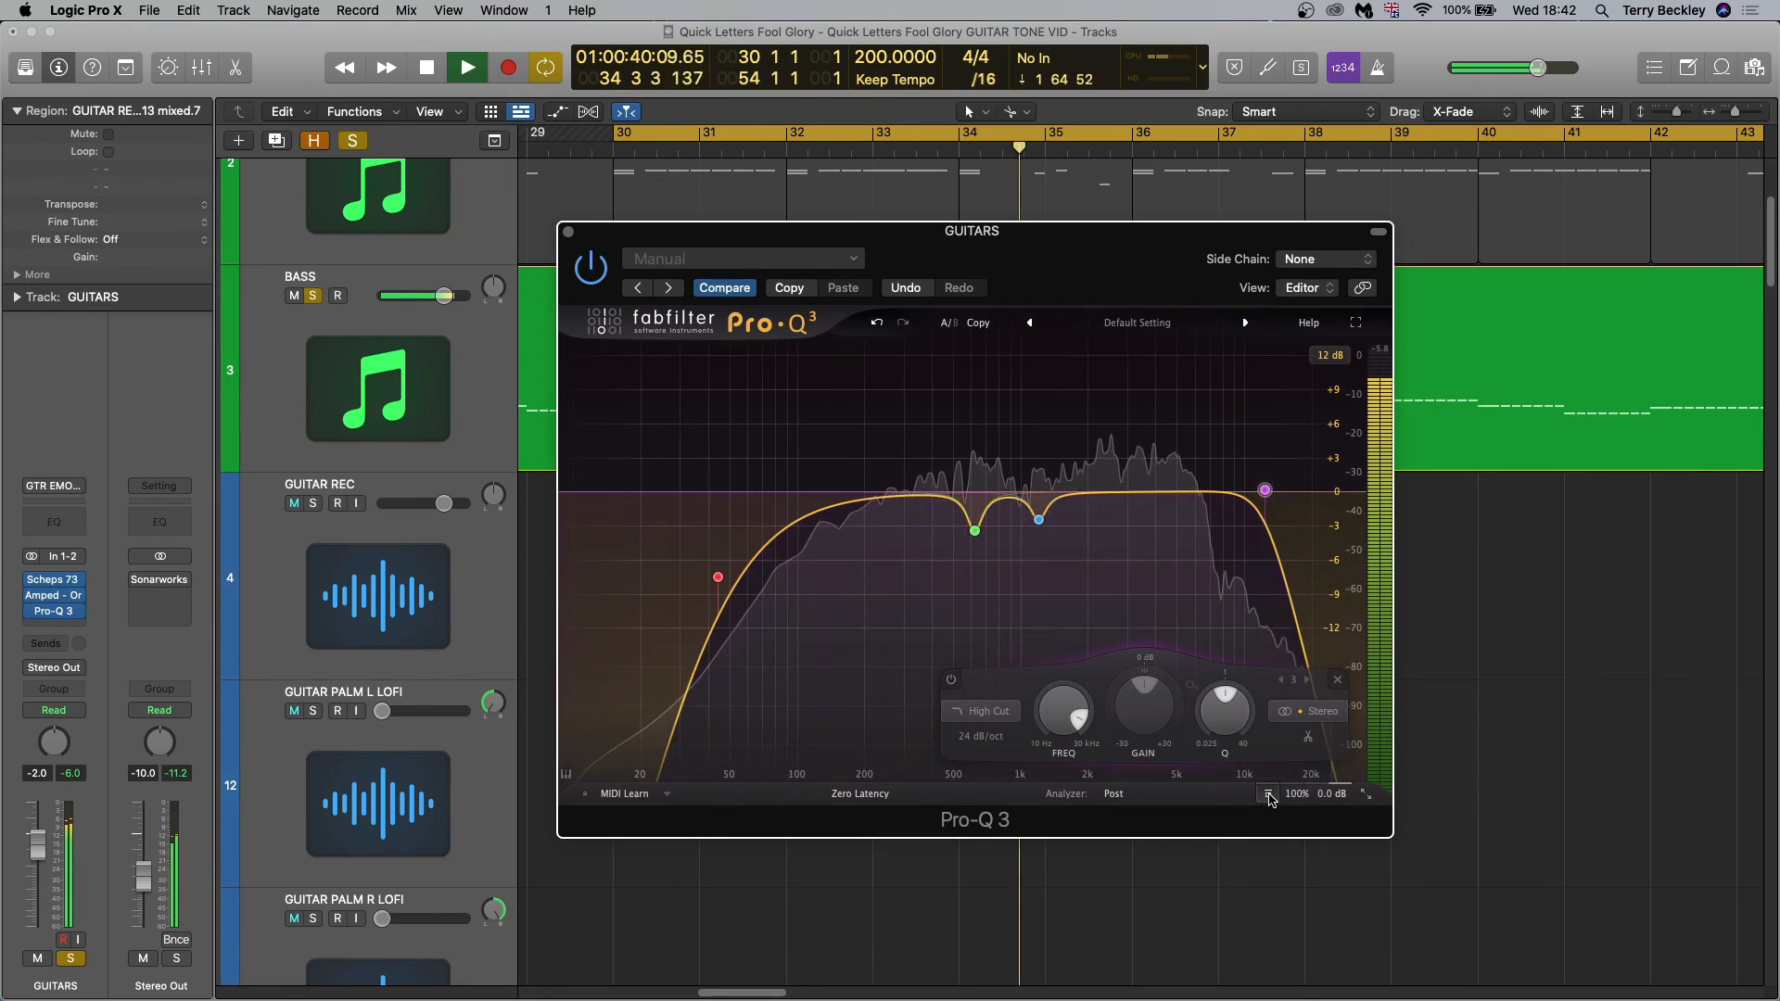
left_click(1268, 795)
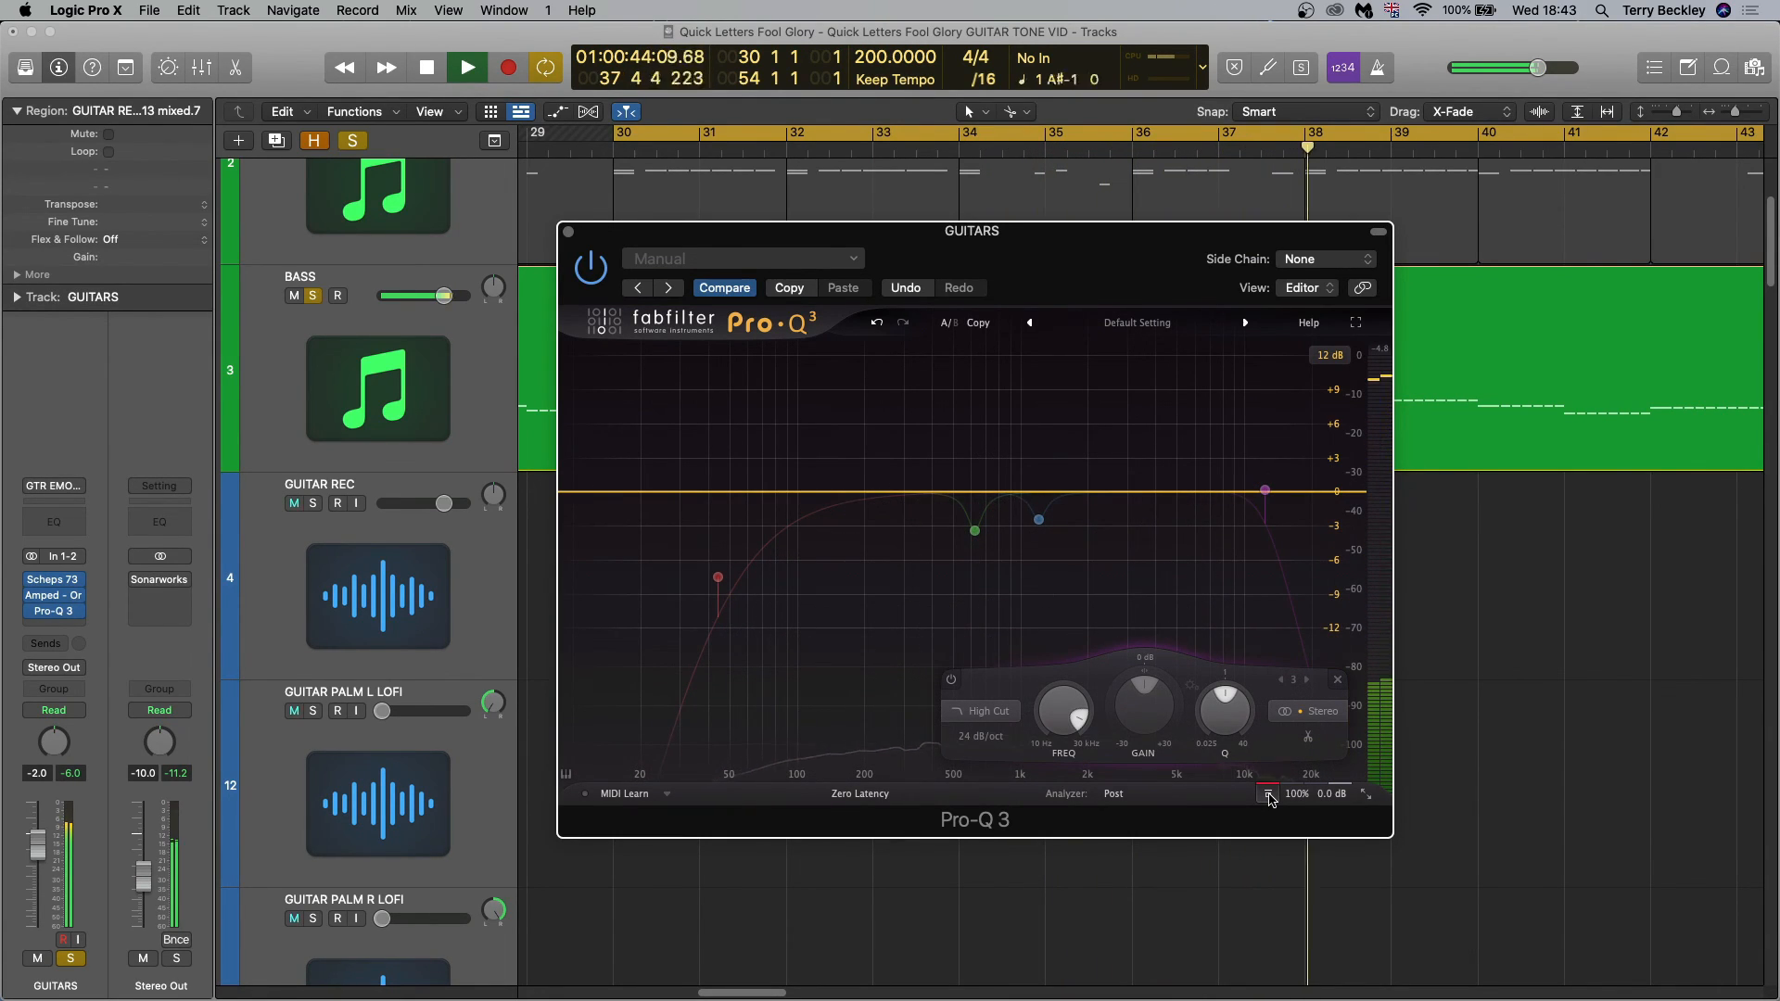
left_click(1268, 795)
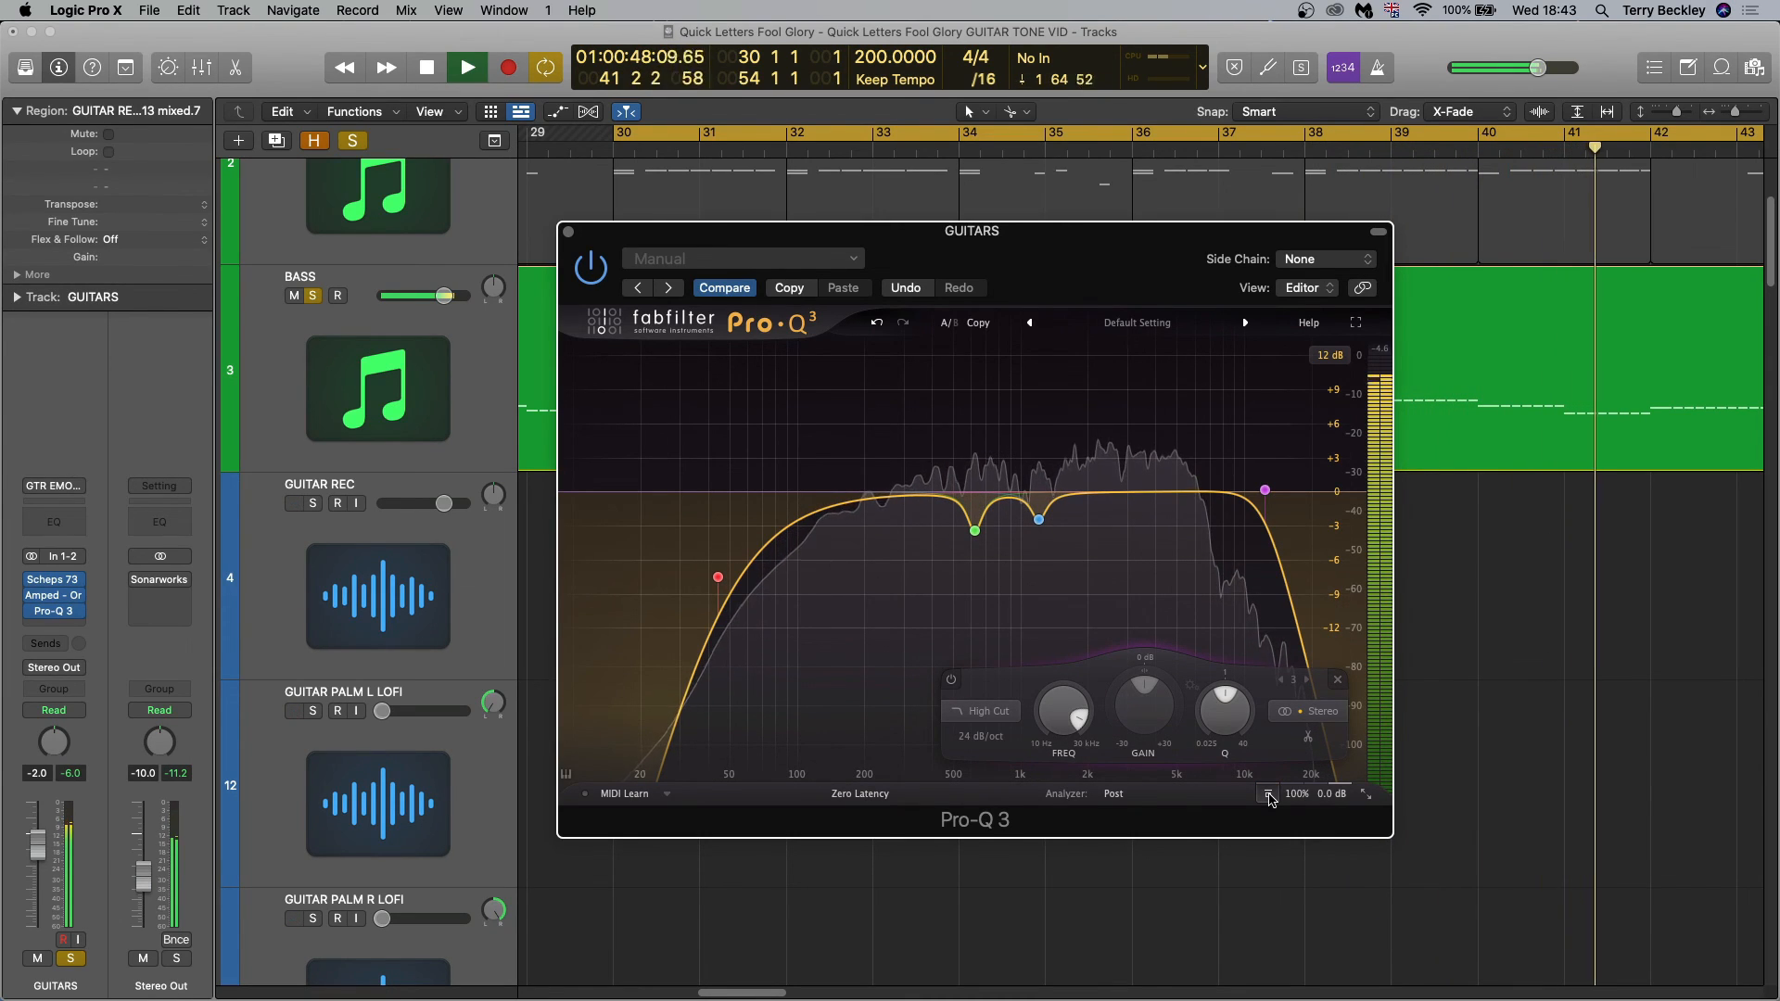
key("space")
left_click(569, 233)
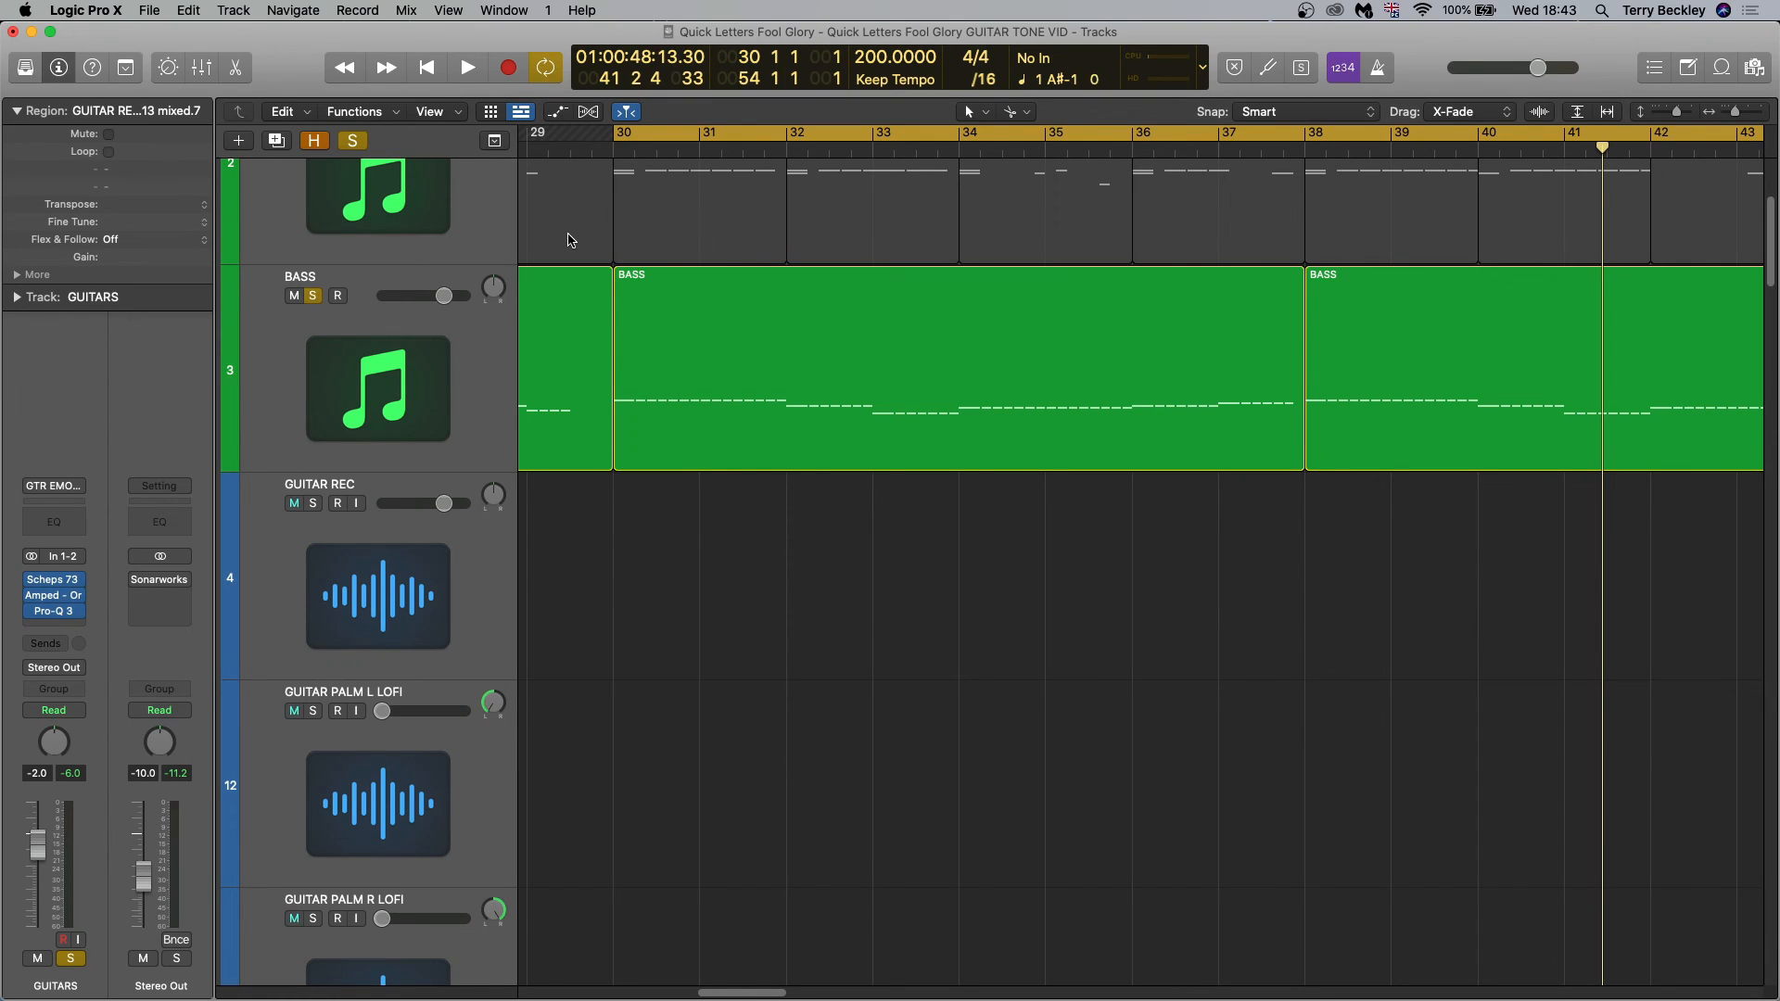
Solo the SHELLS and CYMBALS tracks so the drums play alongside the bass and guitars
scroll(313, 582, "down", 4)
scroll(312, 582, "up", 3)
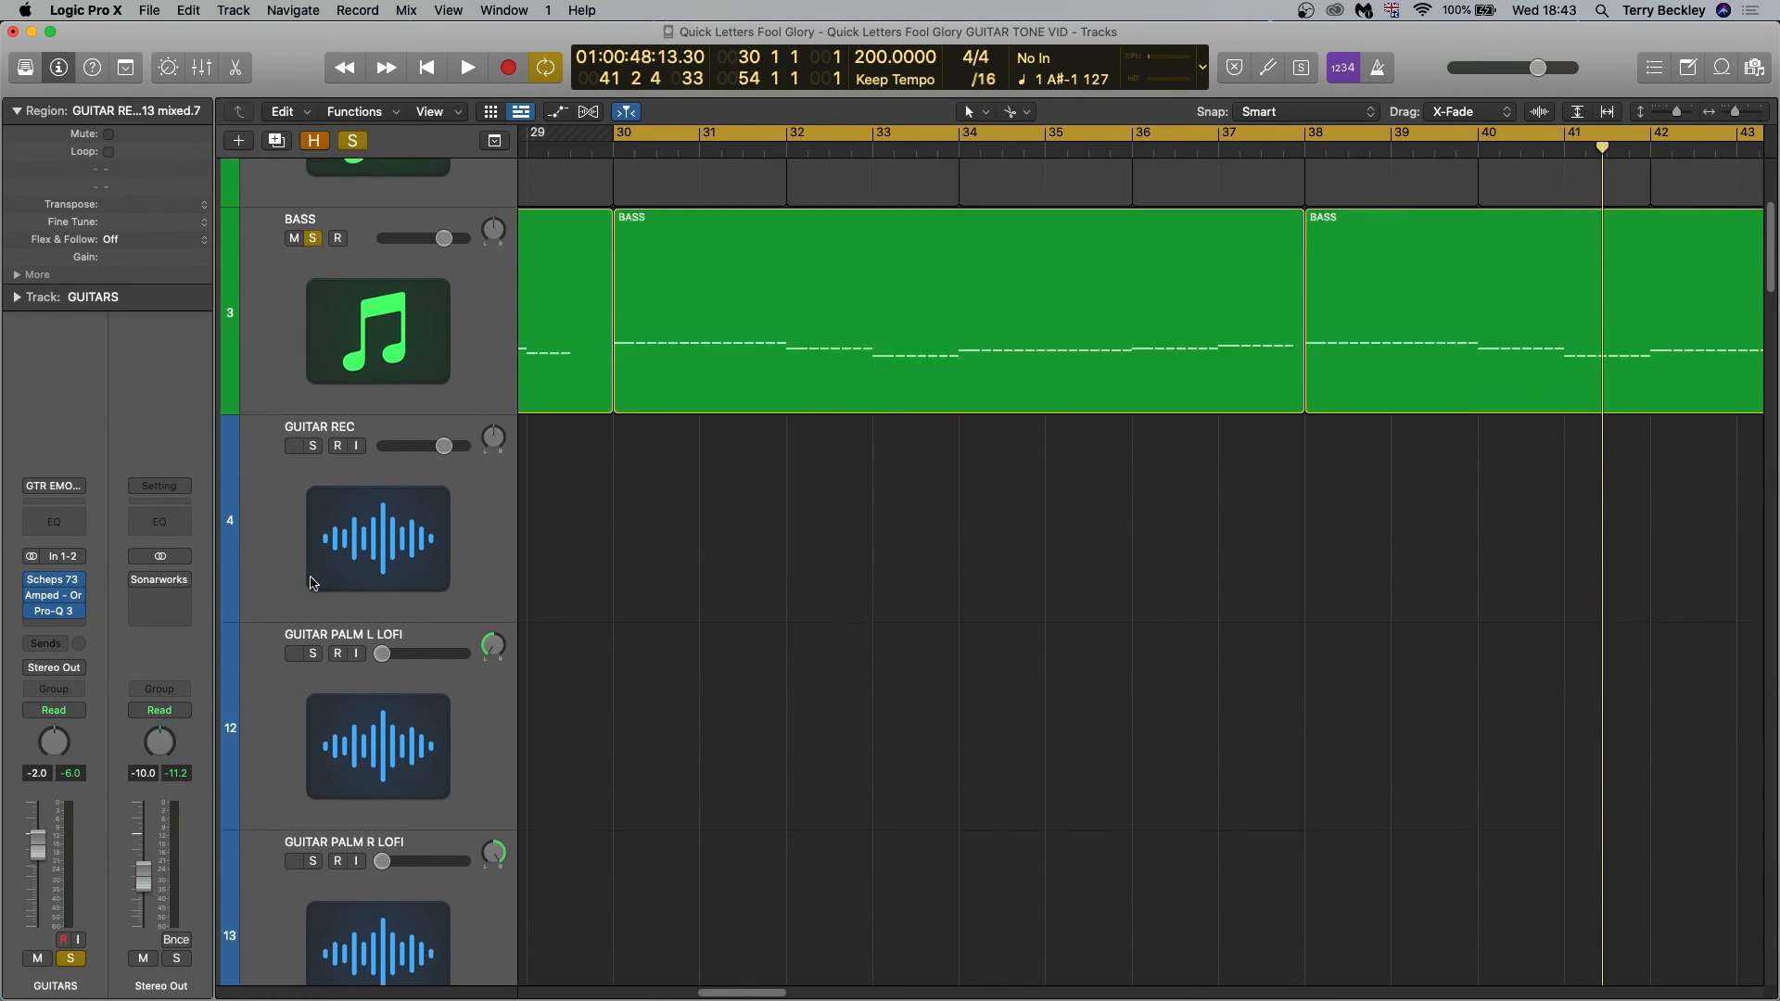
scroll(407, 335, "up", 8)
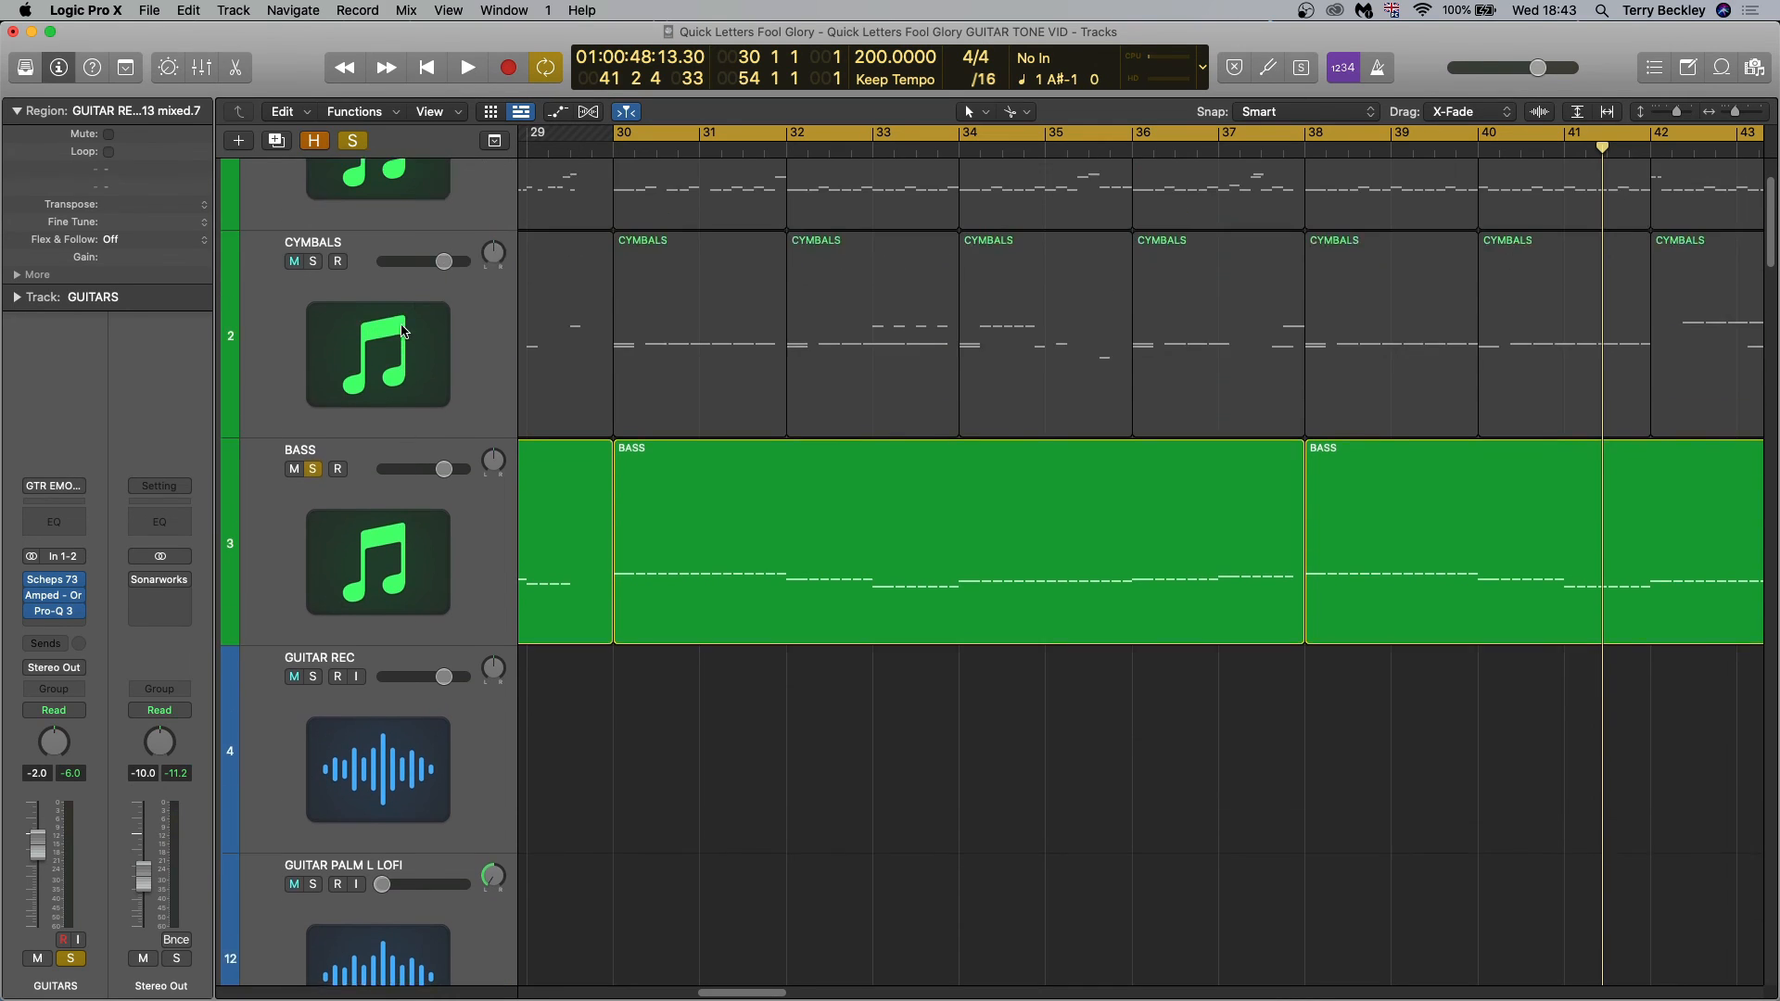
left_click(312, 189)
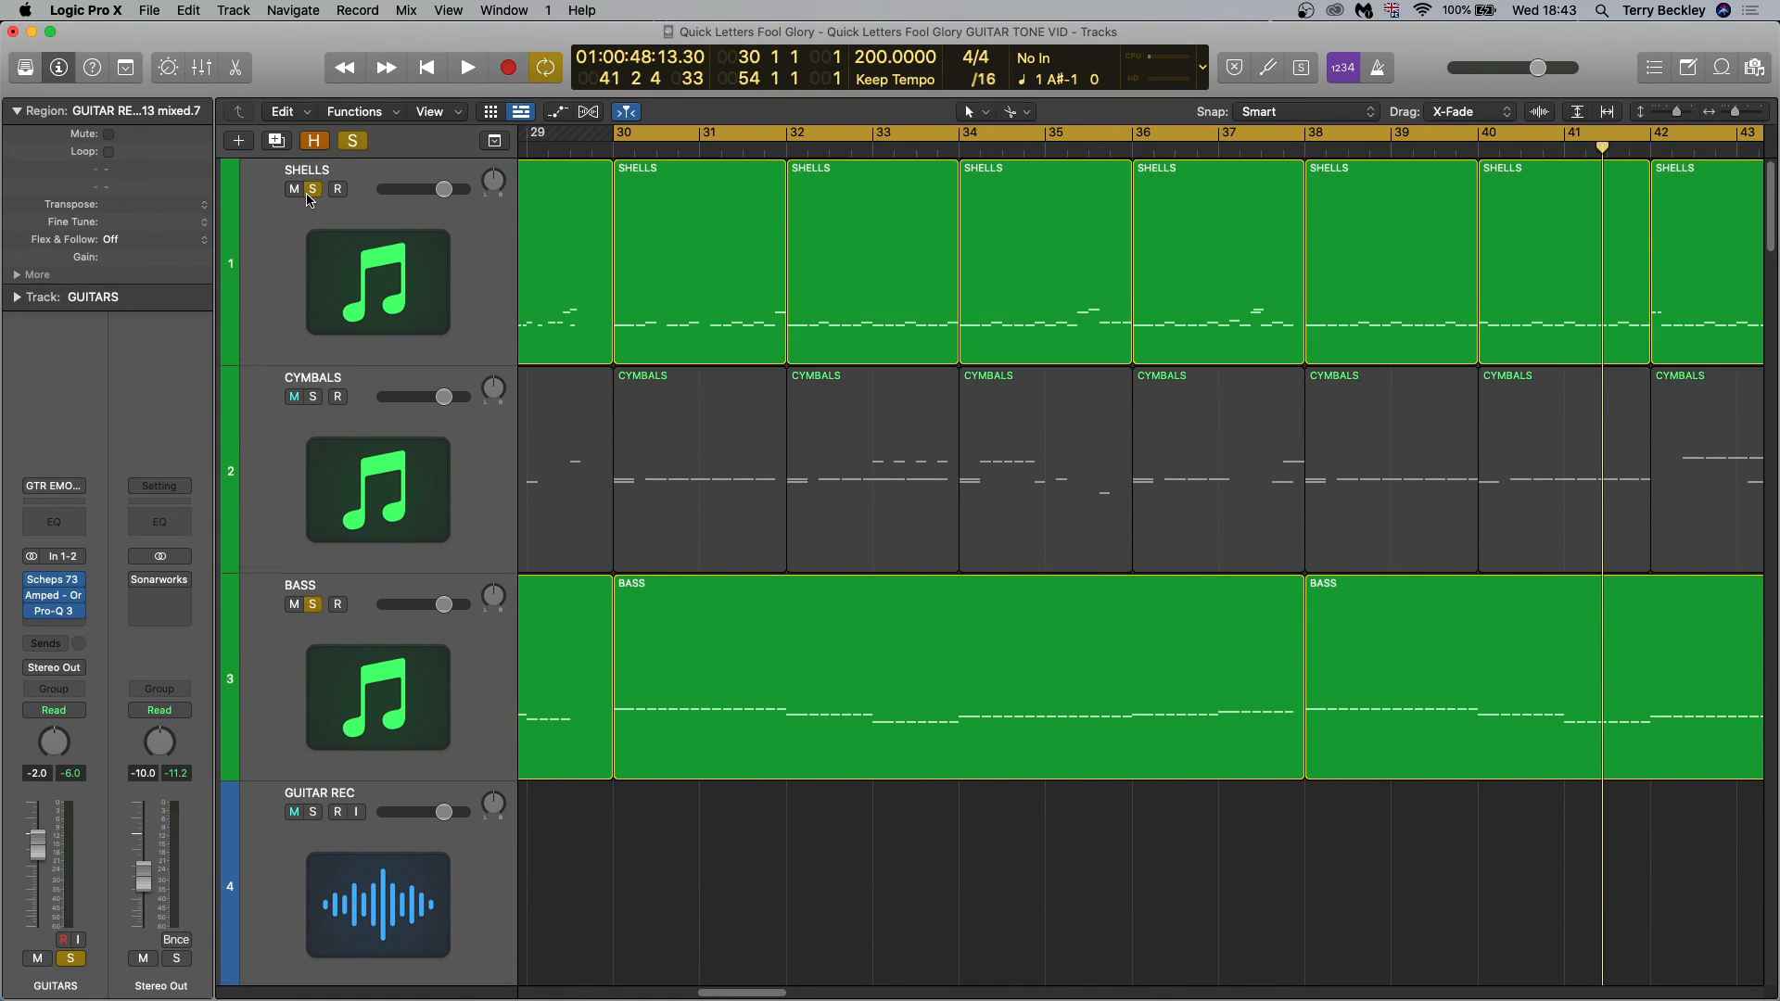
left_click(312, 397)
Insert a stereo Plugin Alliance Maag EQ4 after Pro-Q 3 on the soloed GUITARS track
scroll(315, 398, "down", 2)
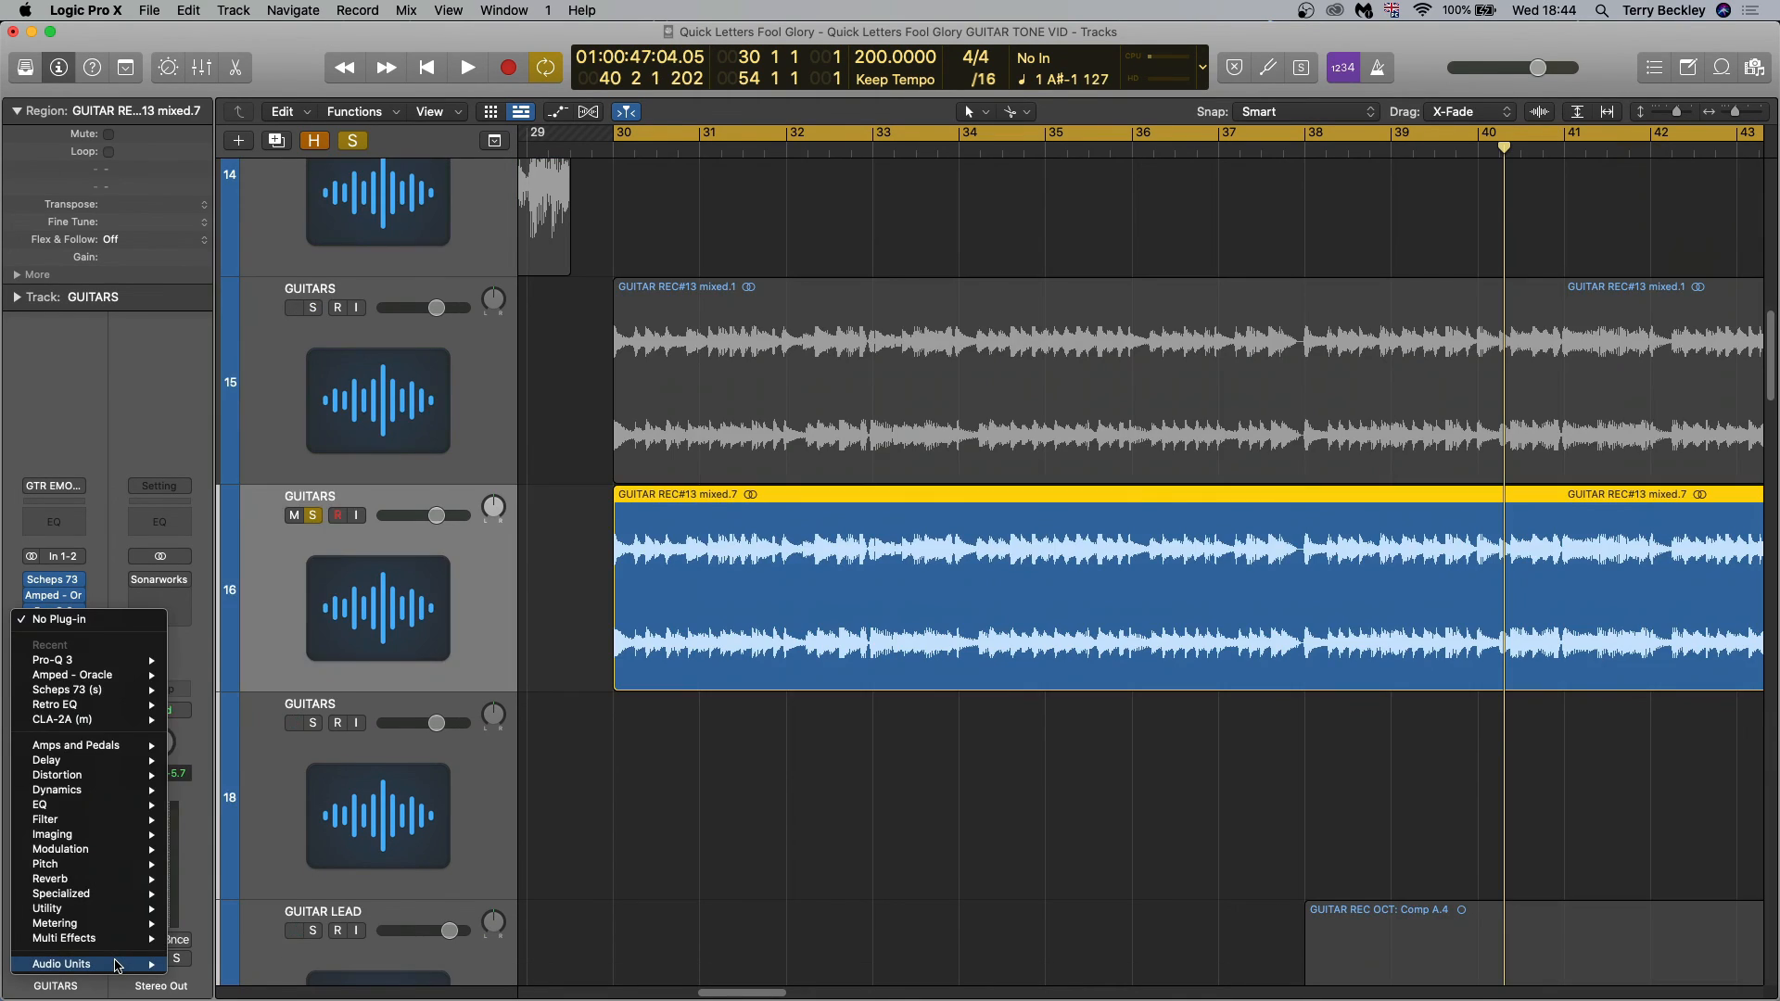
mouse_move(61, 964)
mouse_move(309, 762)
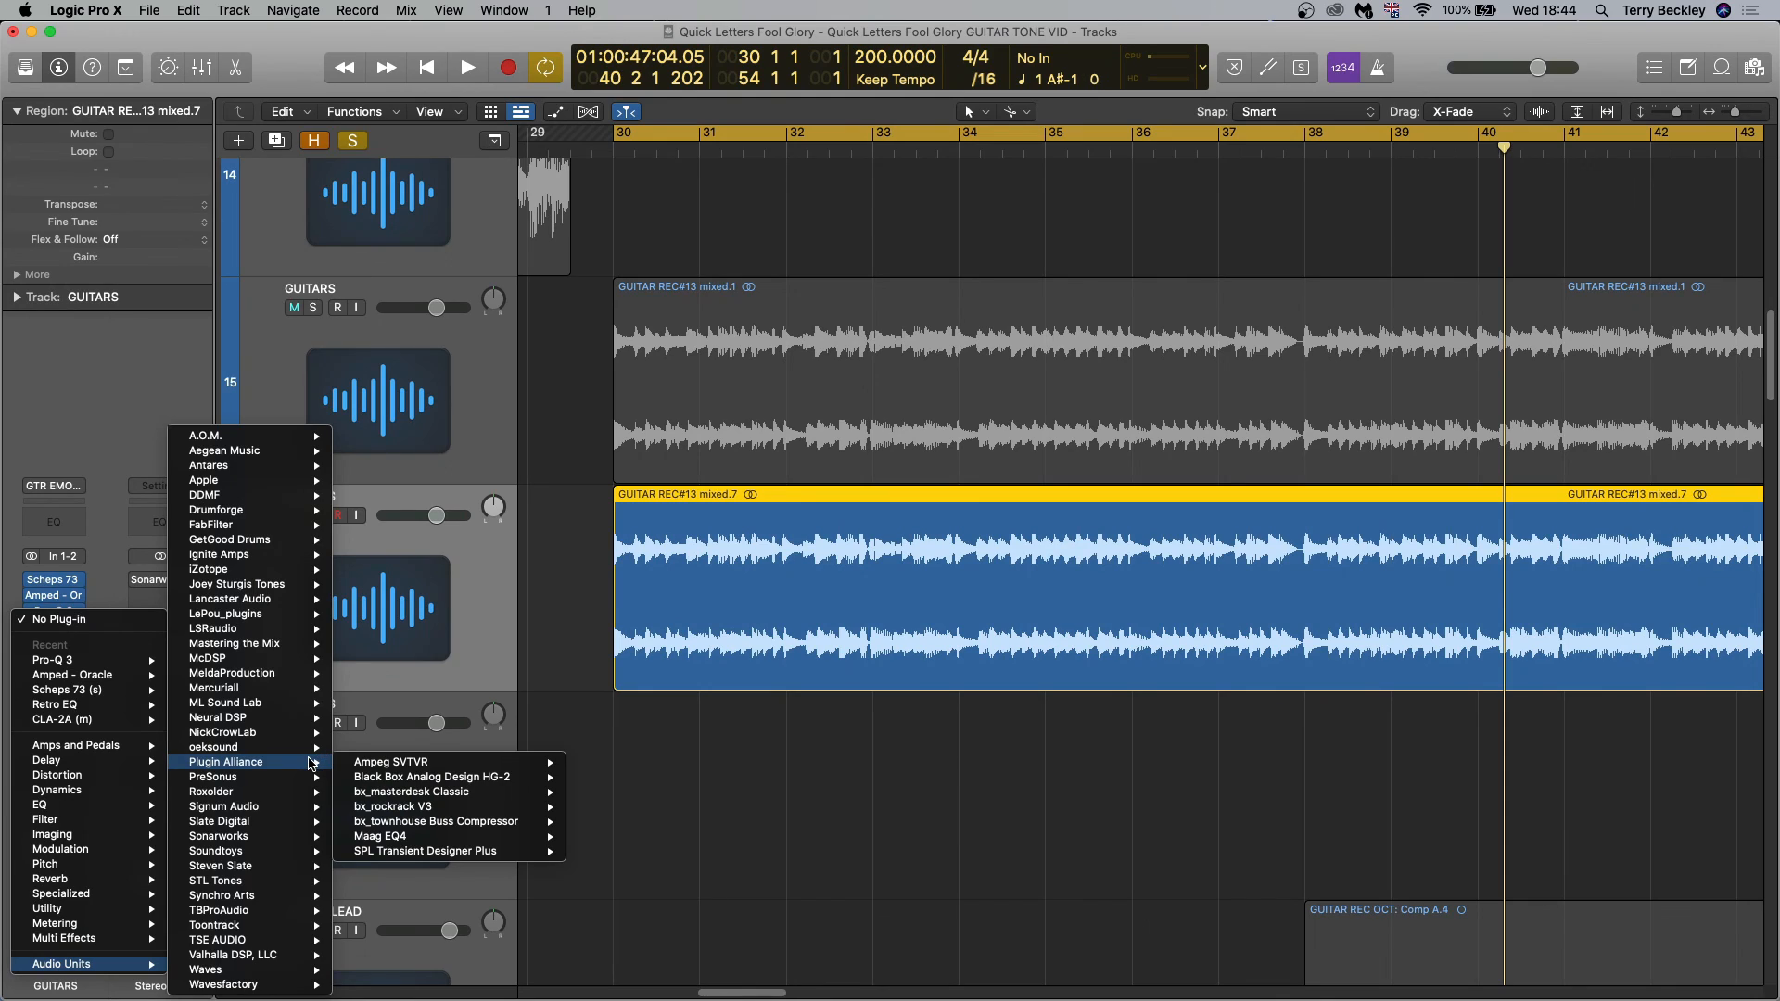
mouse_move(524, 837)
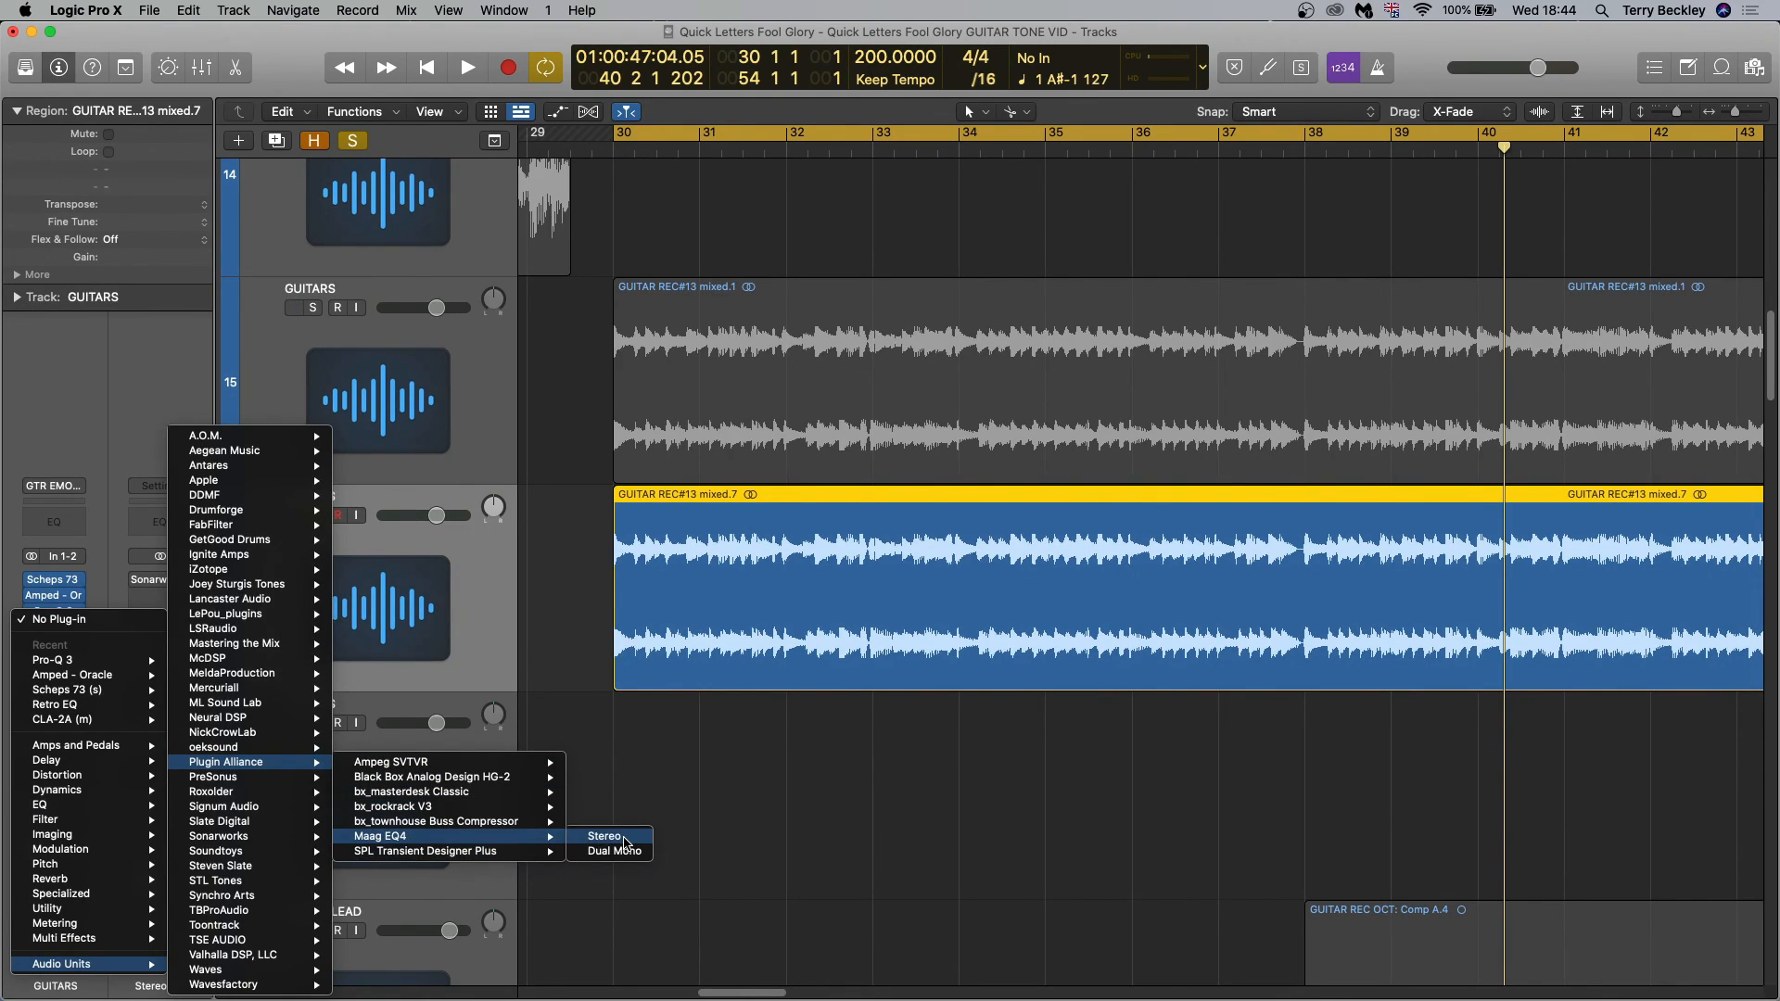
left_click(604, 837)
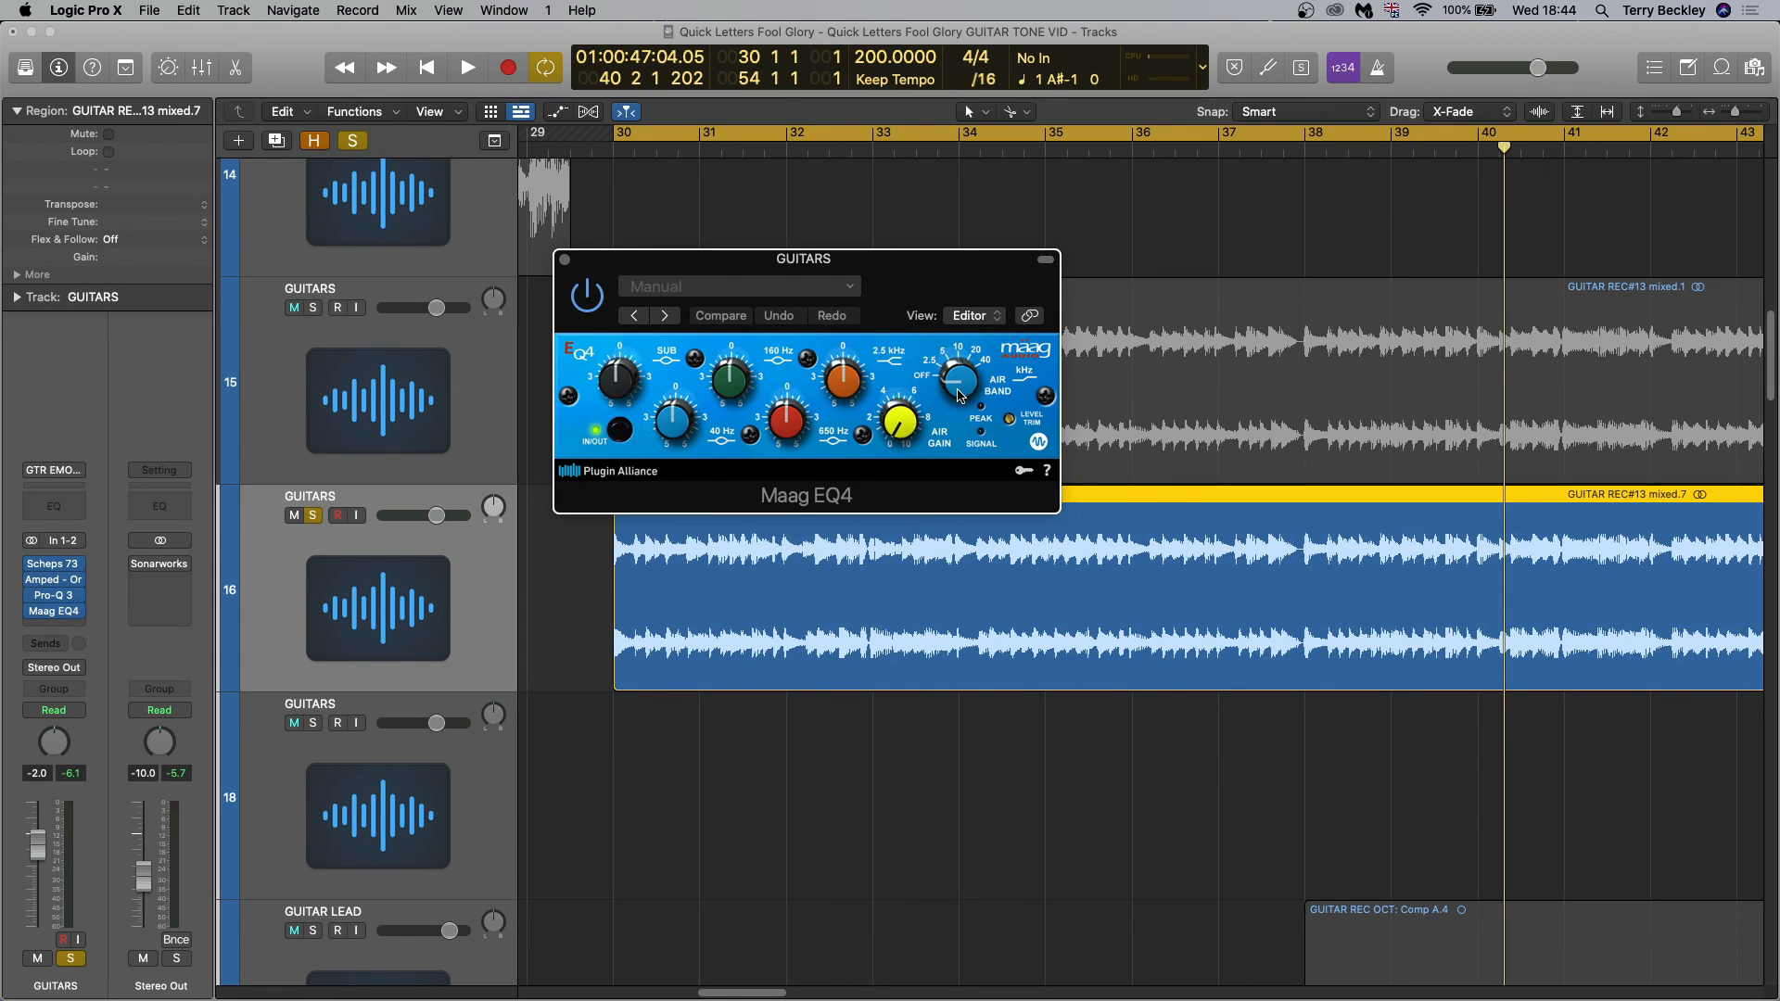
Set the Maag EQ4 air band to 40 kHz with an air gain of 5.0 and compare the EQ in and out during playback
key("space")
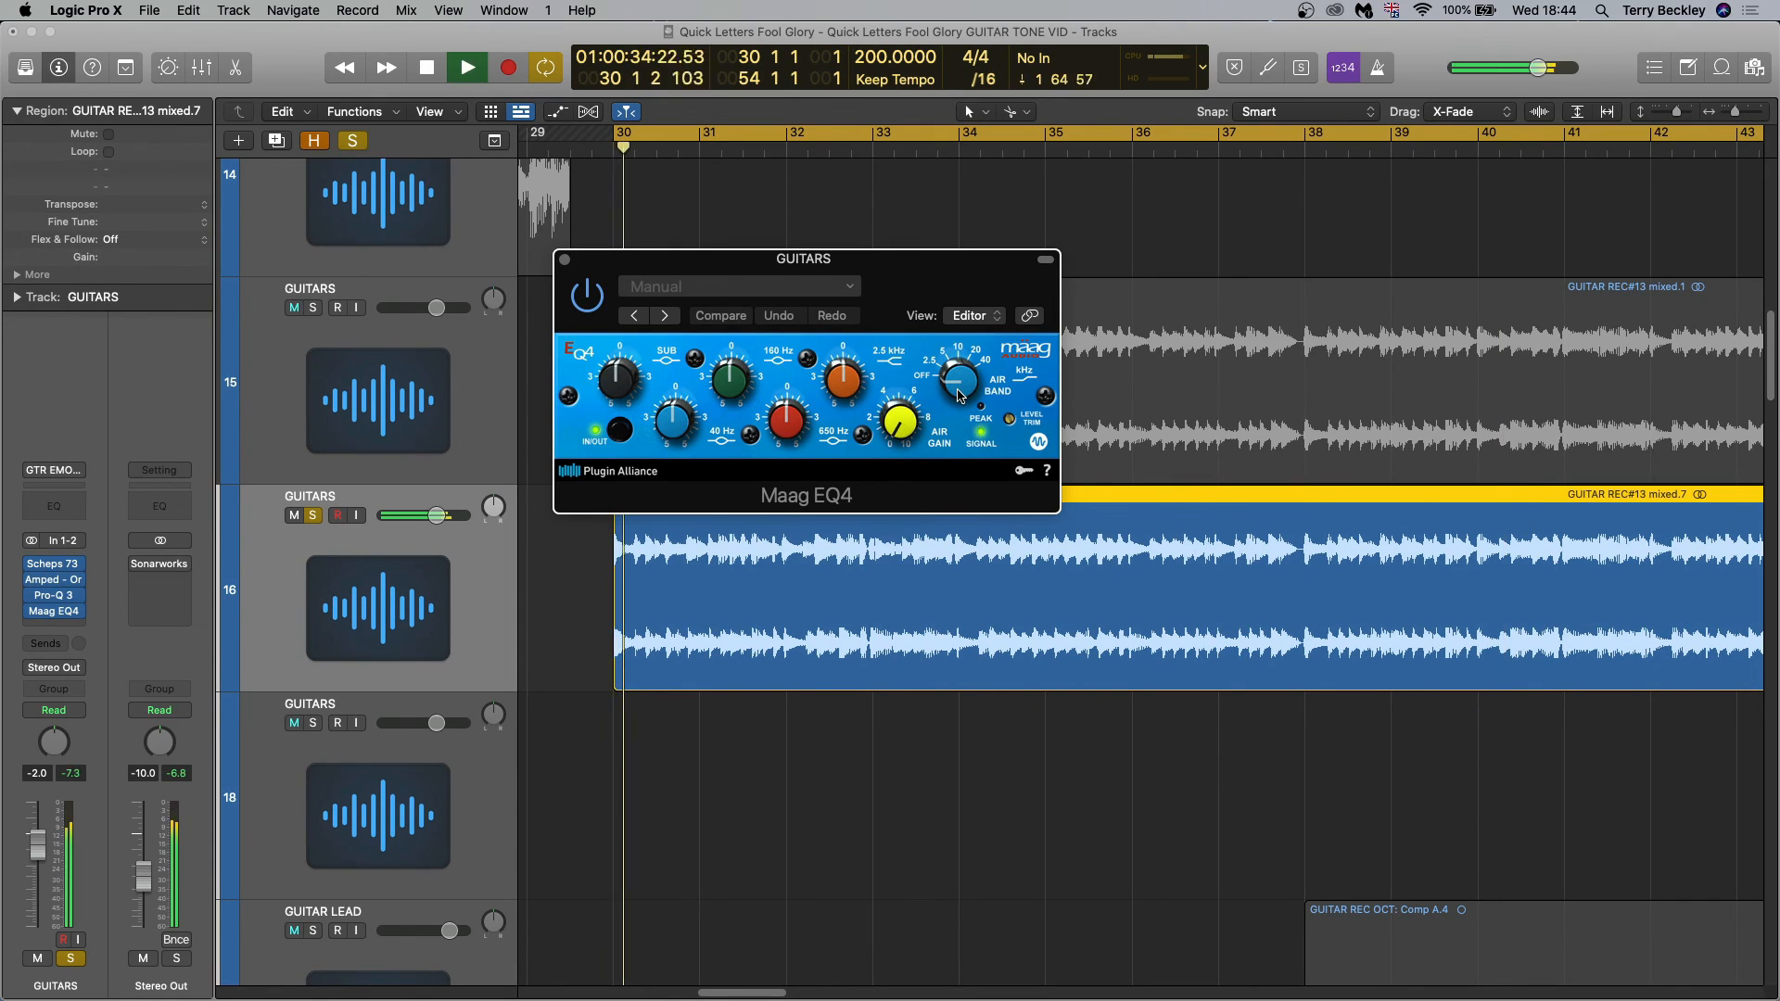
left_click_drag(959, 397, 957, 179)
left_click_drag(894, 425, 890, 343)
left_click_drag(898, 409, 898, 418)
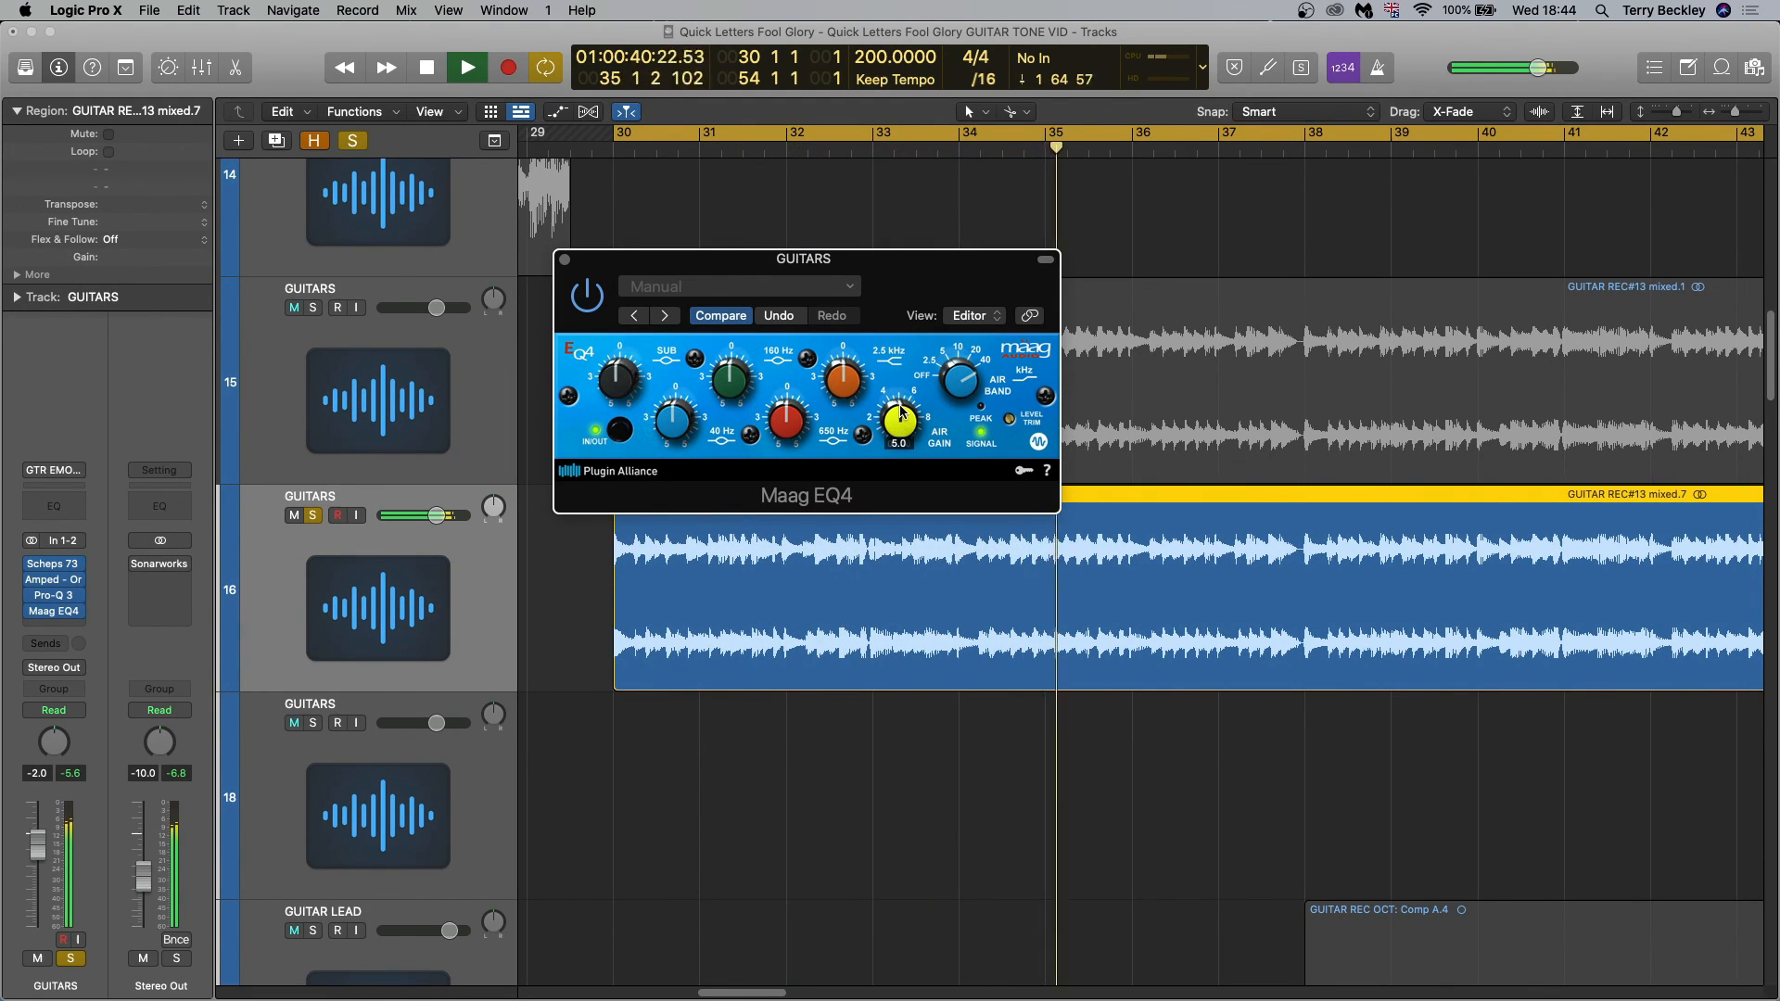
left_click(623, 434)
left_click(621, 432)
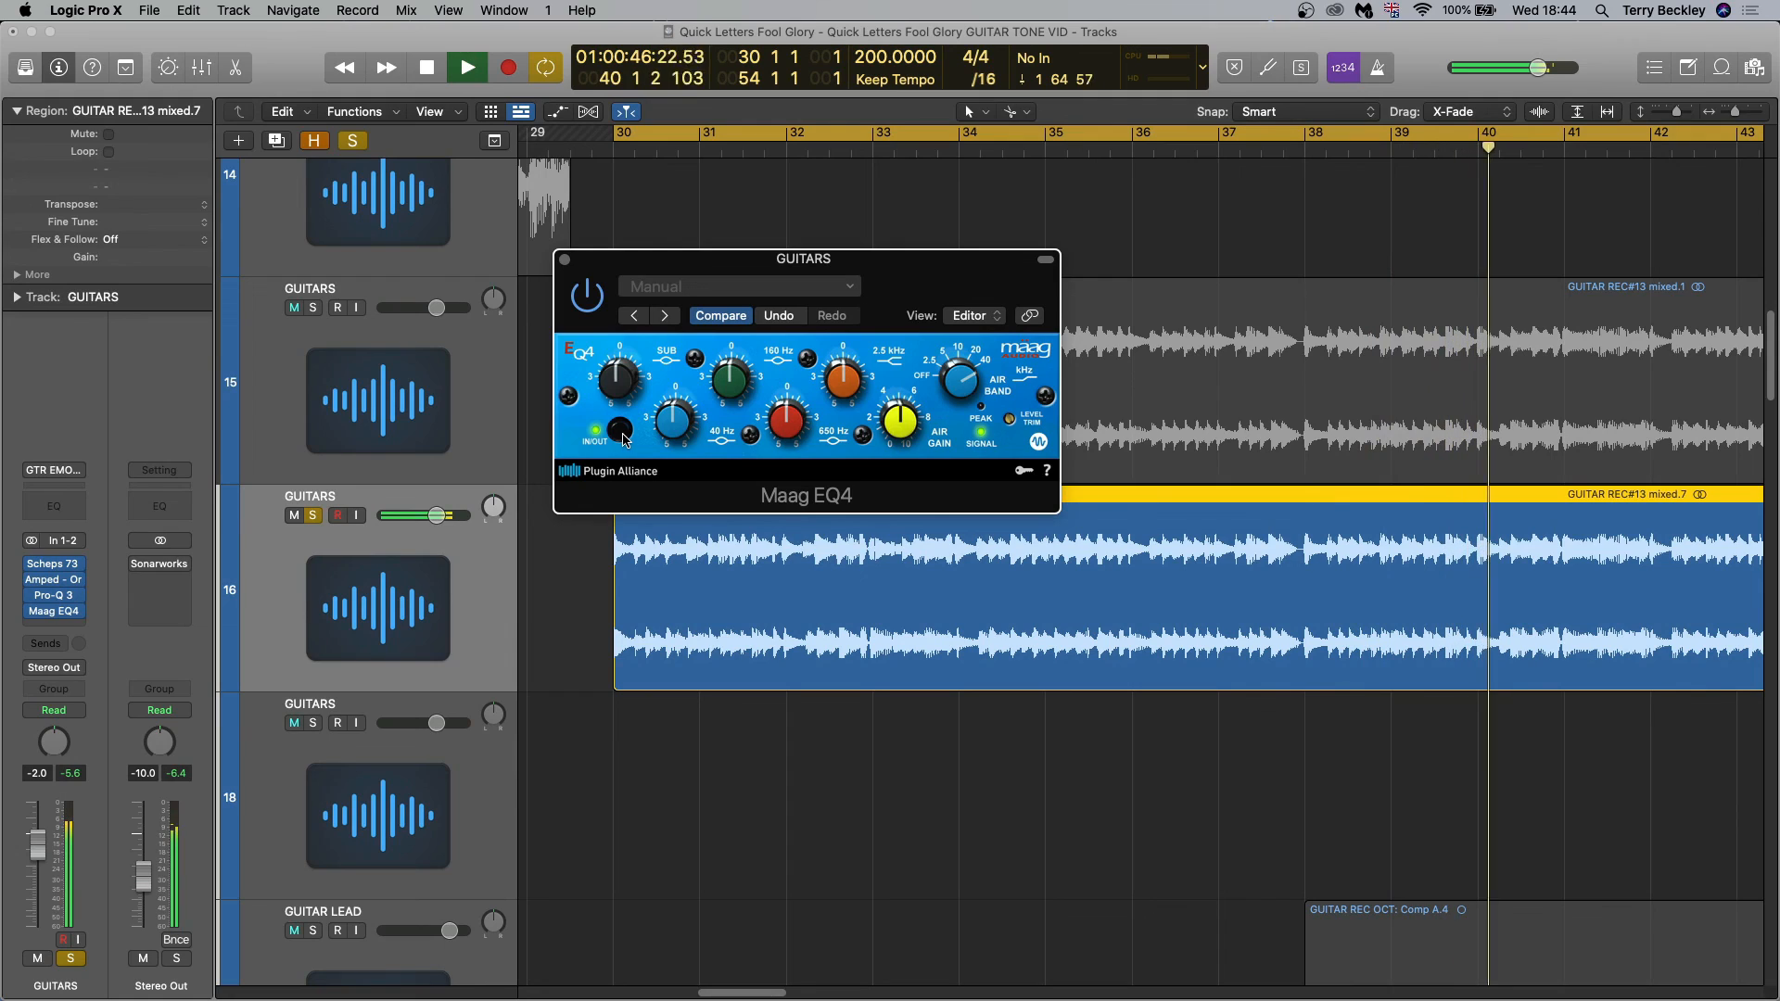
key("space")
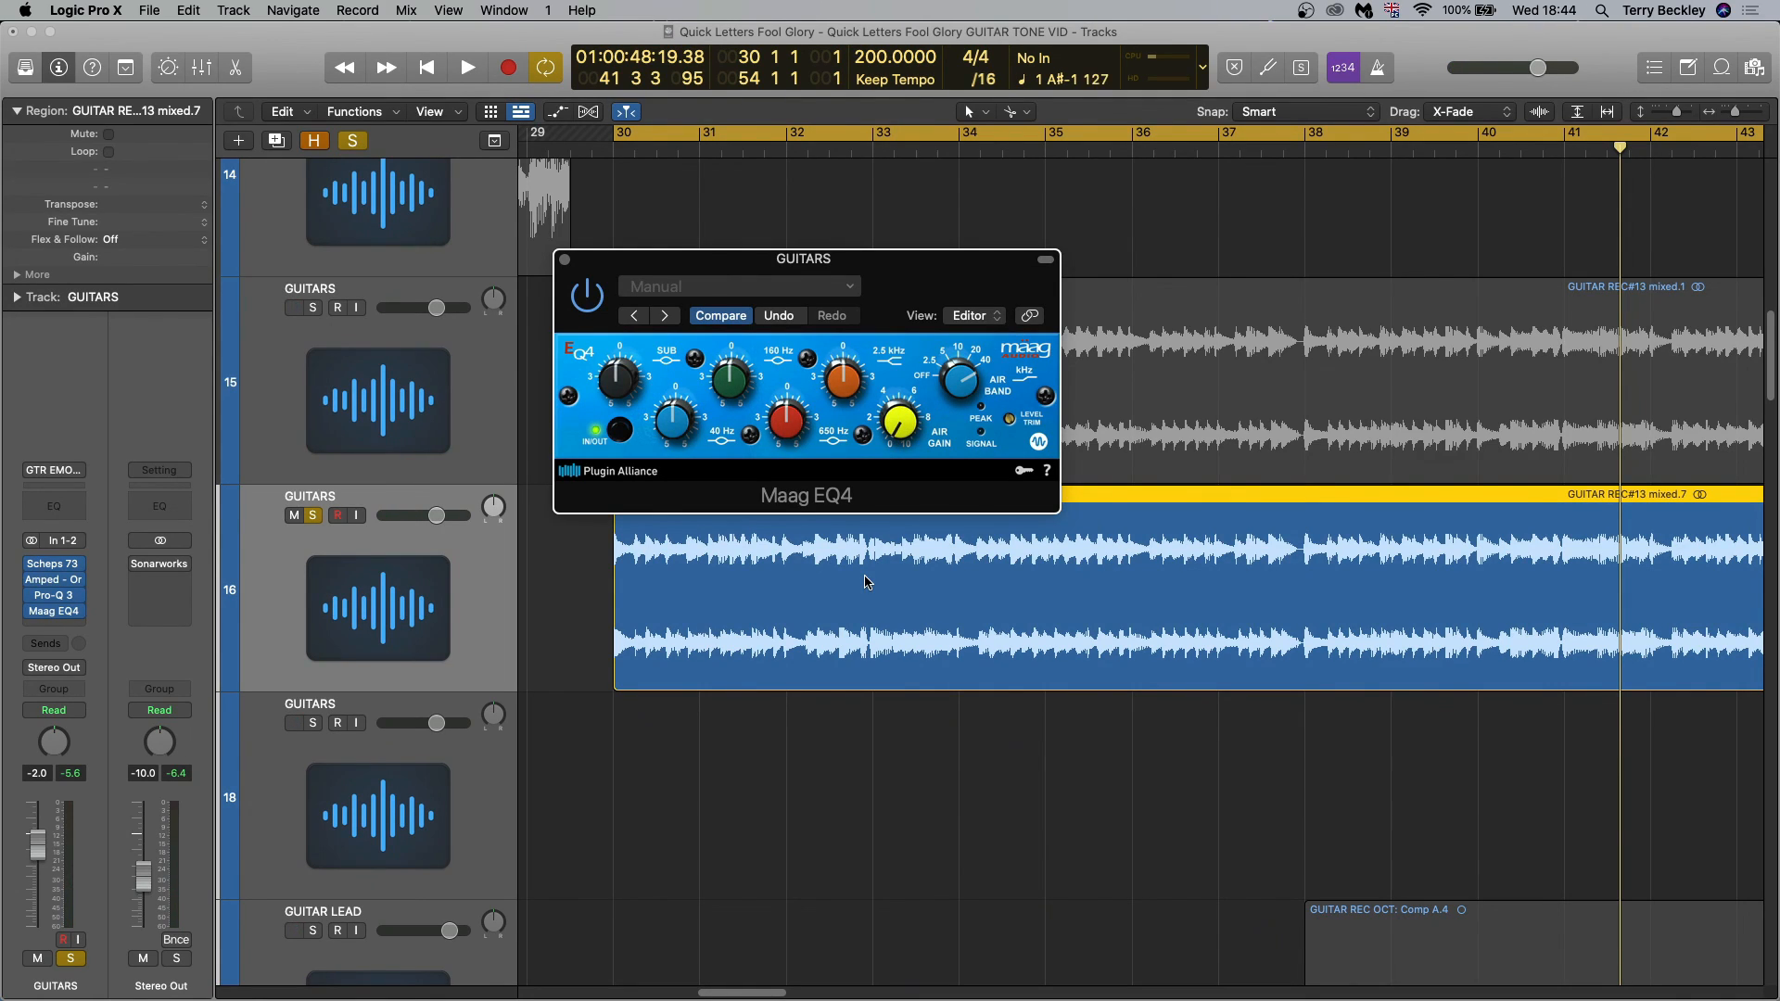
Try raising the 2.5 kHz band of the Maag EQ4 while the section plays
key("space")
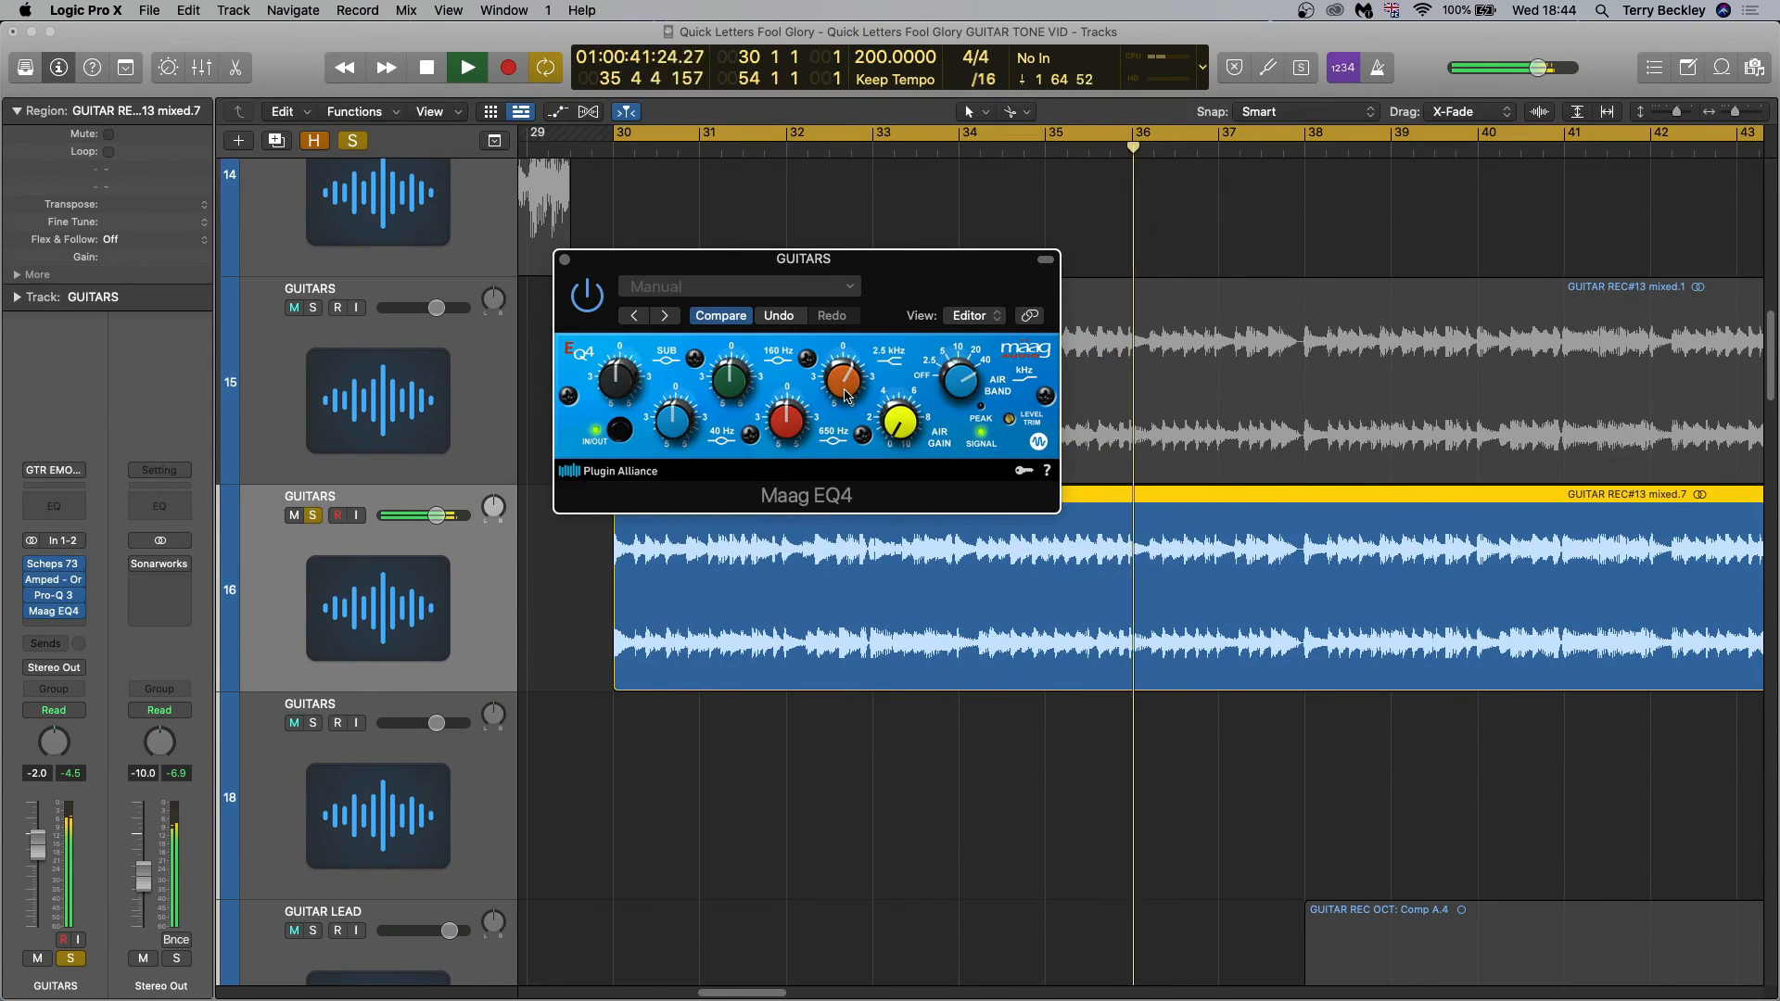
left_click_drag(846, 396, 848, 380)
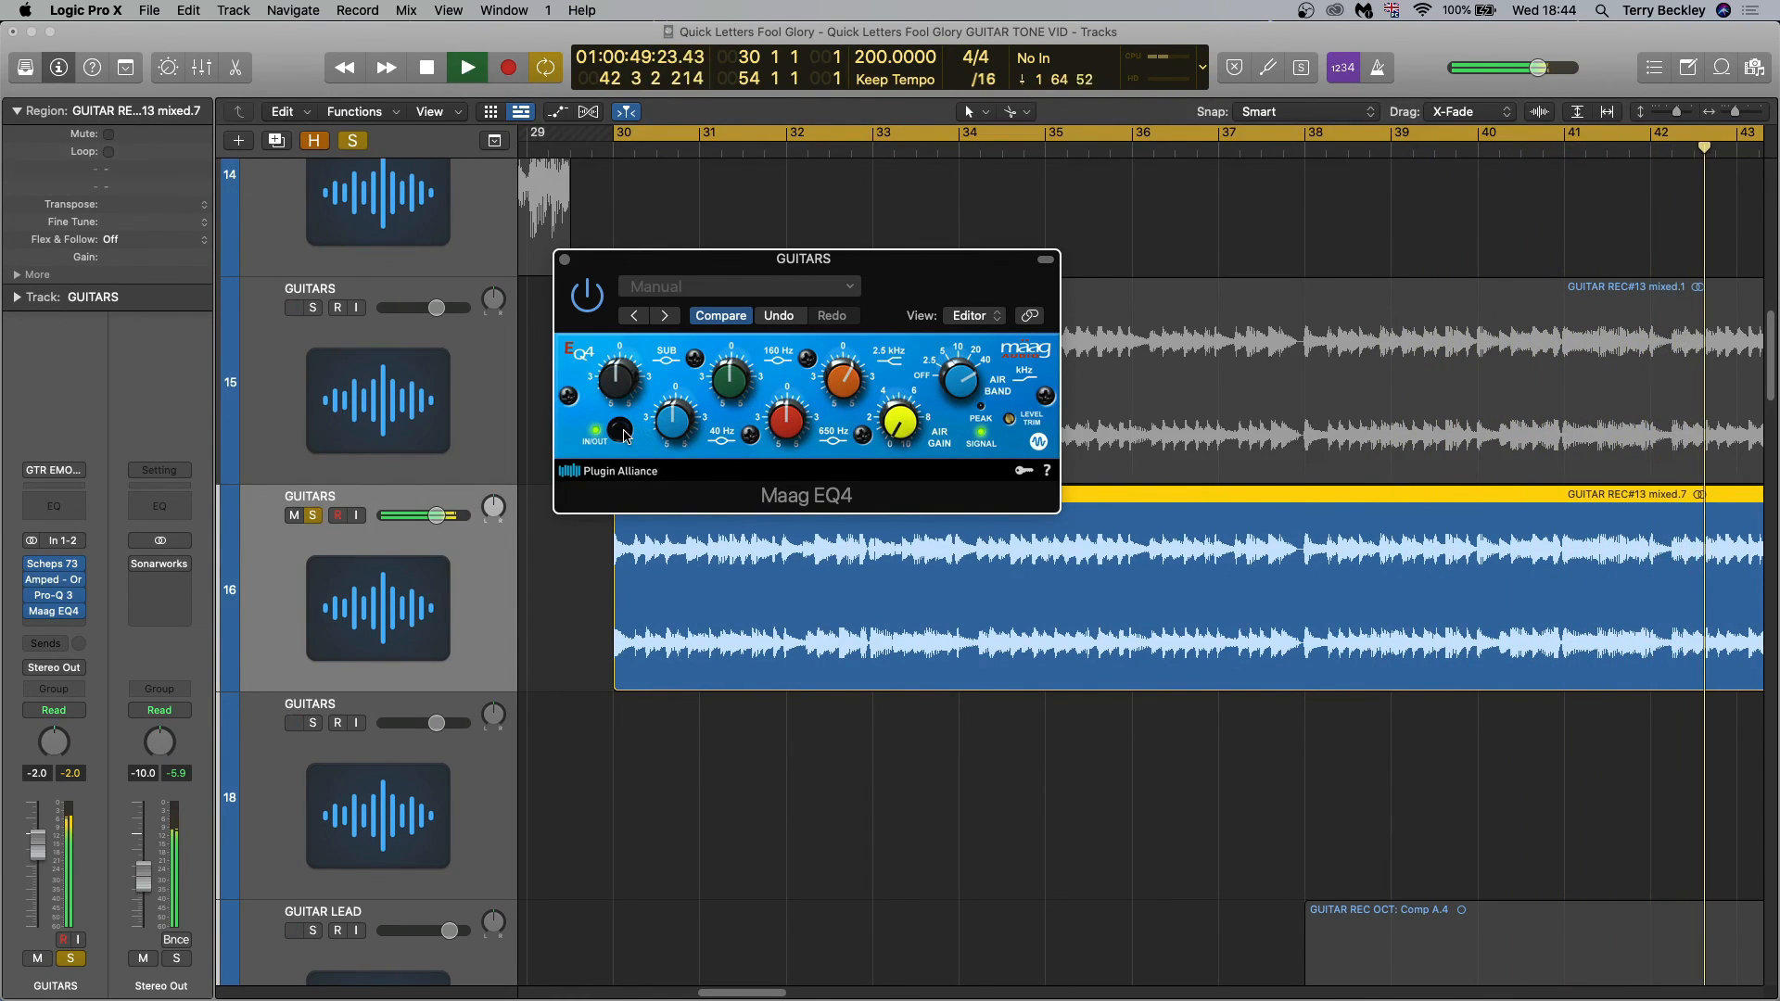
key("space")
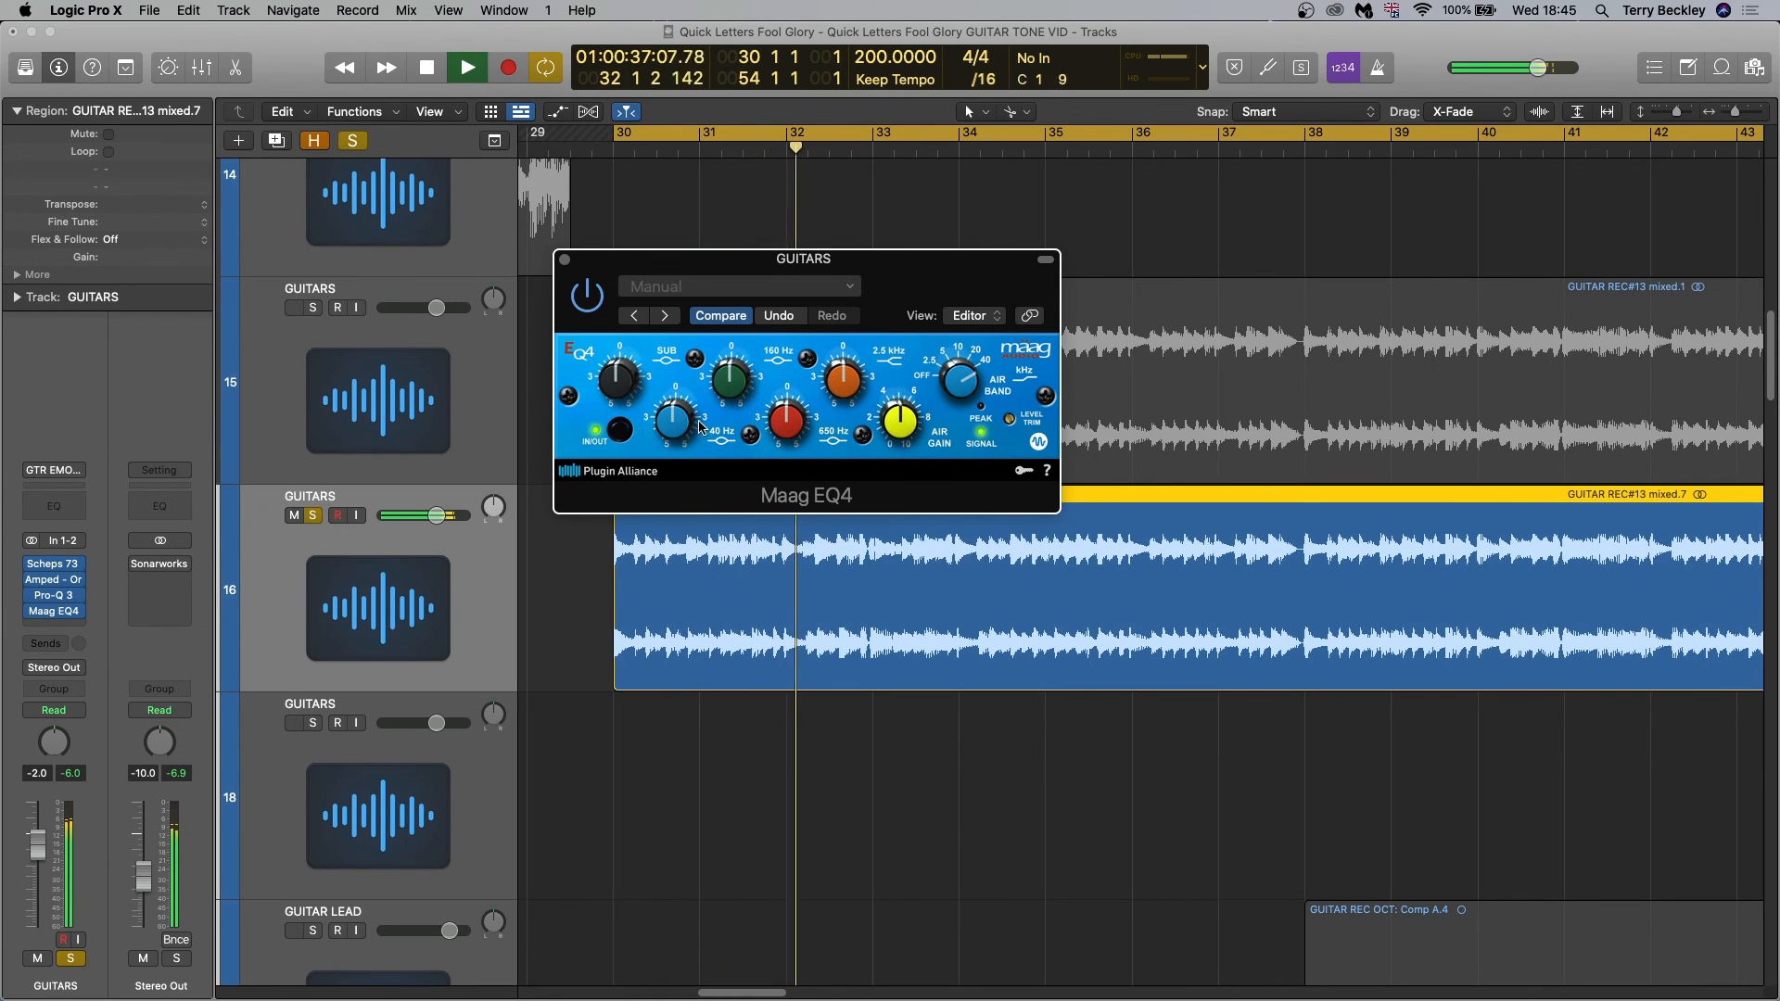
Compare the guitar tone with the Maag EQ4 switched out and back in, stop playback and close the plug-in
left_click(620, 431)
left_click(620, 431)
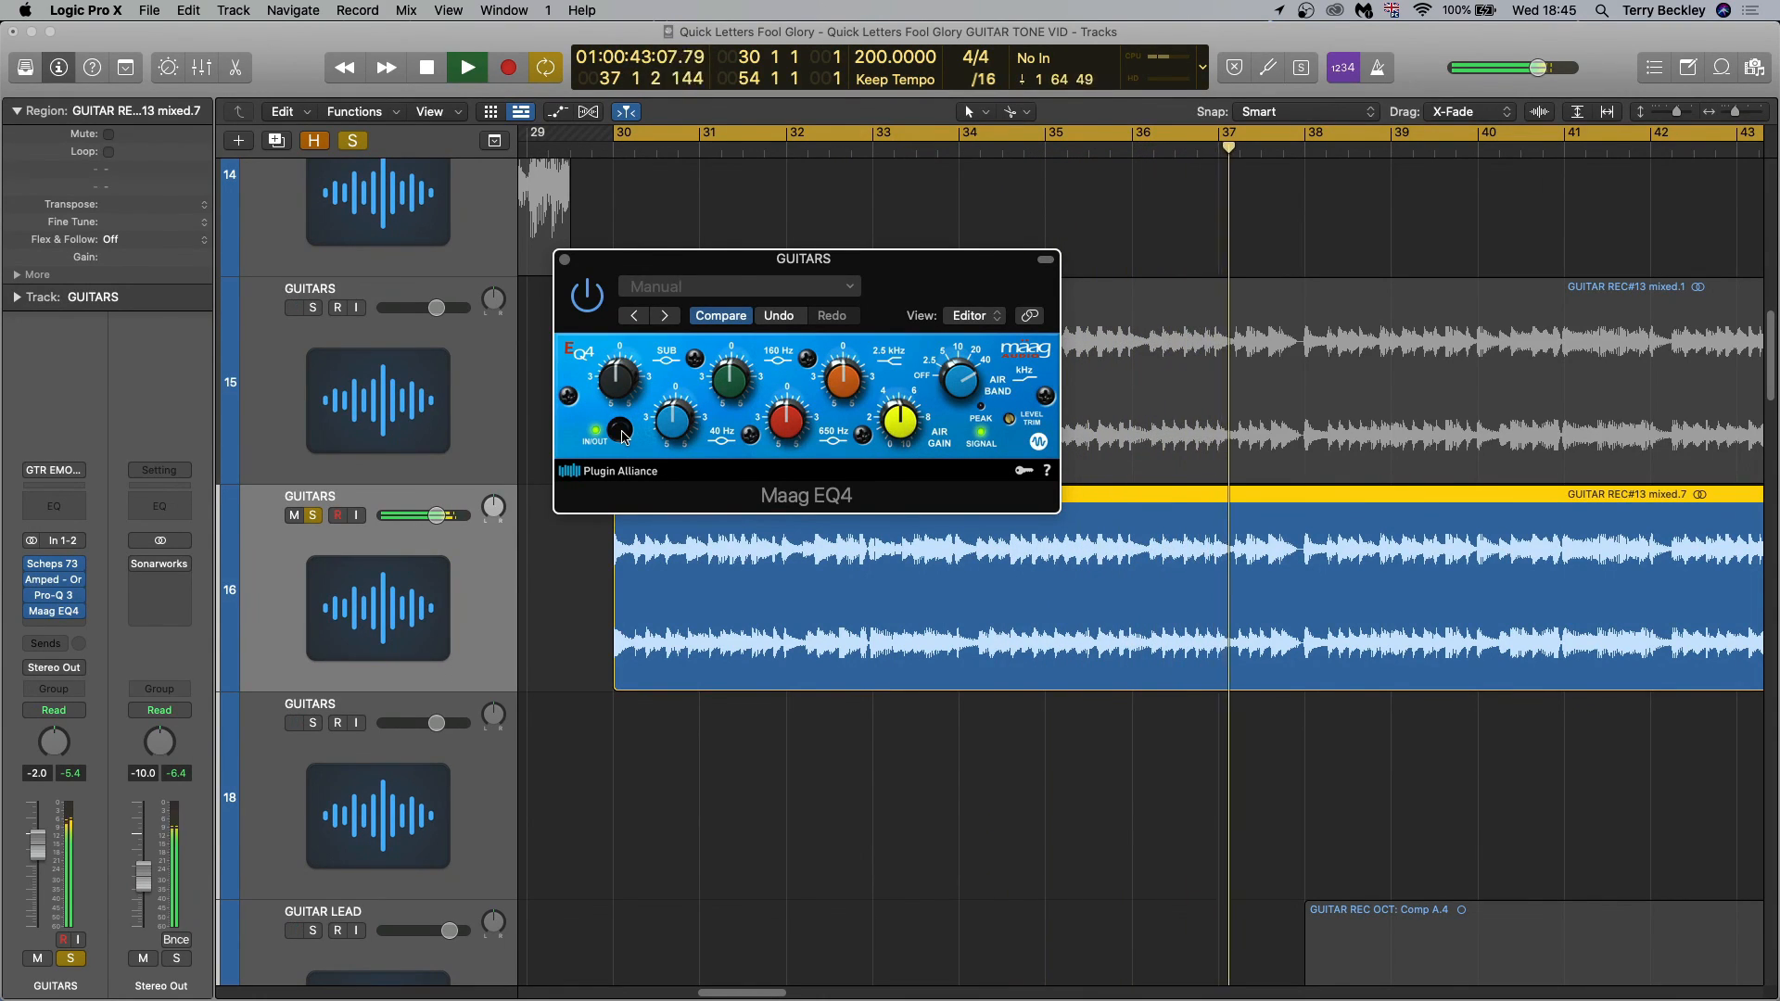
key("space")
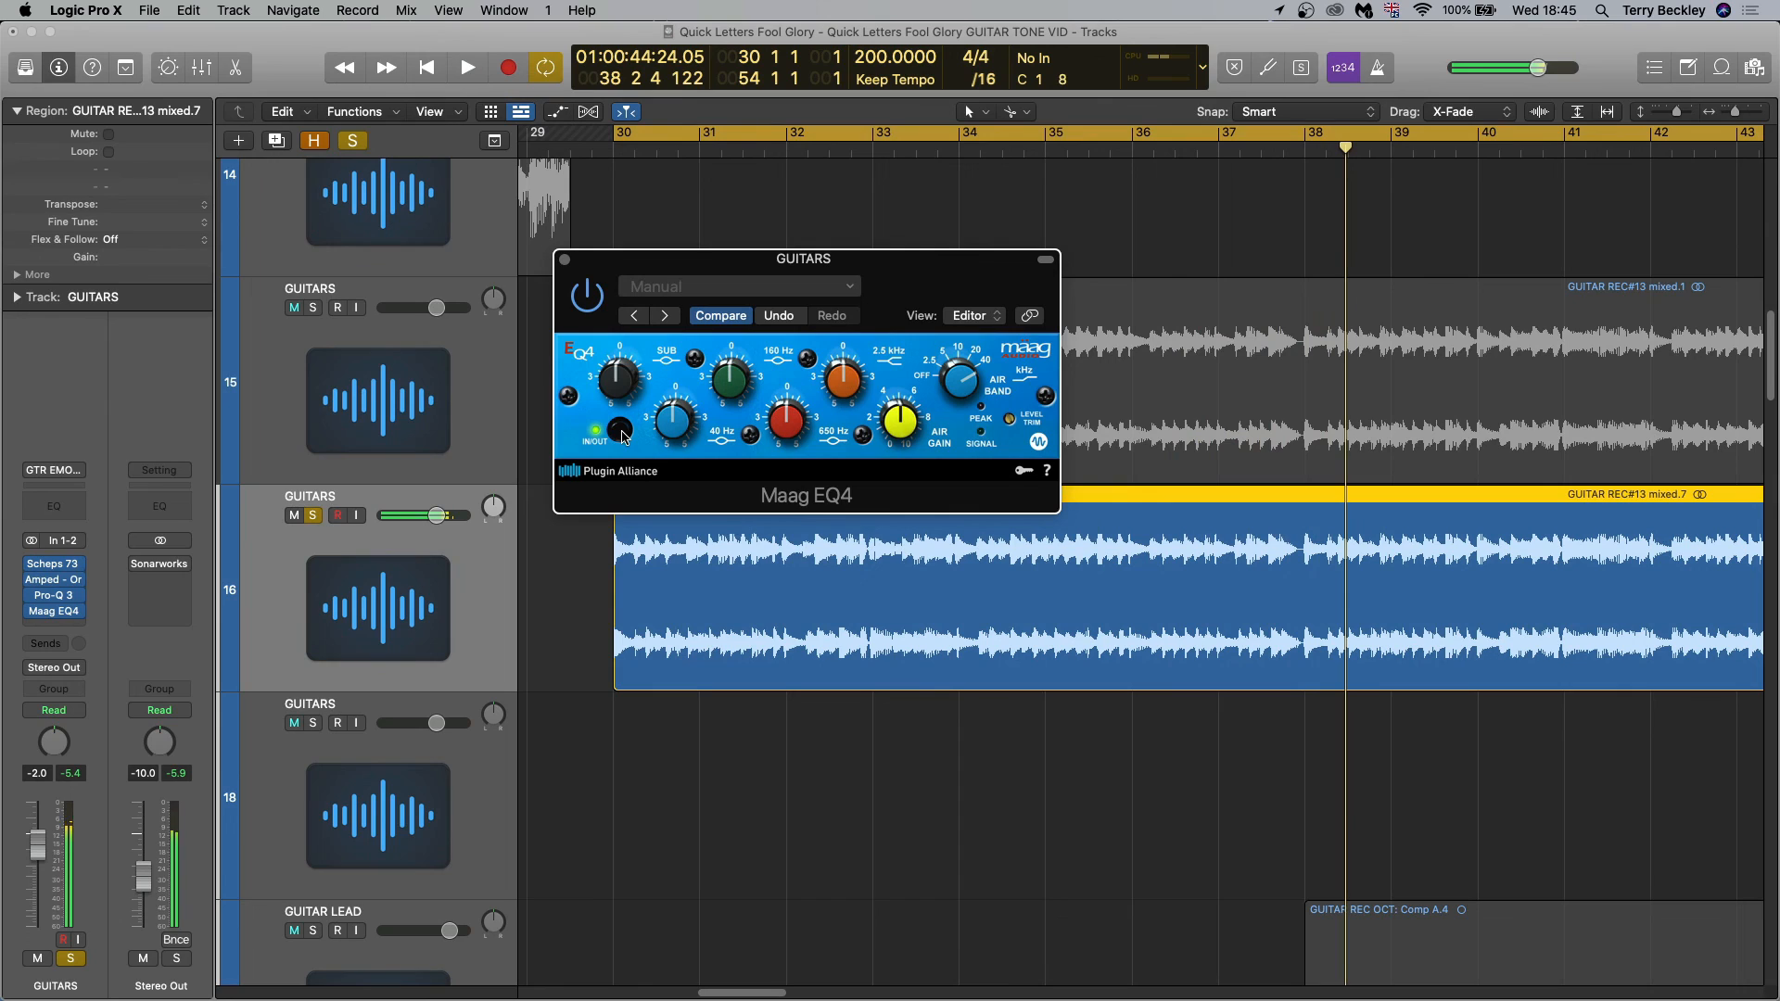
left_click(564, 260)
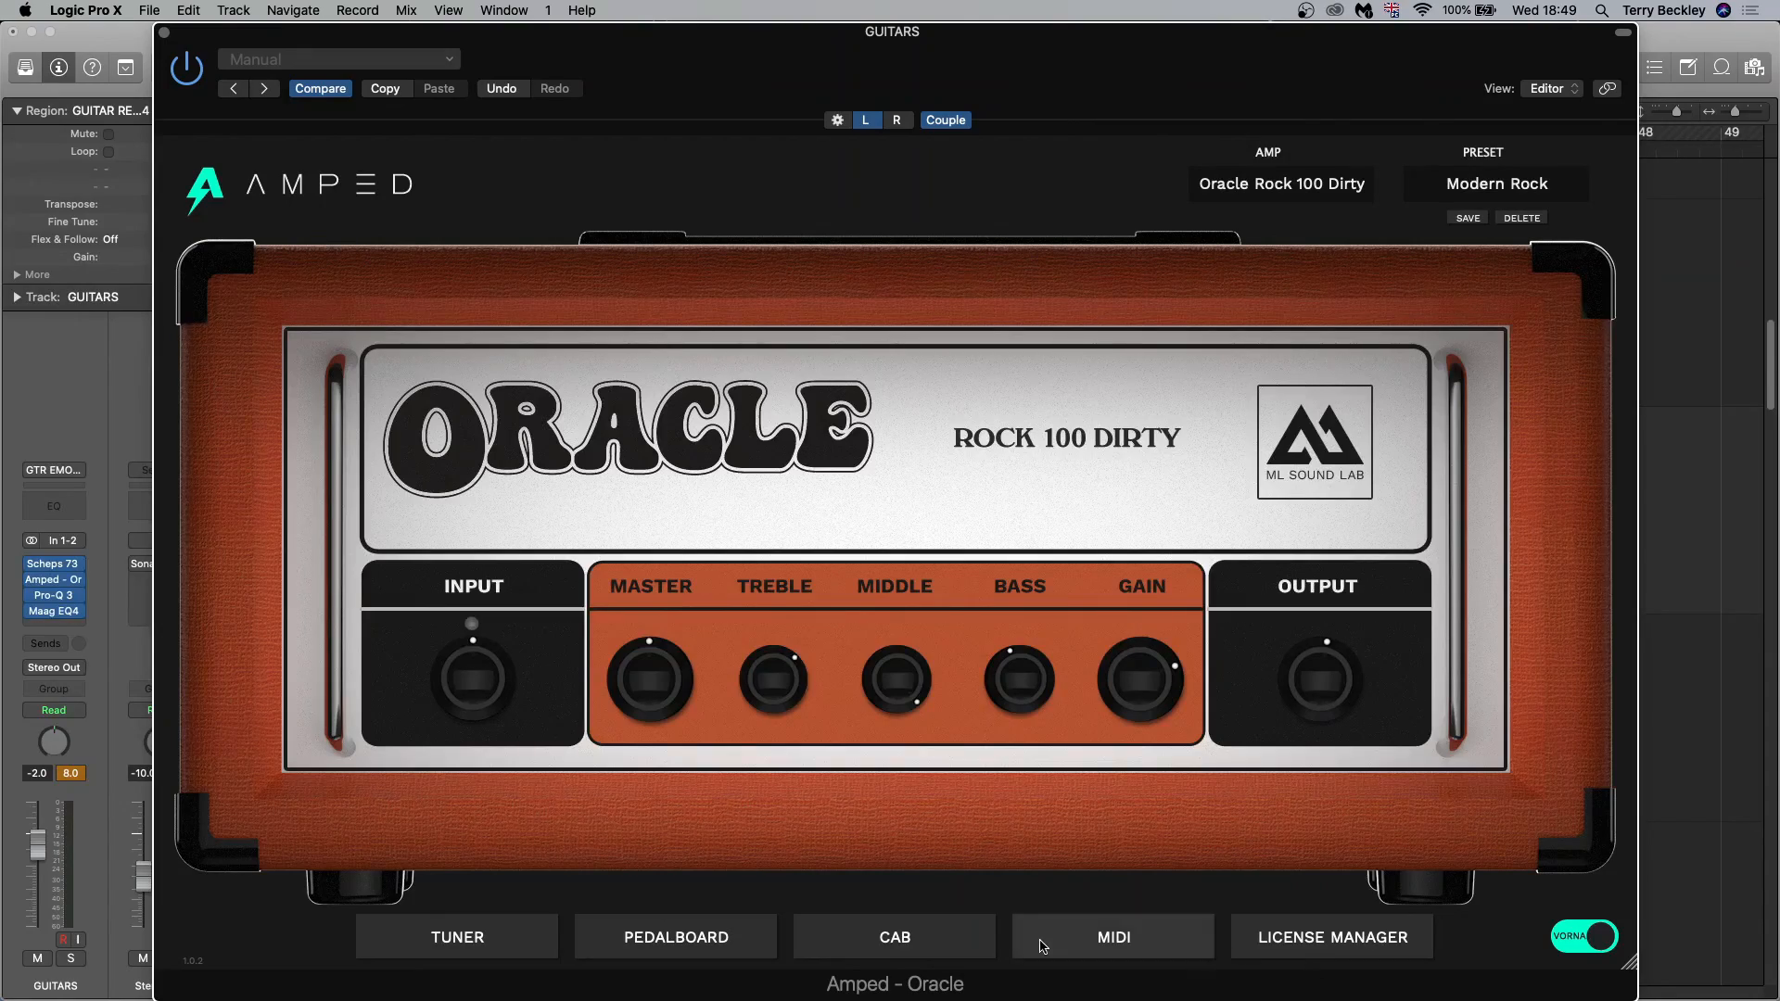
Audition different positions and an angled placement of the Dynamic 57 microphone on the Amped cabinet with the GUITARS track soloed
left_click(894, 937)
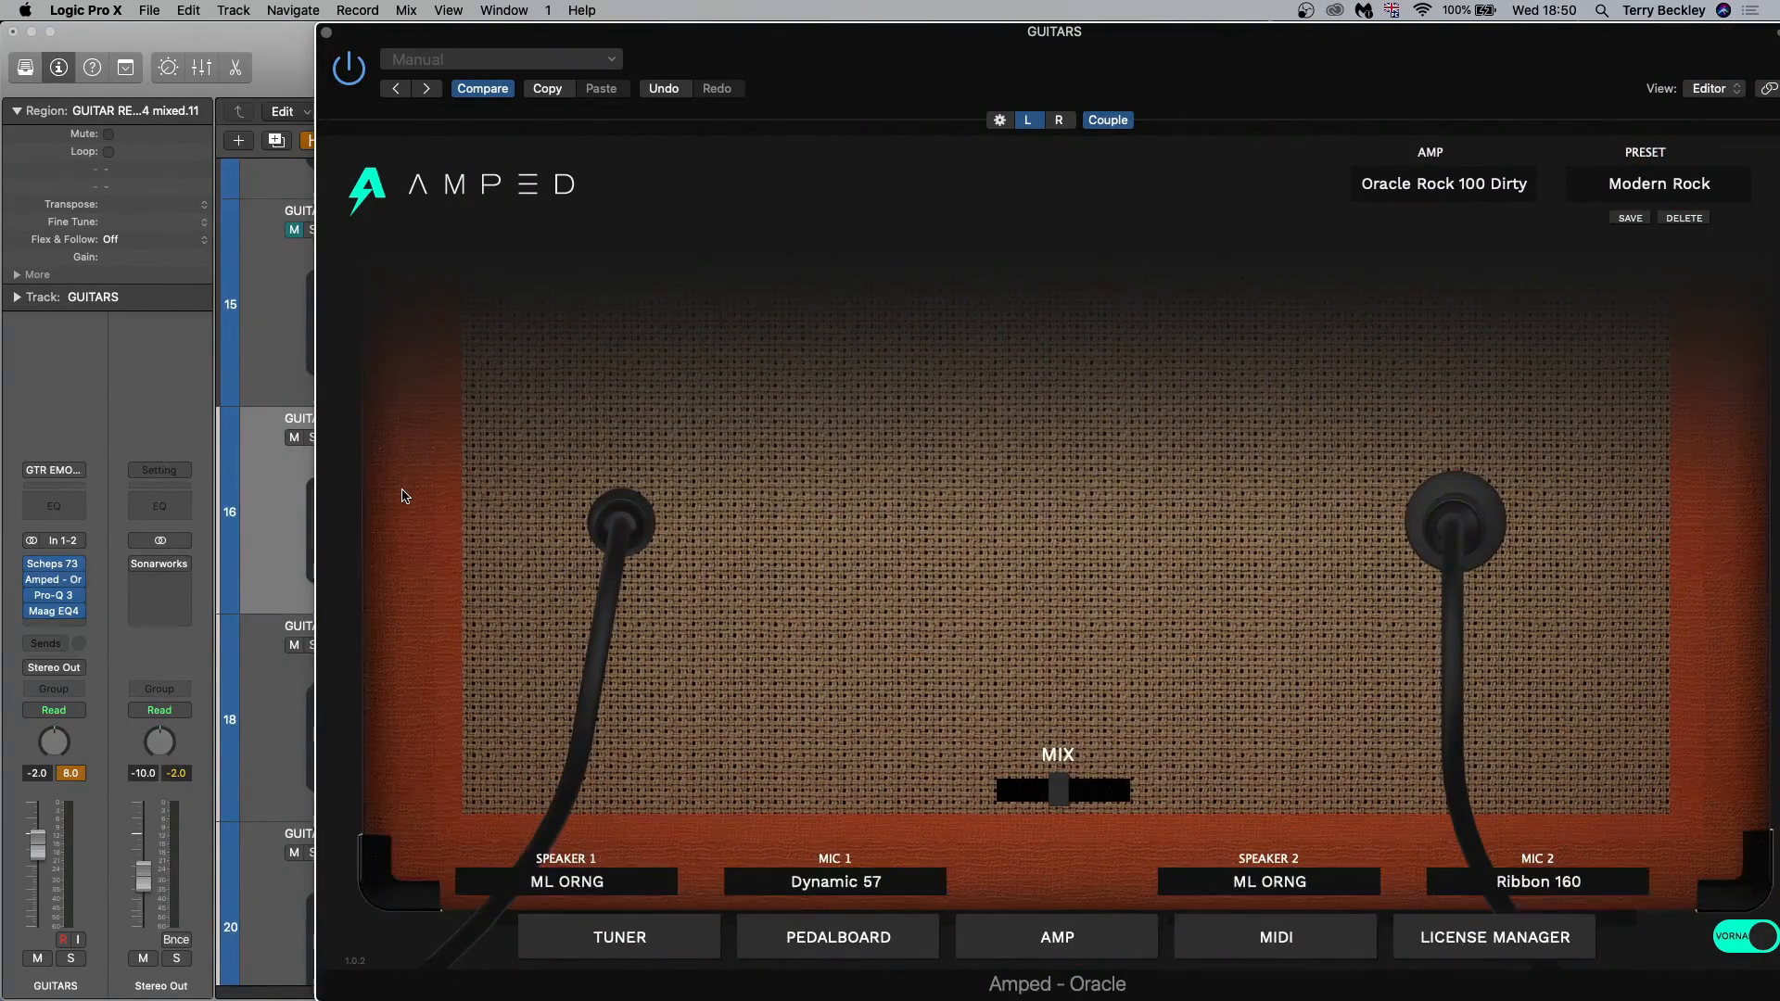
left_click(72, 959)
left_click_drag(632, 533, 697, 206)
left_click_drag(688, 503, 635, 507)
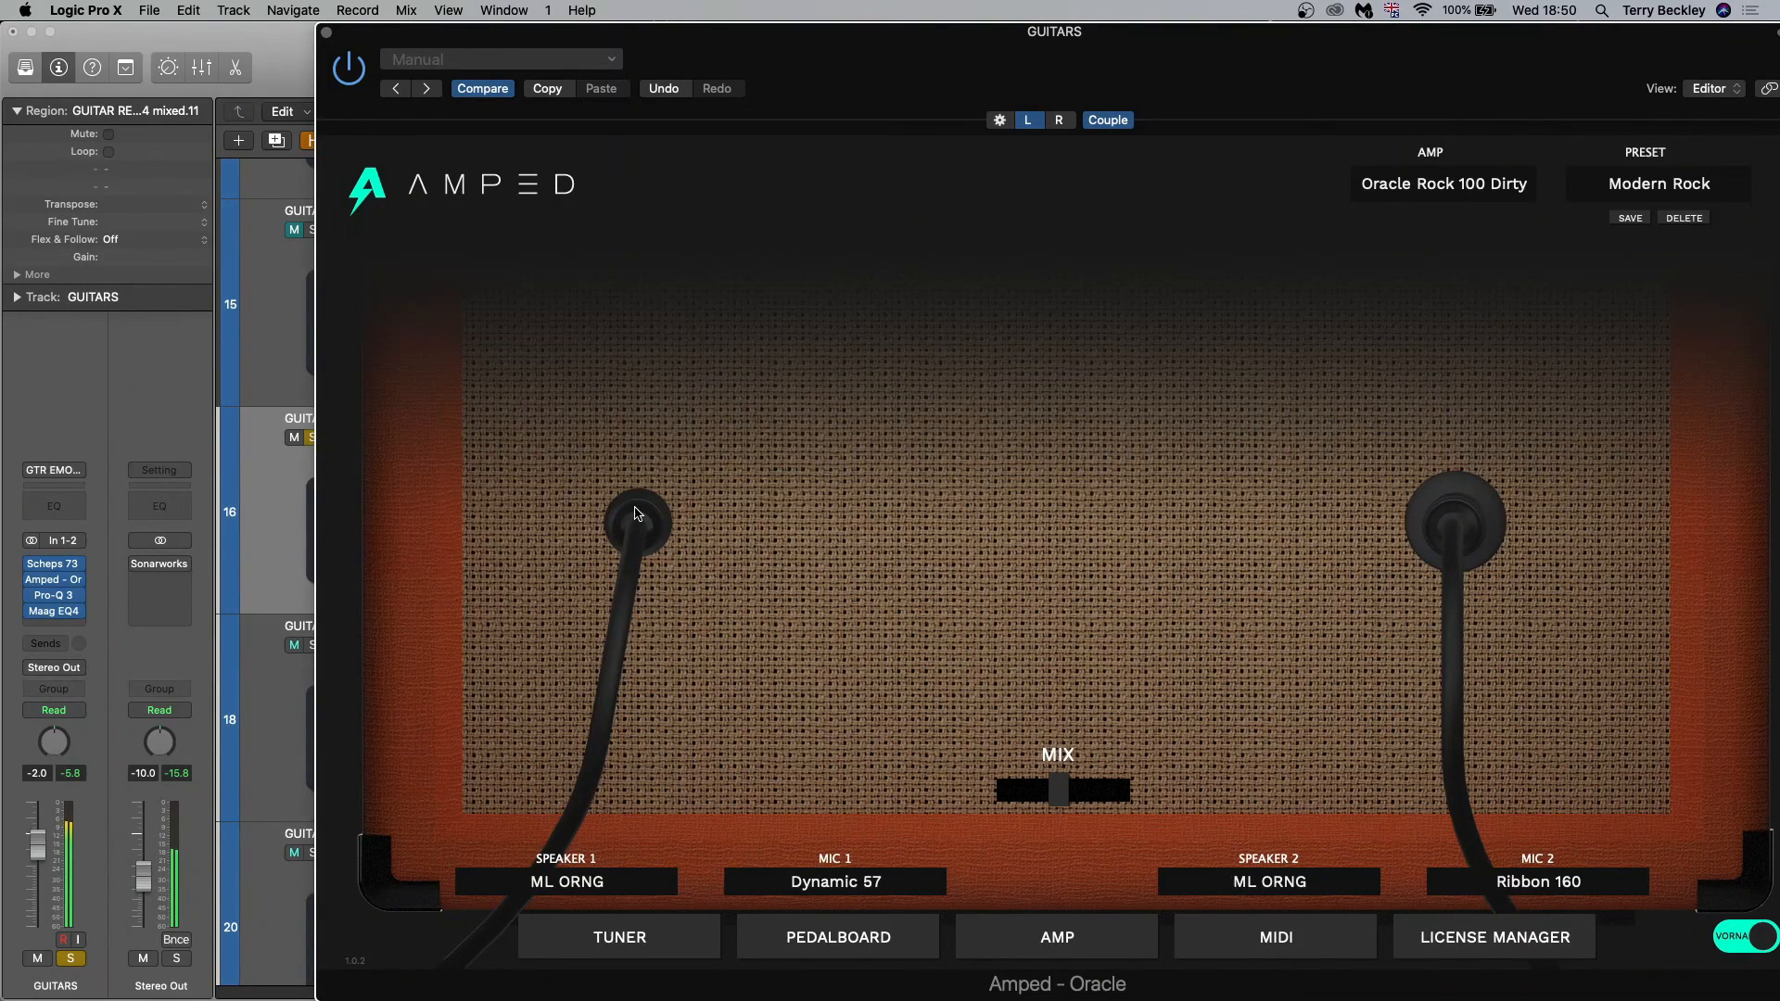
double_click(615, 539)
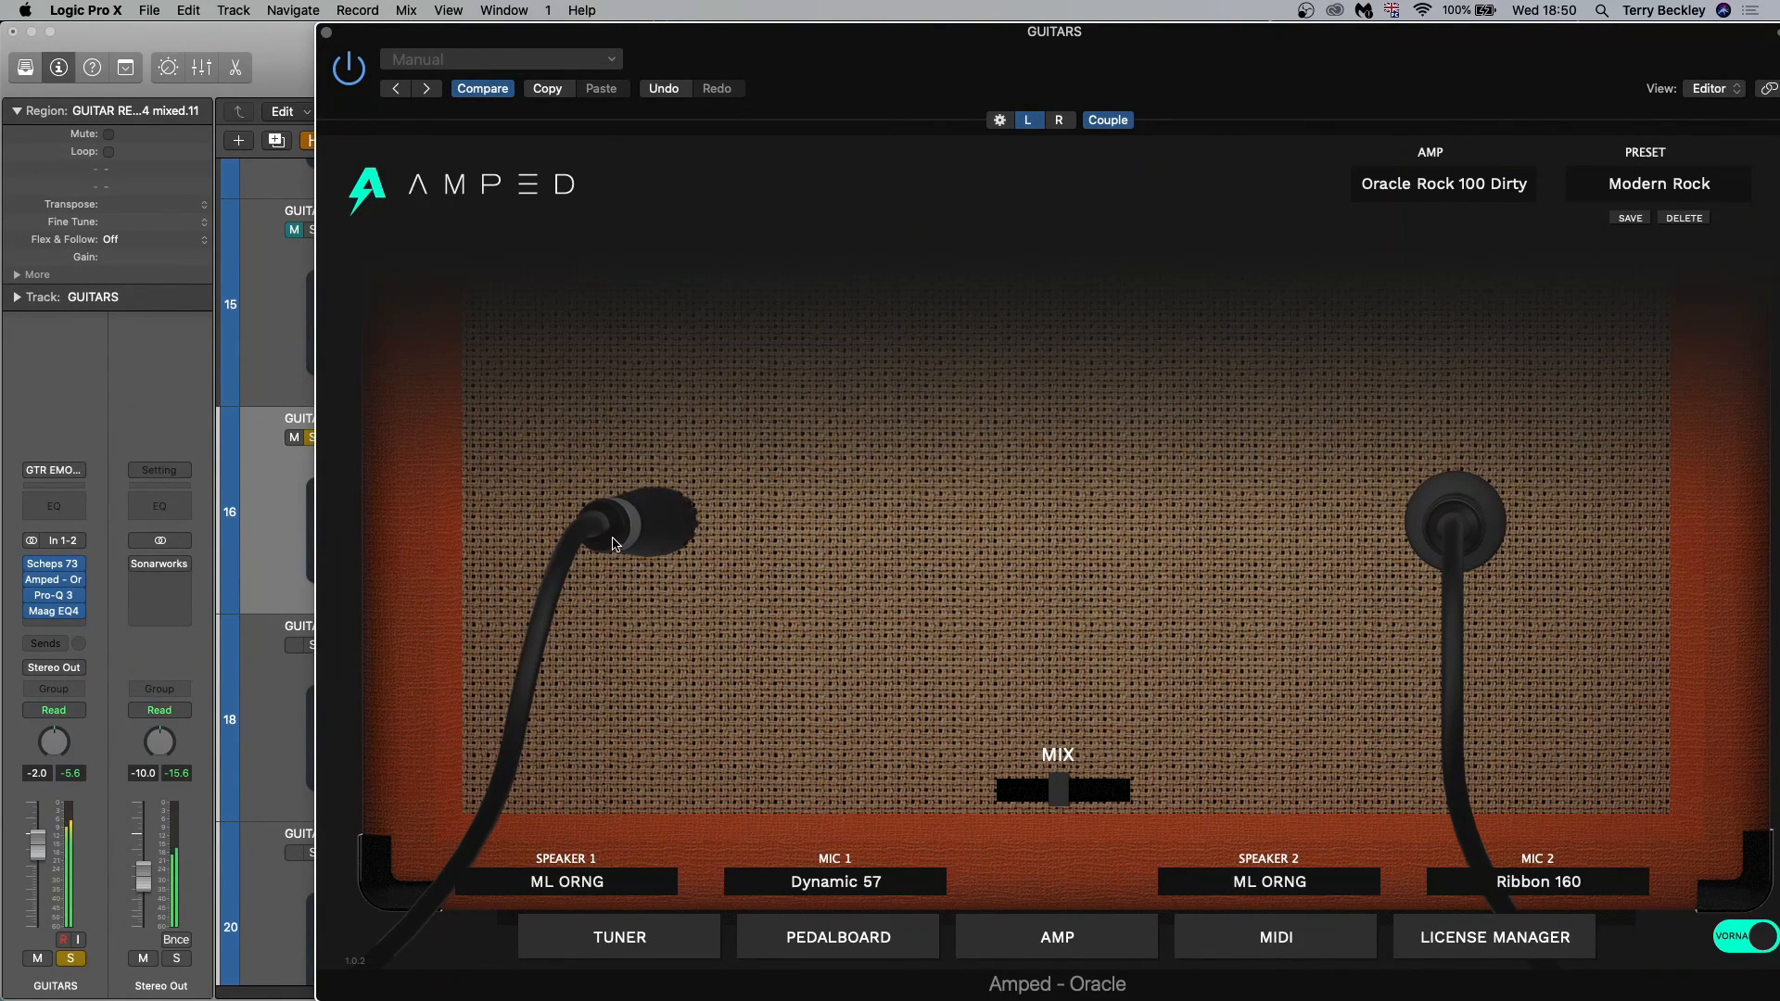
left_click_drag(612, 544, 723, 403)
Review the Oracle amp head's controls and the pedalboard in Amped, then close the plug-in
left_click(1078, 940)
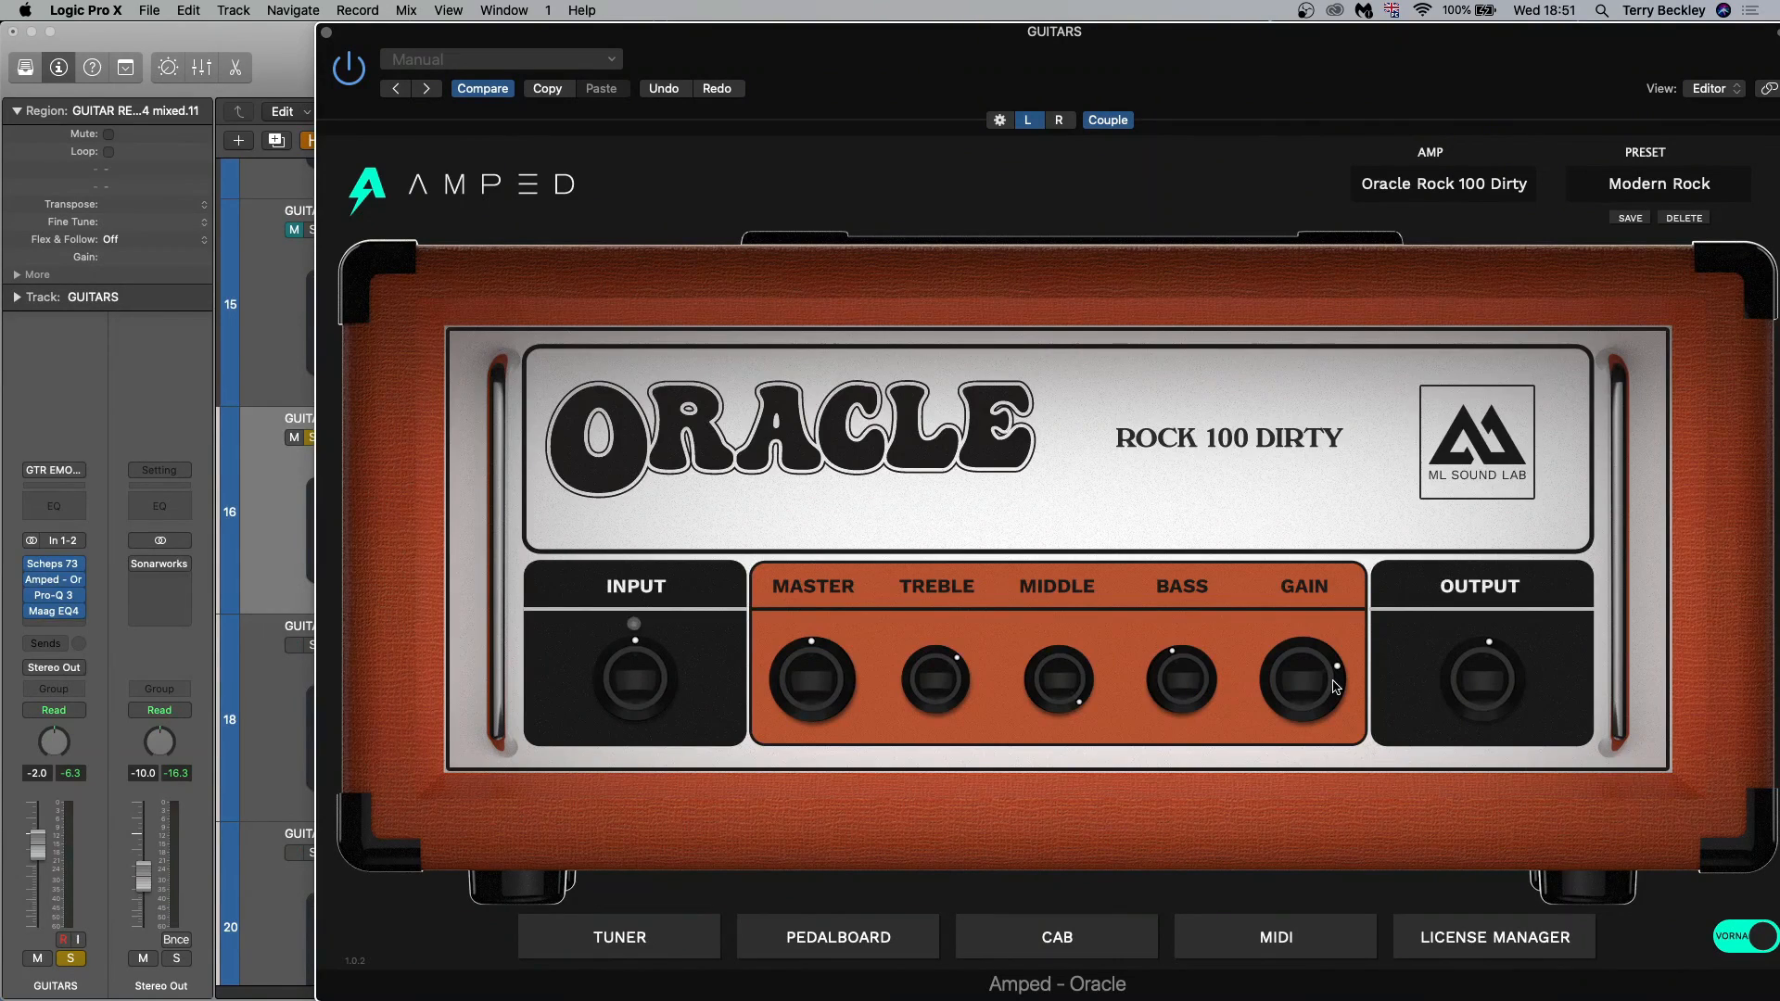
left_click(829, 944)
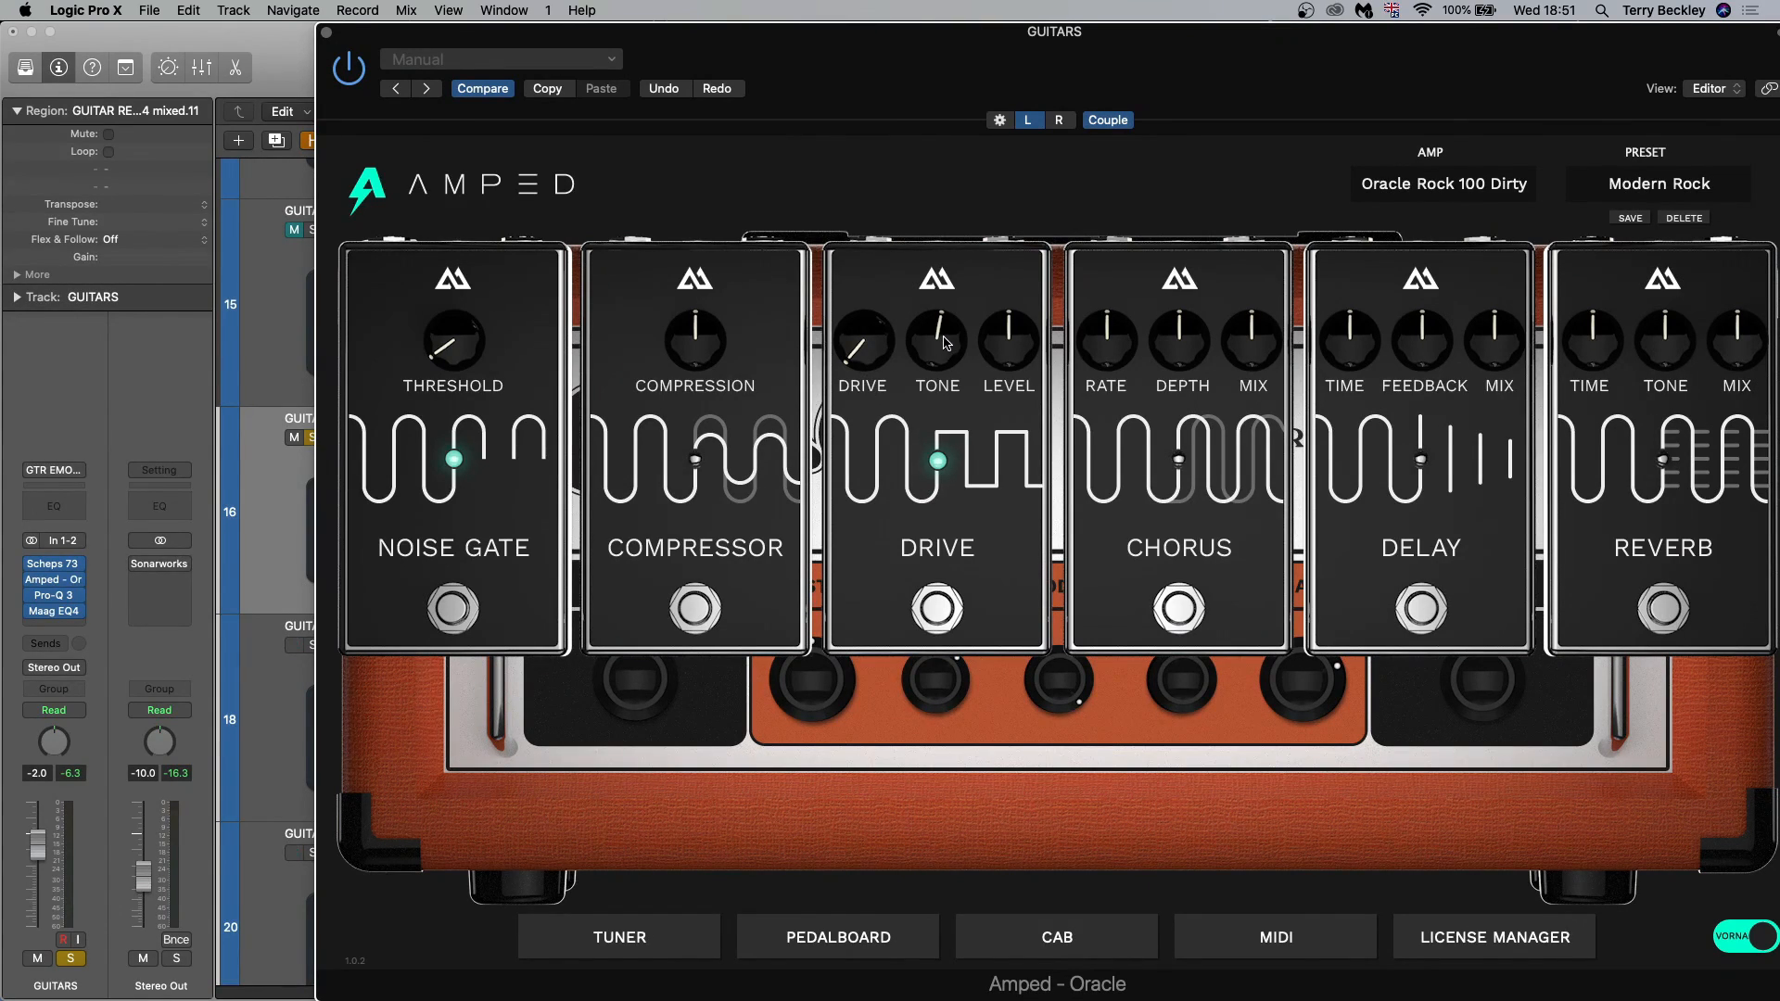
left_click(325, 32)
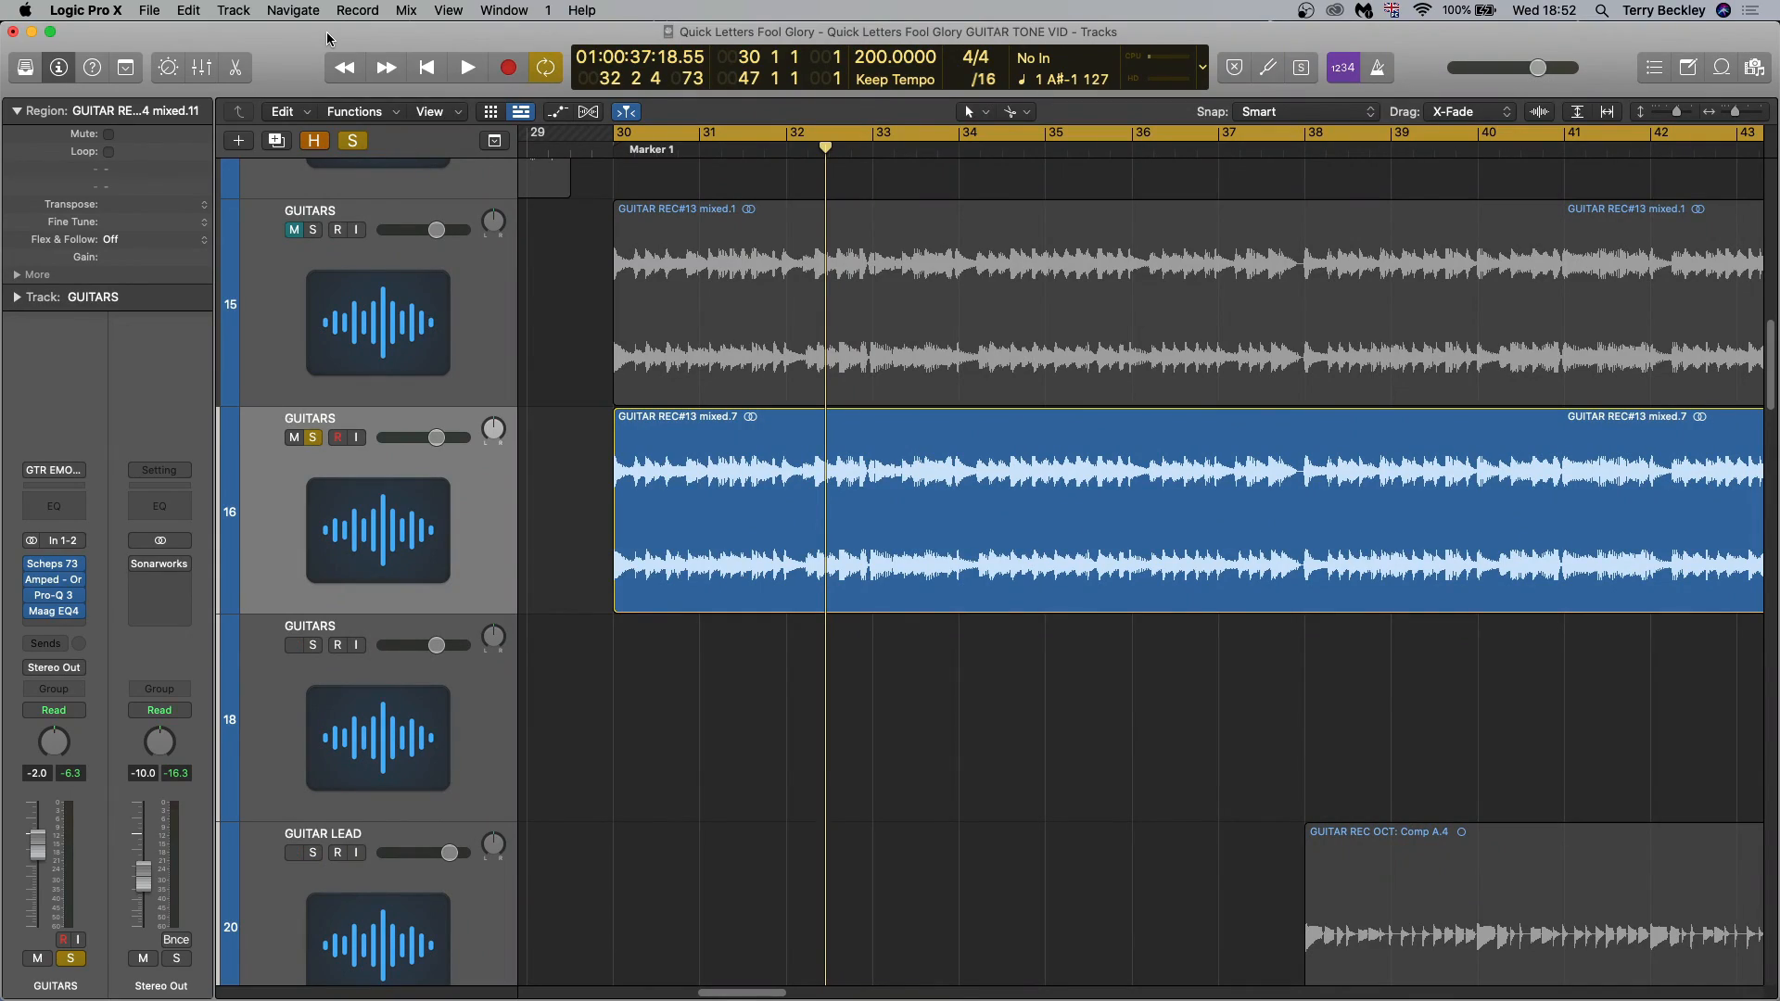